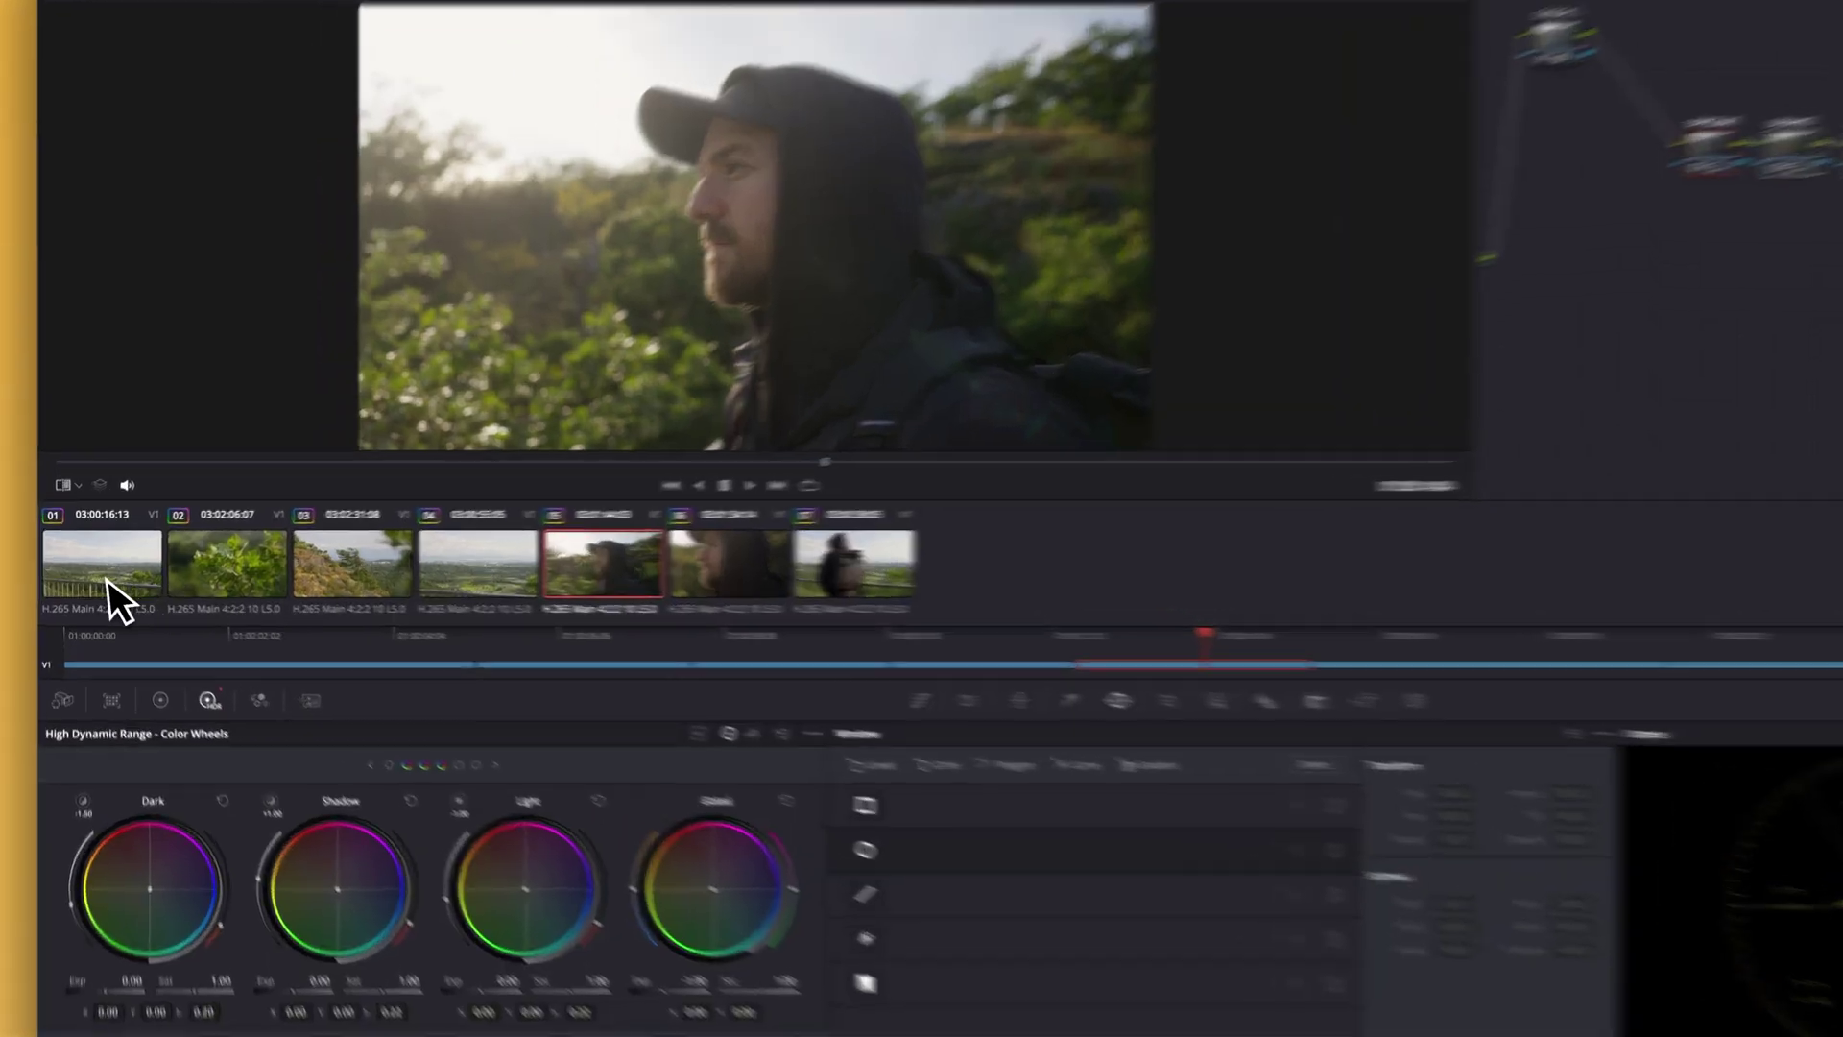
On clip 01, add a serial node labelled LOOK 1 after the CONTRAST node and place it below the existing node row.
{"action": "left_click", "coordinate": [105, 581]}
{"action": "left_click", "coordinate": [915, 476]}
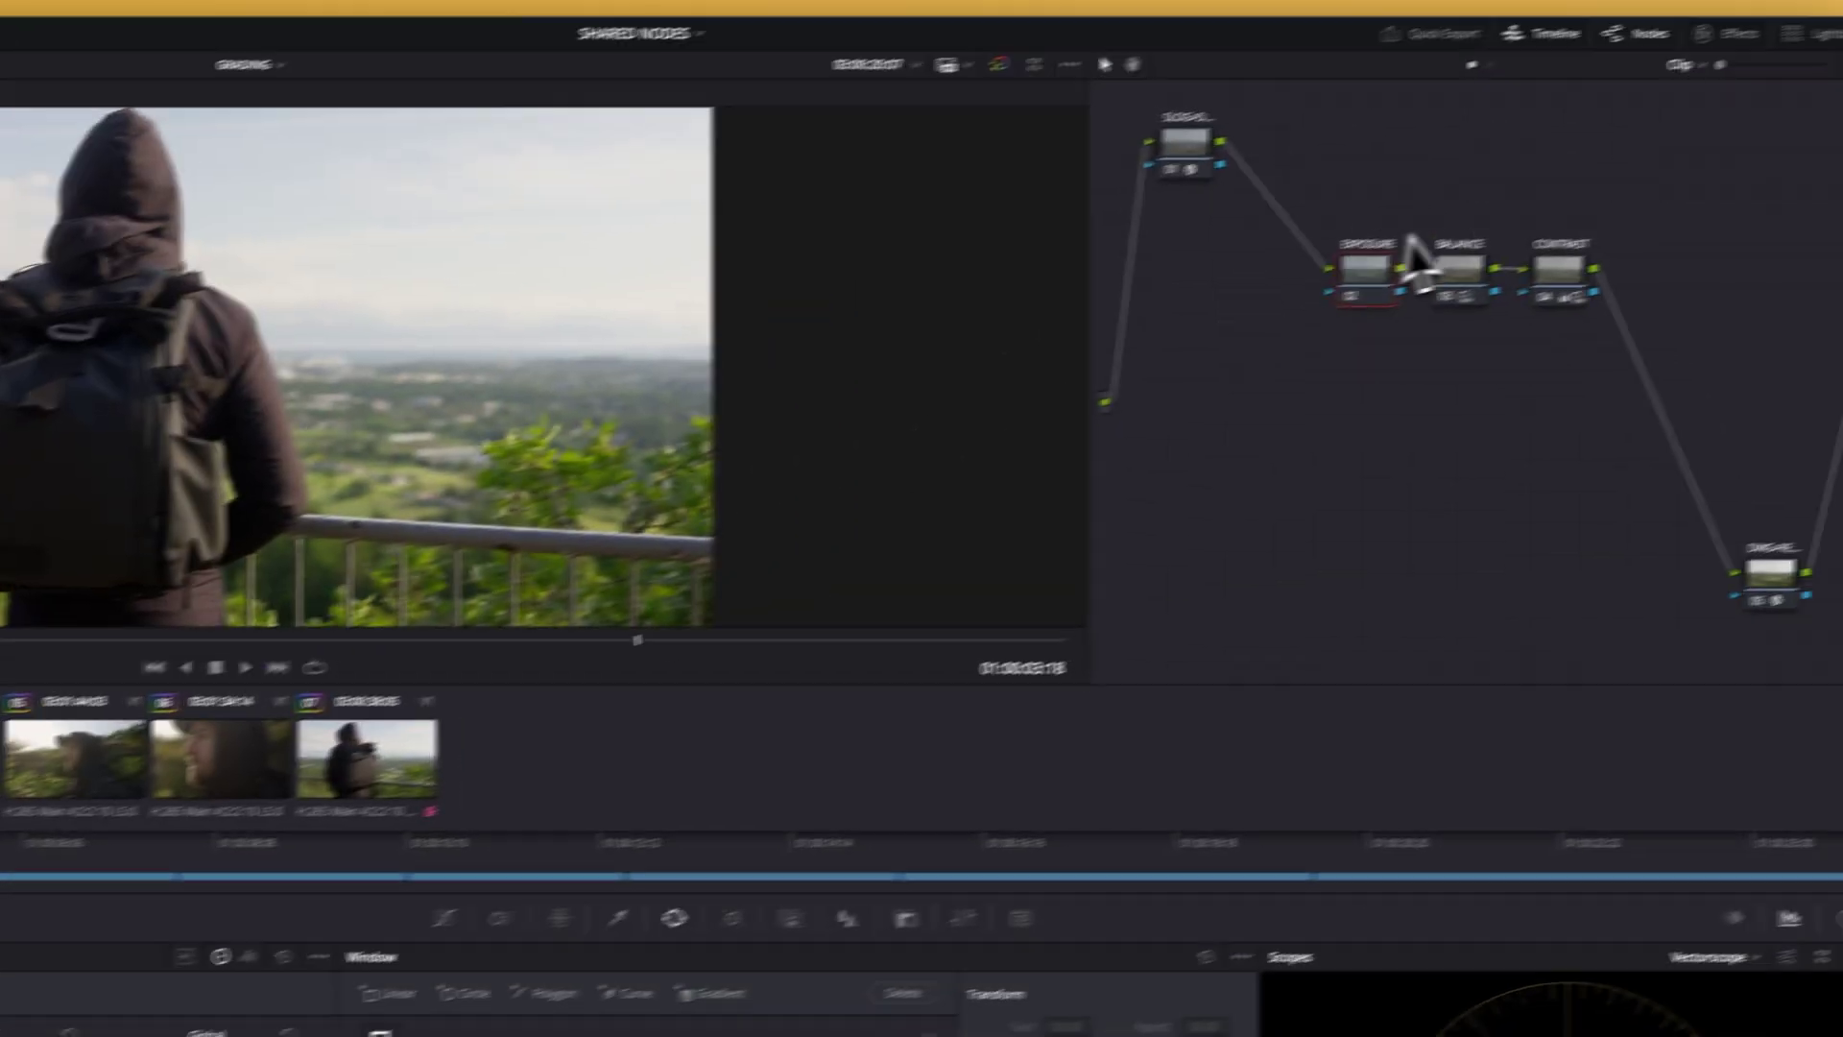
{"action": "right_click", "coordinate": [1496, 290]}
{"action": "mouse_move", "coordinate": [1547, 378]}
{"action": "left_click", "coordinate": [1386, 386]}
{"action": "left_click_drag", "start_coordinate": [1591, 295], "coordinate": [1264, 476]}
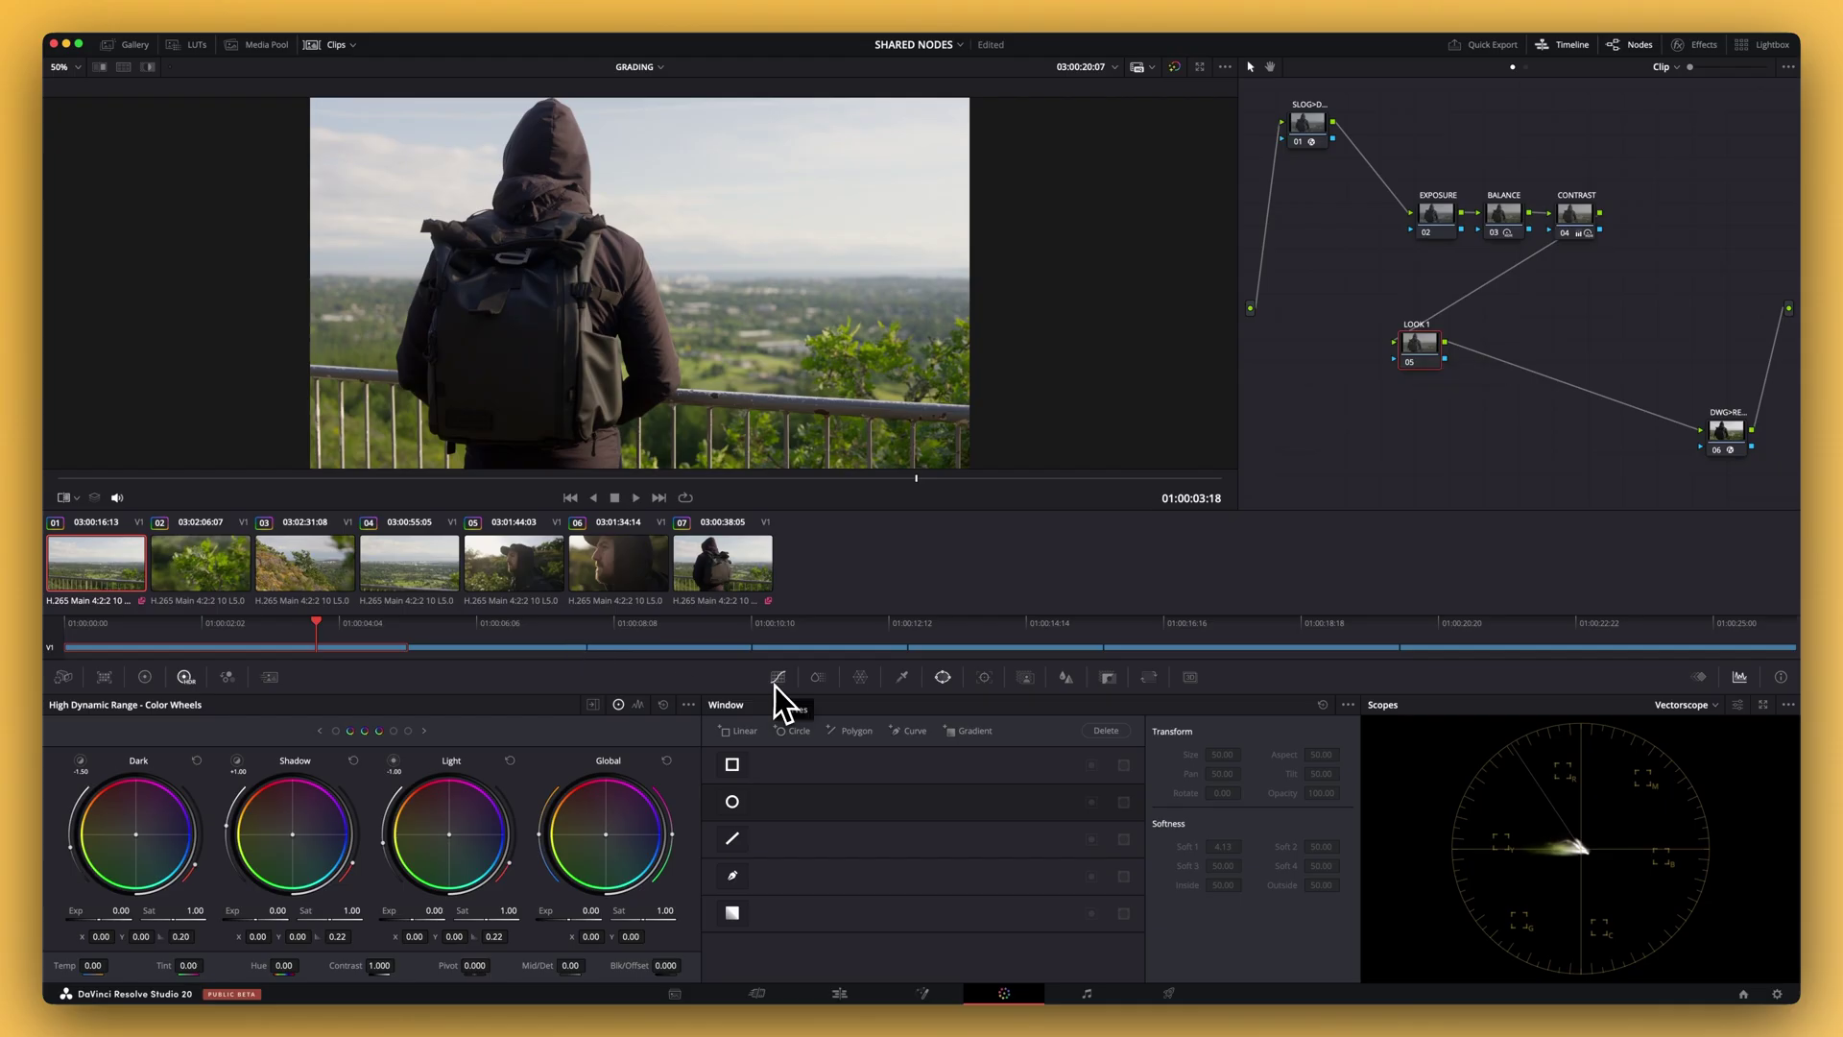
Grade the LOOK 1 node with the HDR color wheels and a Hue Vs Sat curve reducing the greens, and save it as a shared node.
{"action": "left_click", "coordinate": [381, 934]}
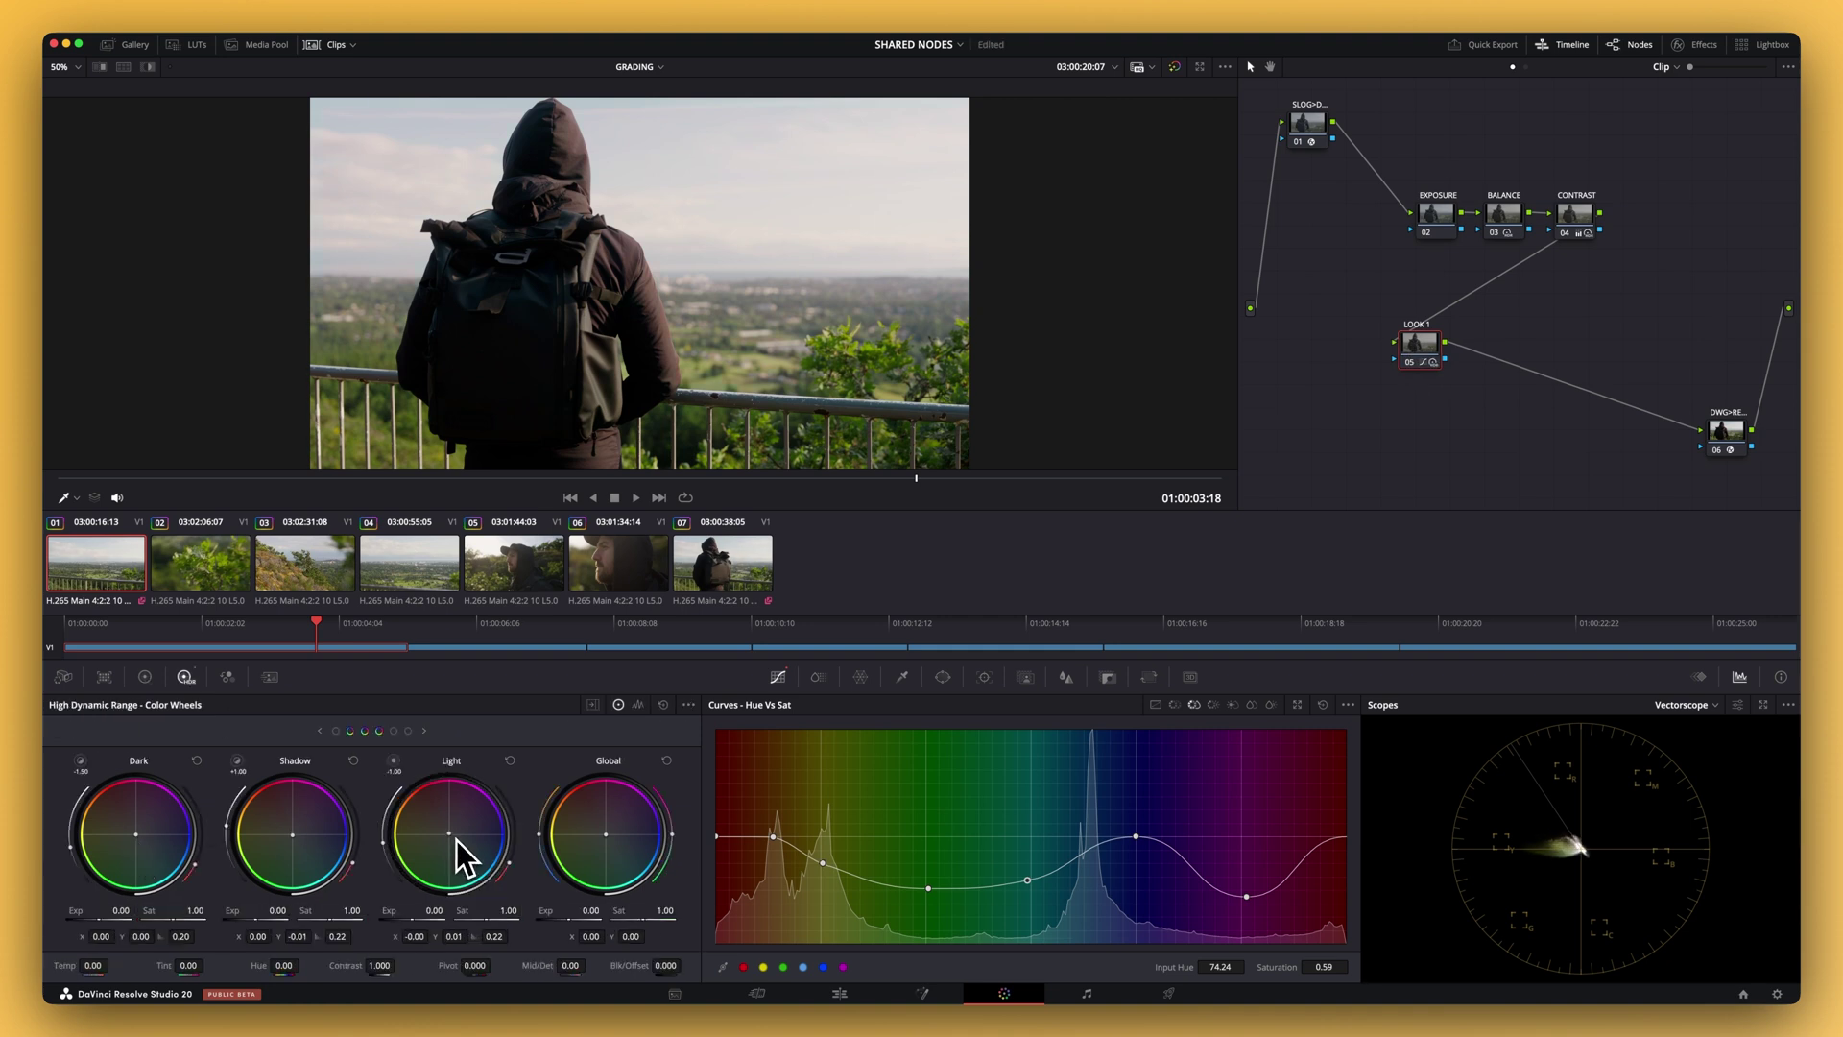
{"action": "key", "text": "ctrl+d"}
{"action": "key", "text": "ctrl+d"}
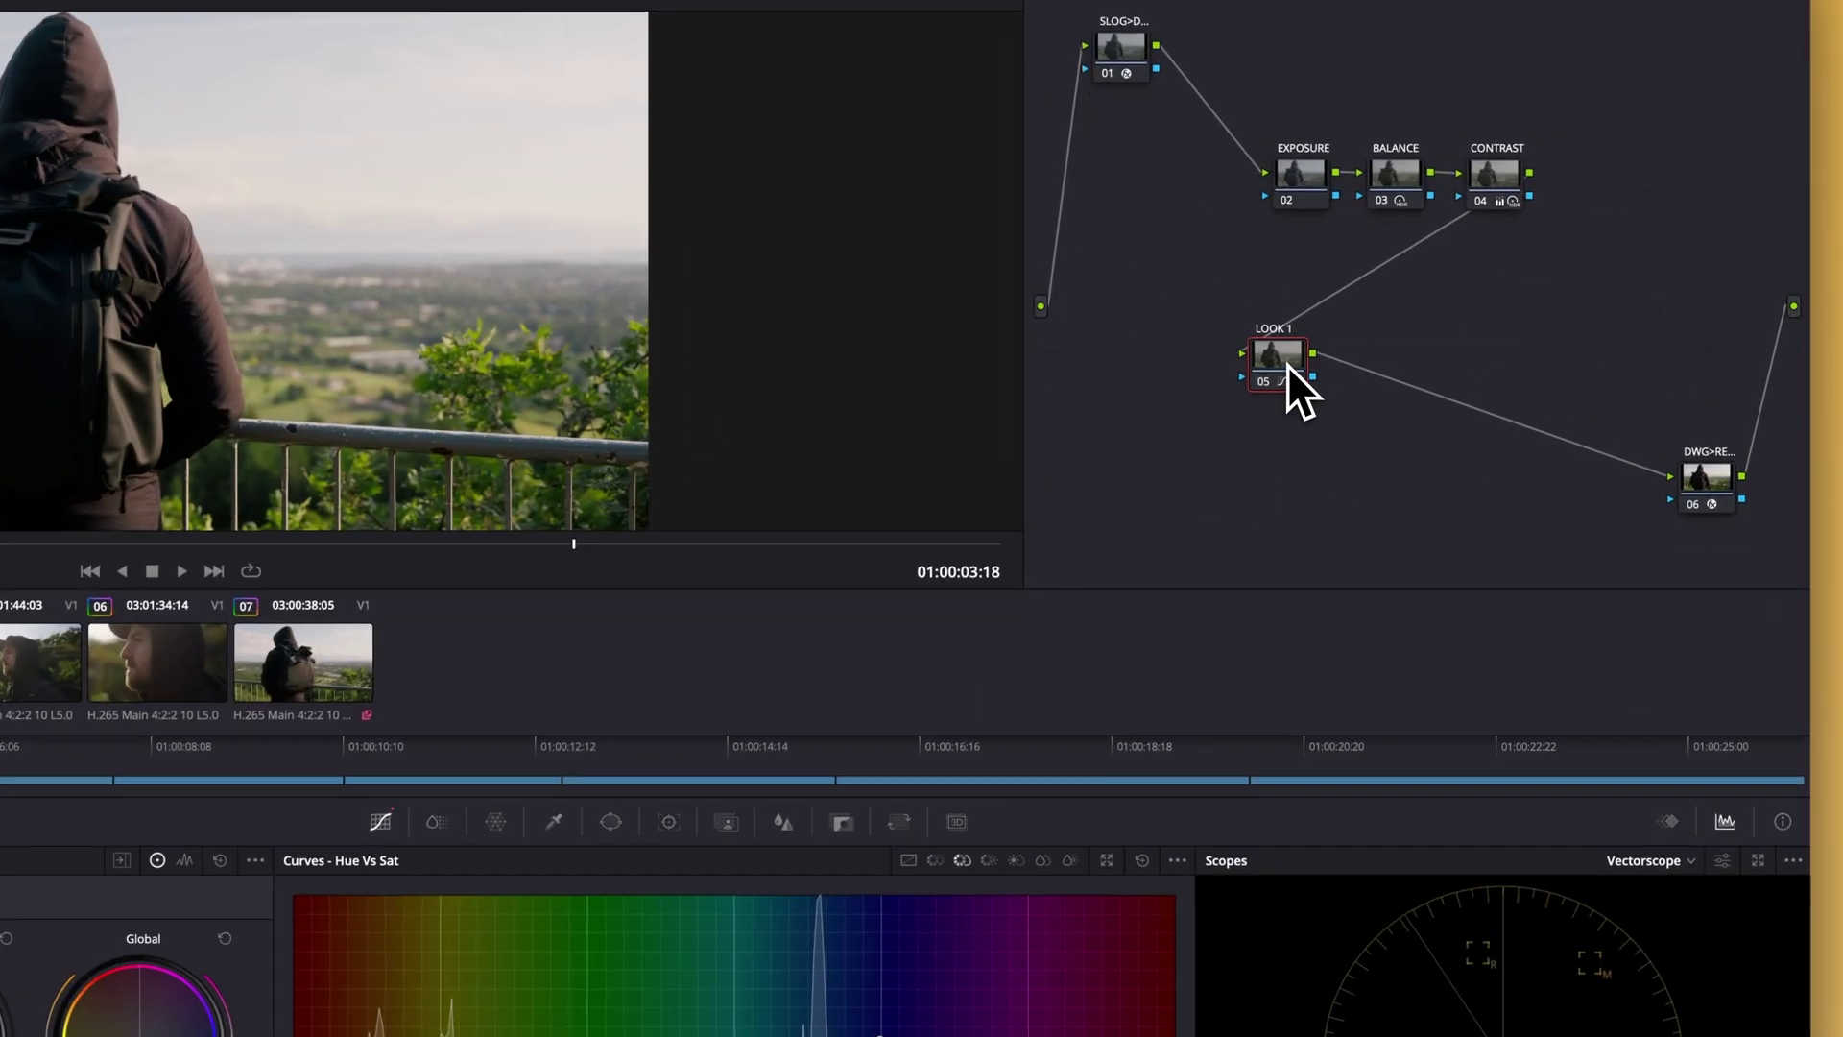
{"action": "right_click", "coordinate": [1323, 360]}
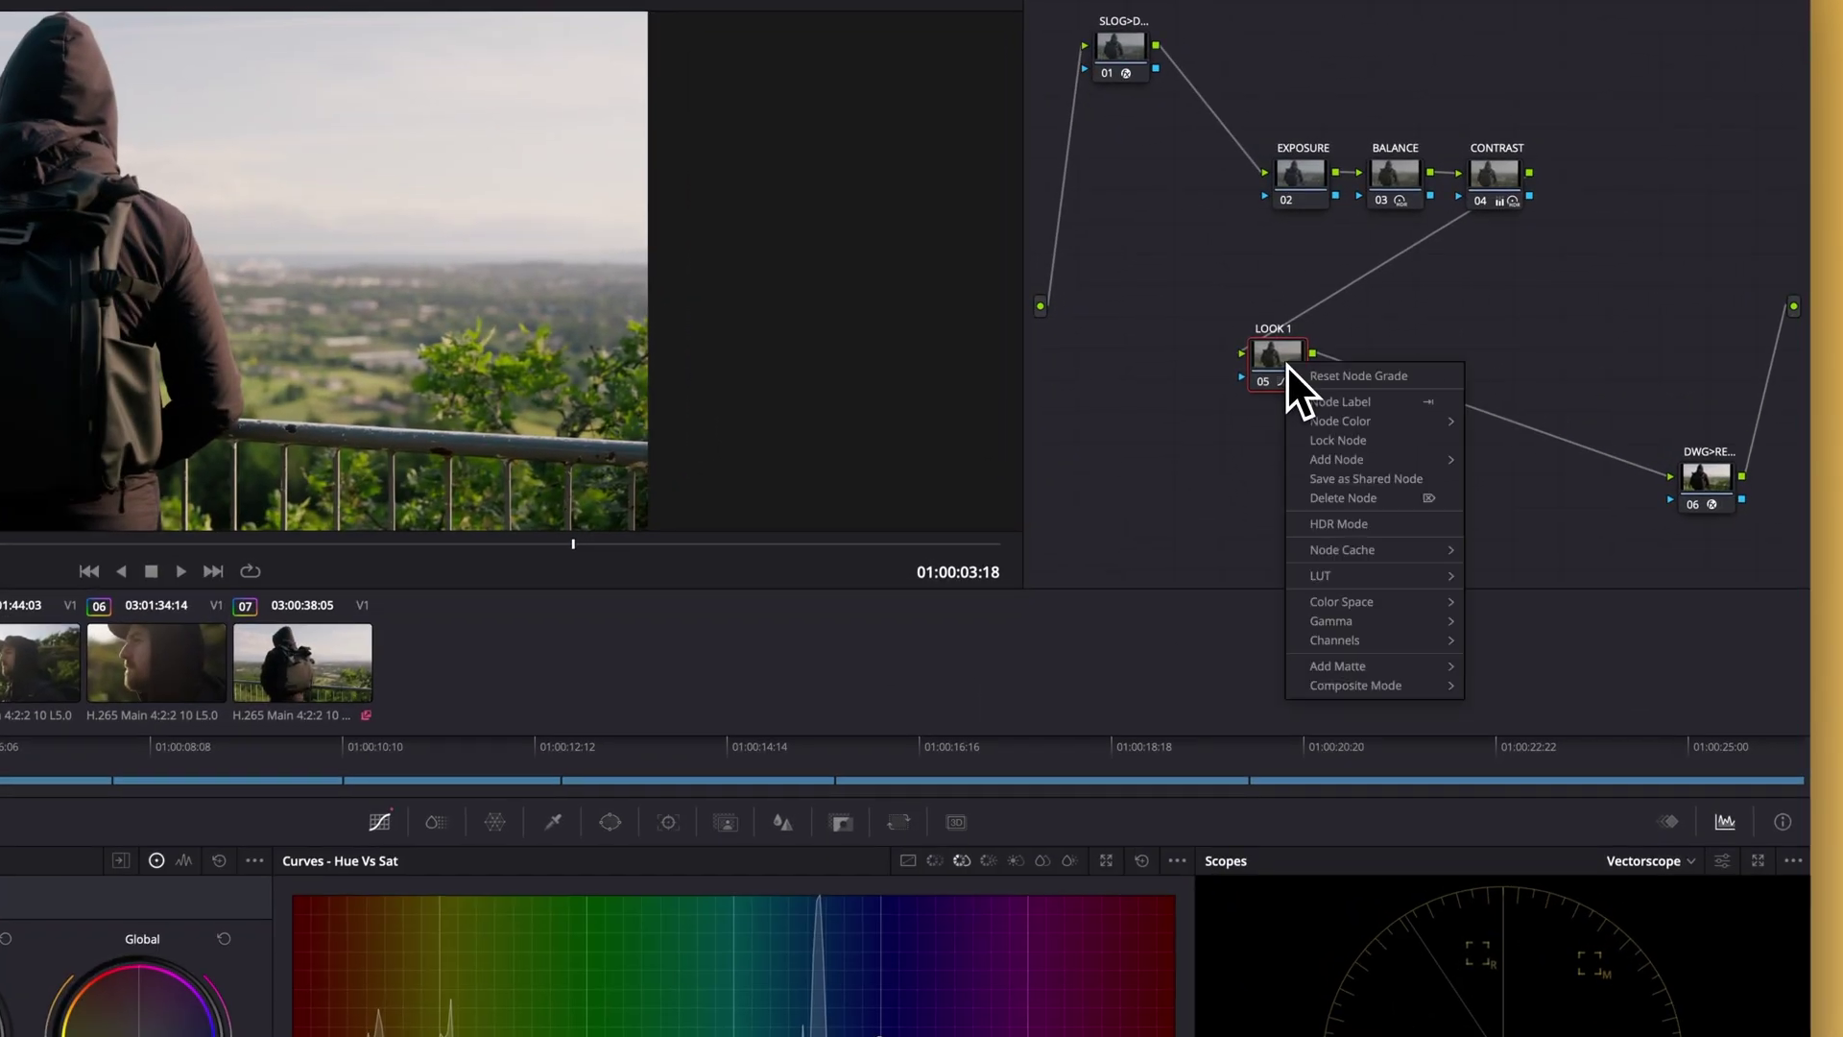
{"action": "left_click", "coordinate": [1429, 481]}
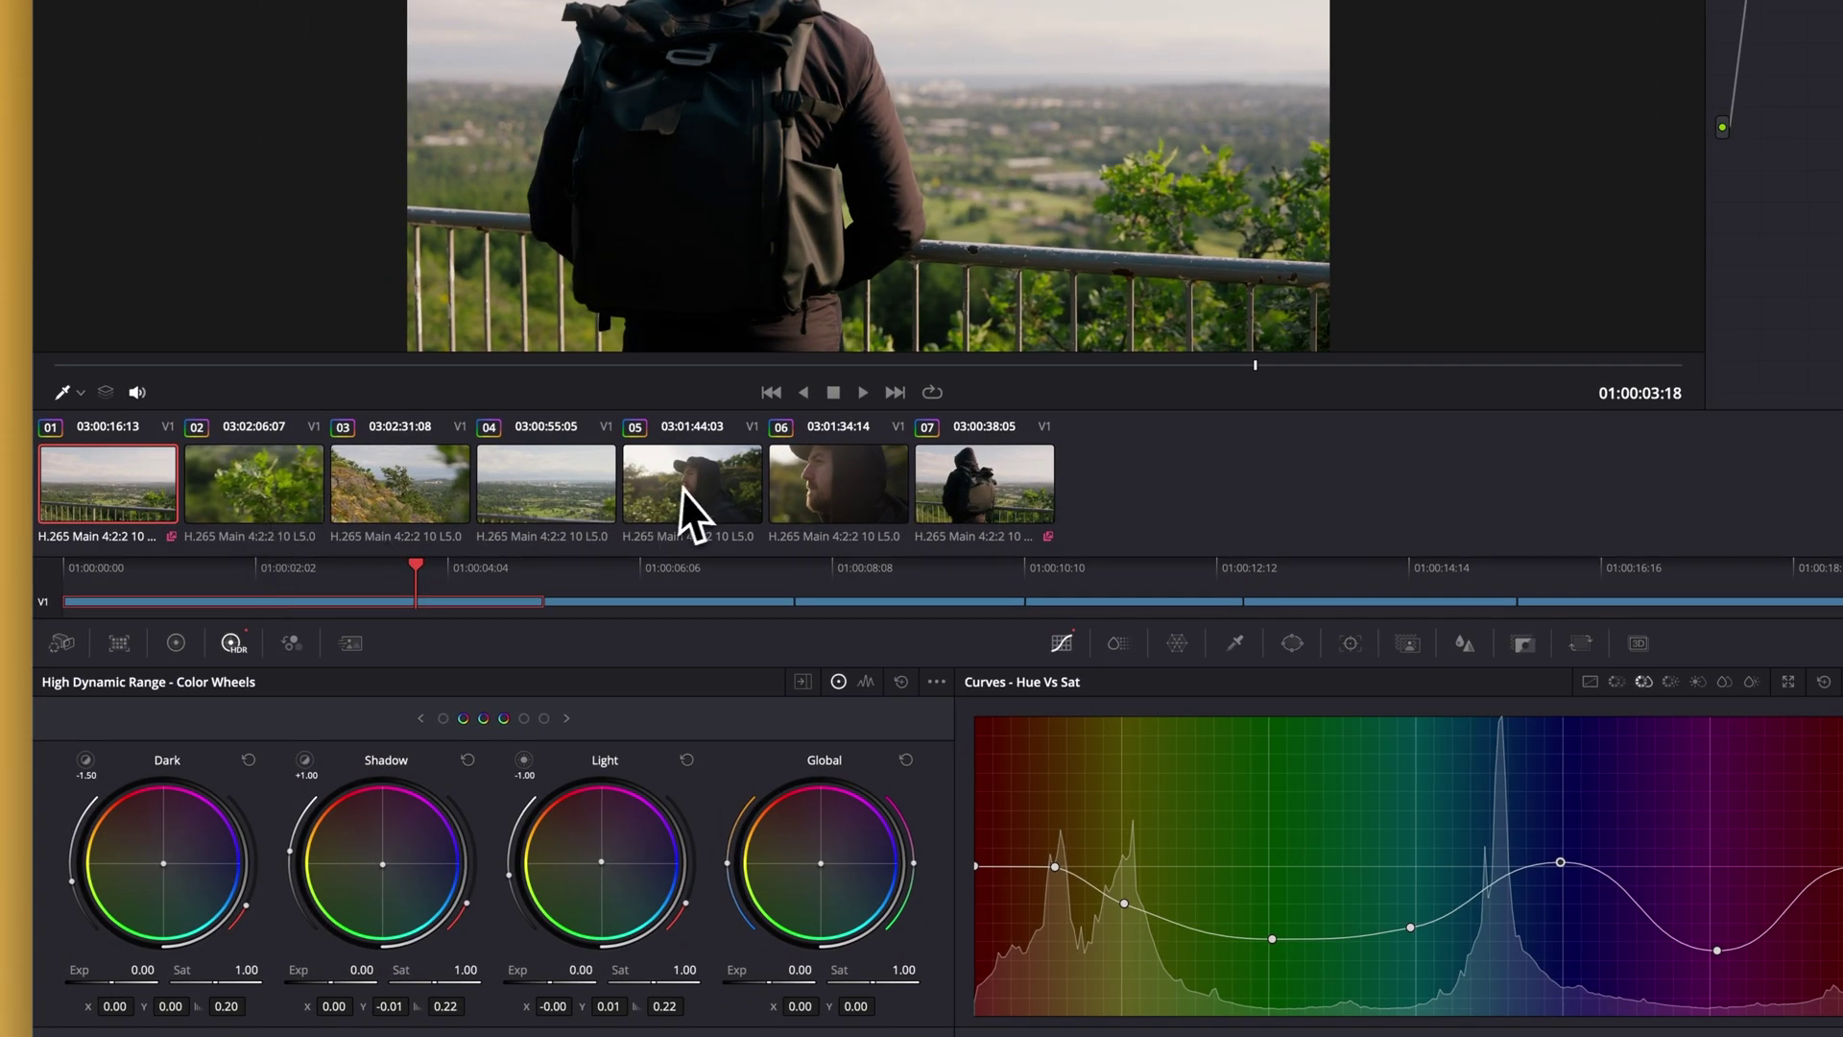
On clip 05, compare the image with and without its corrections and add the LOOK 1 shared node after the CONTRAST node.
{"action": "left_click", "coordinate": [690, 485]}
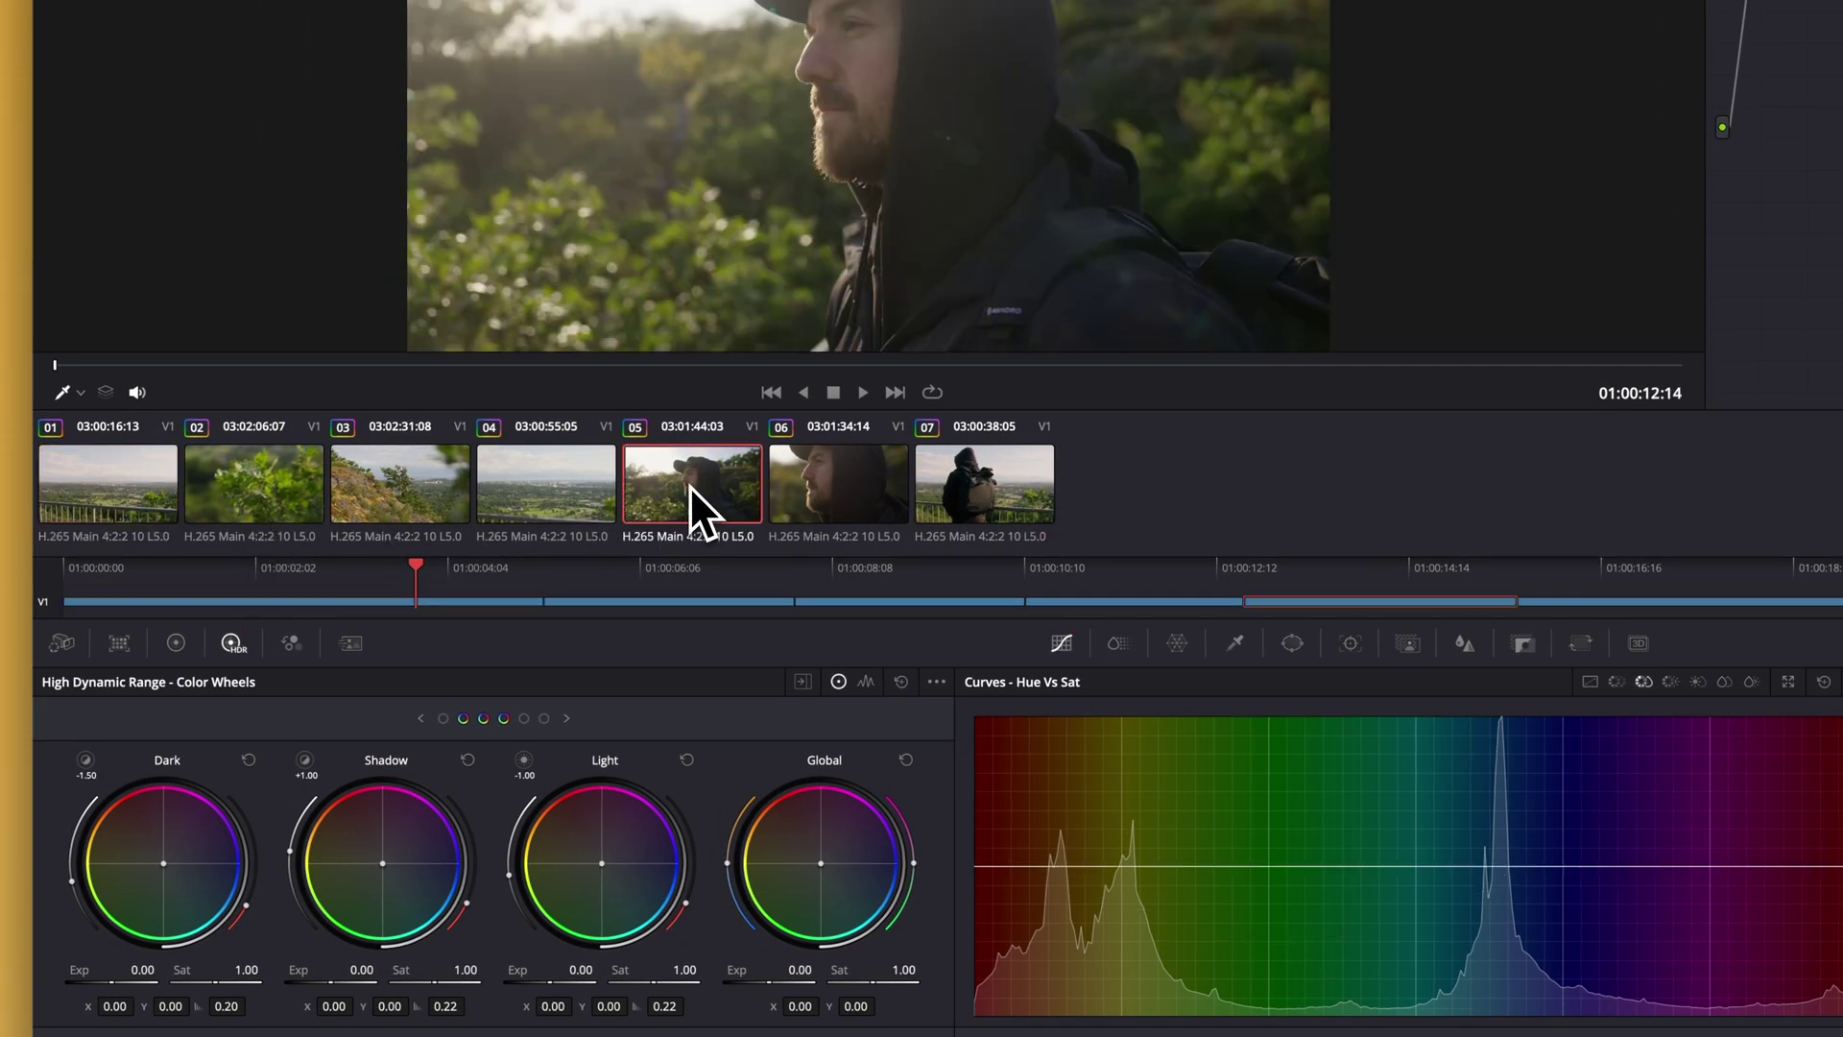
{"action": "key", "text": "ctrl+d"}
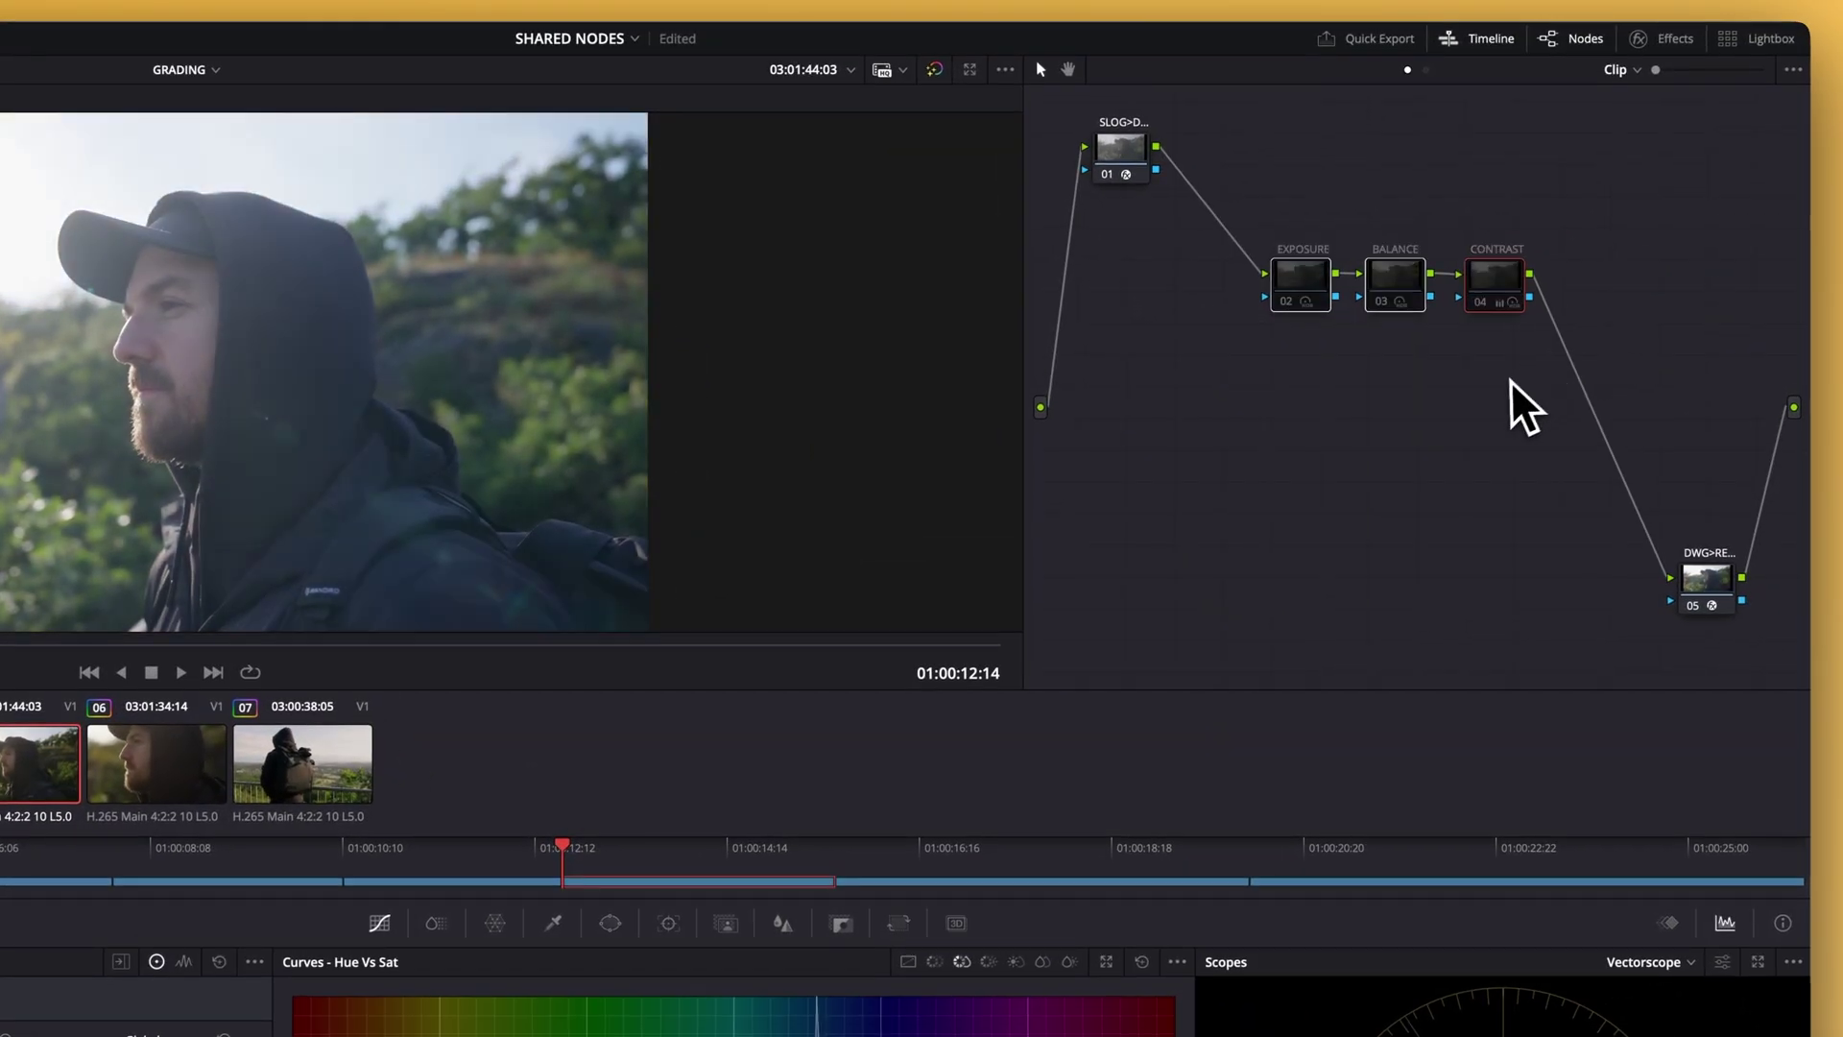
{"action": "key", "text": "ctrl+d"}
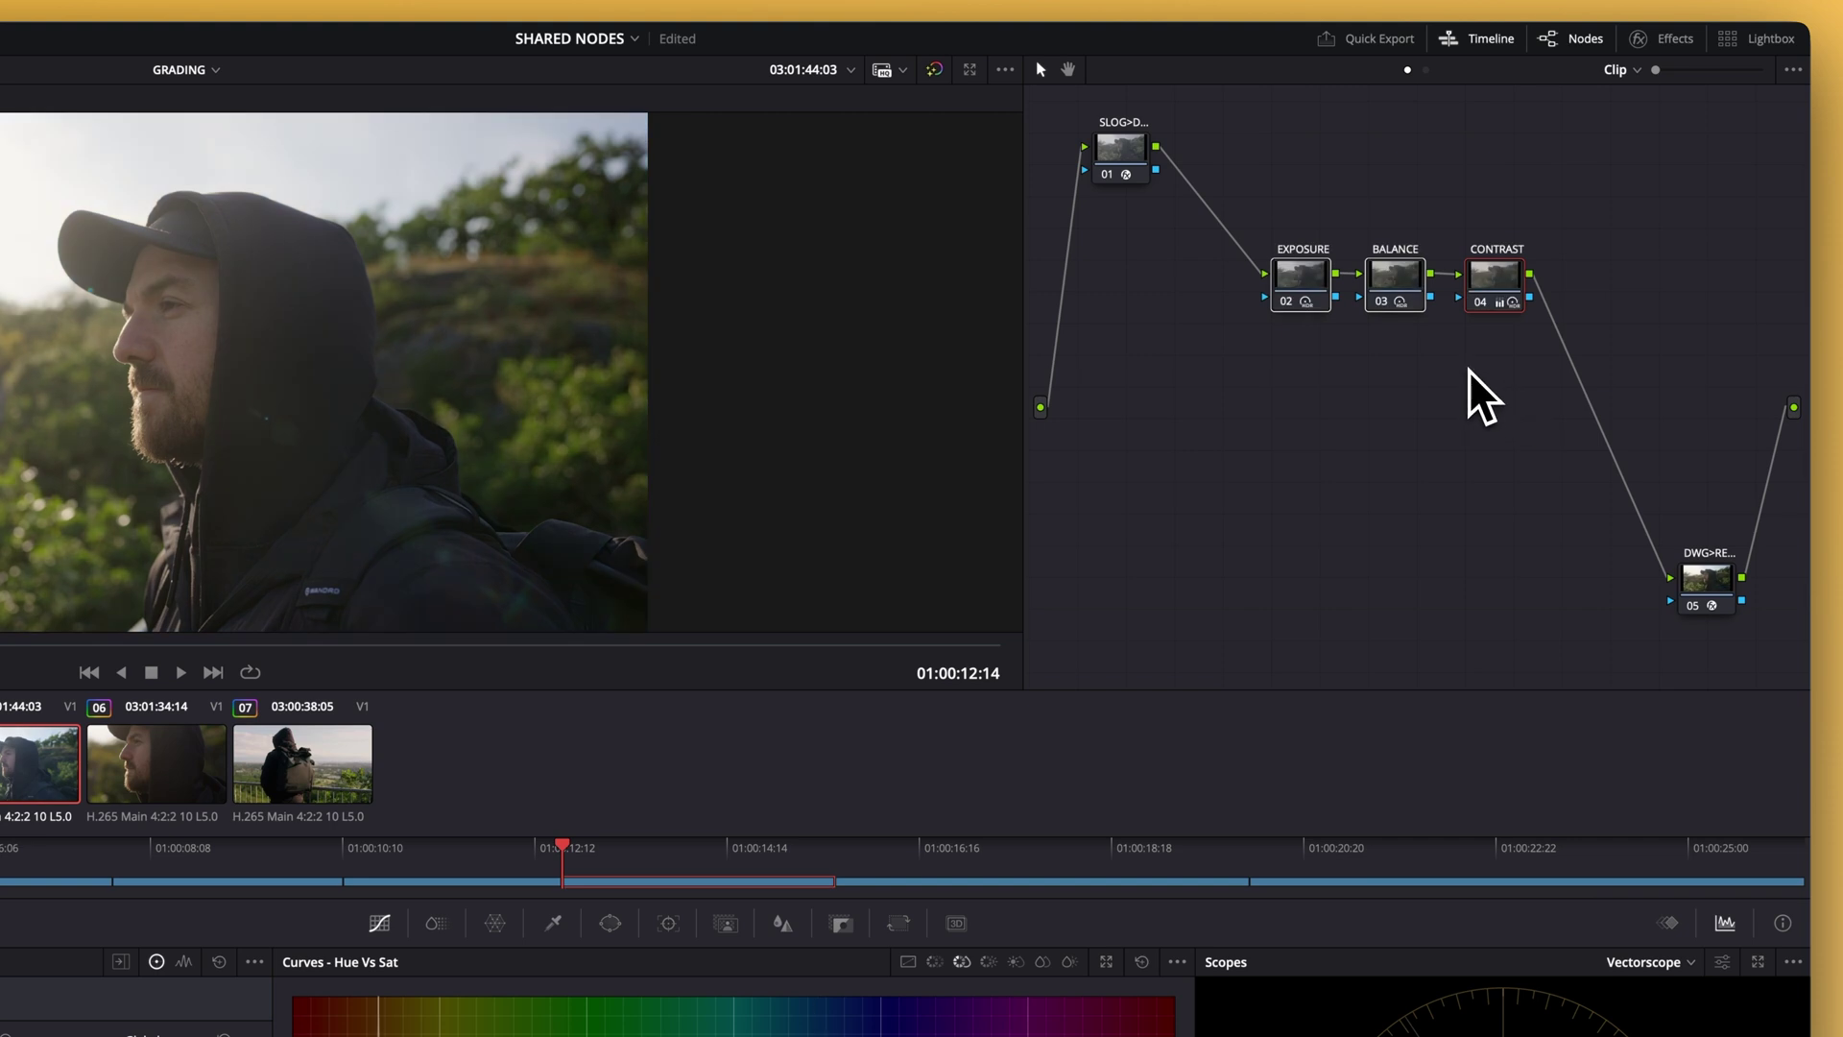
{"action": "right_click", "coordinate": [1505, 303]}
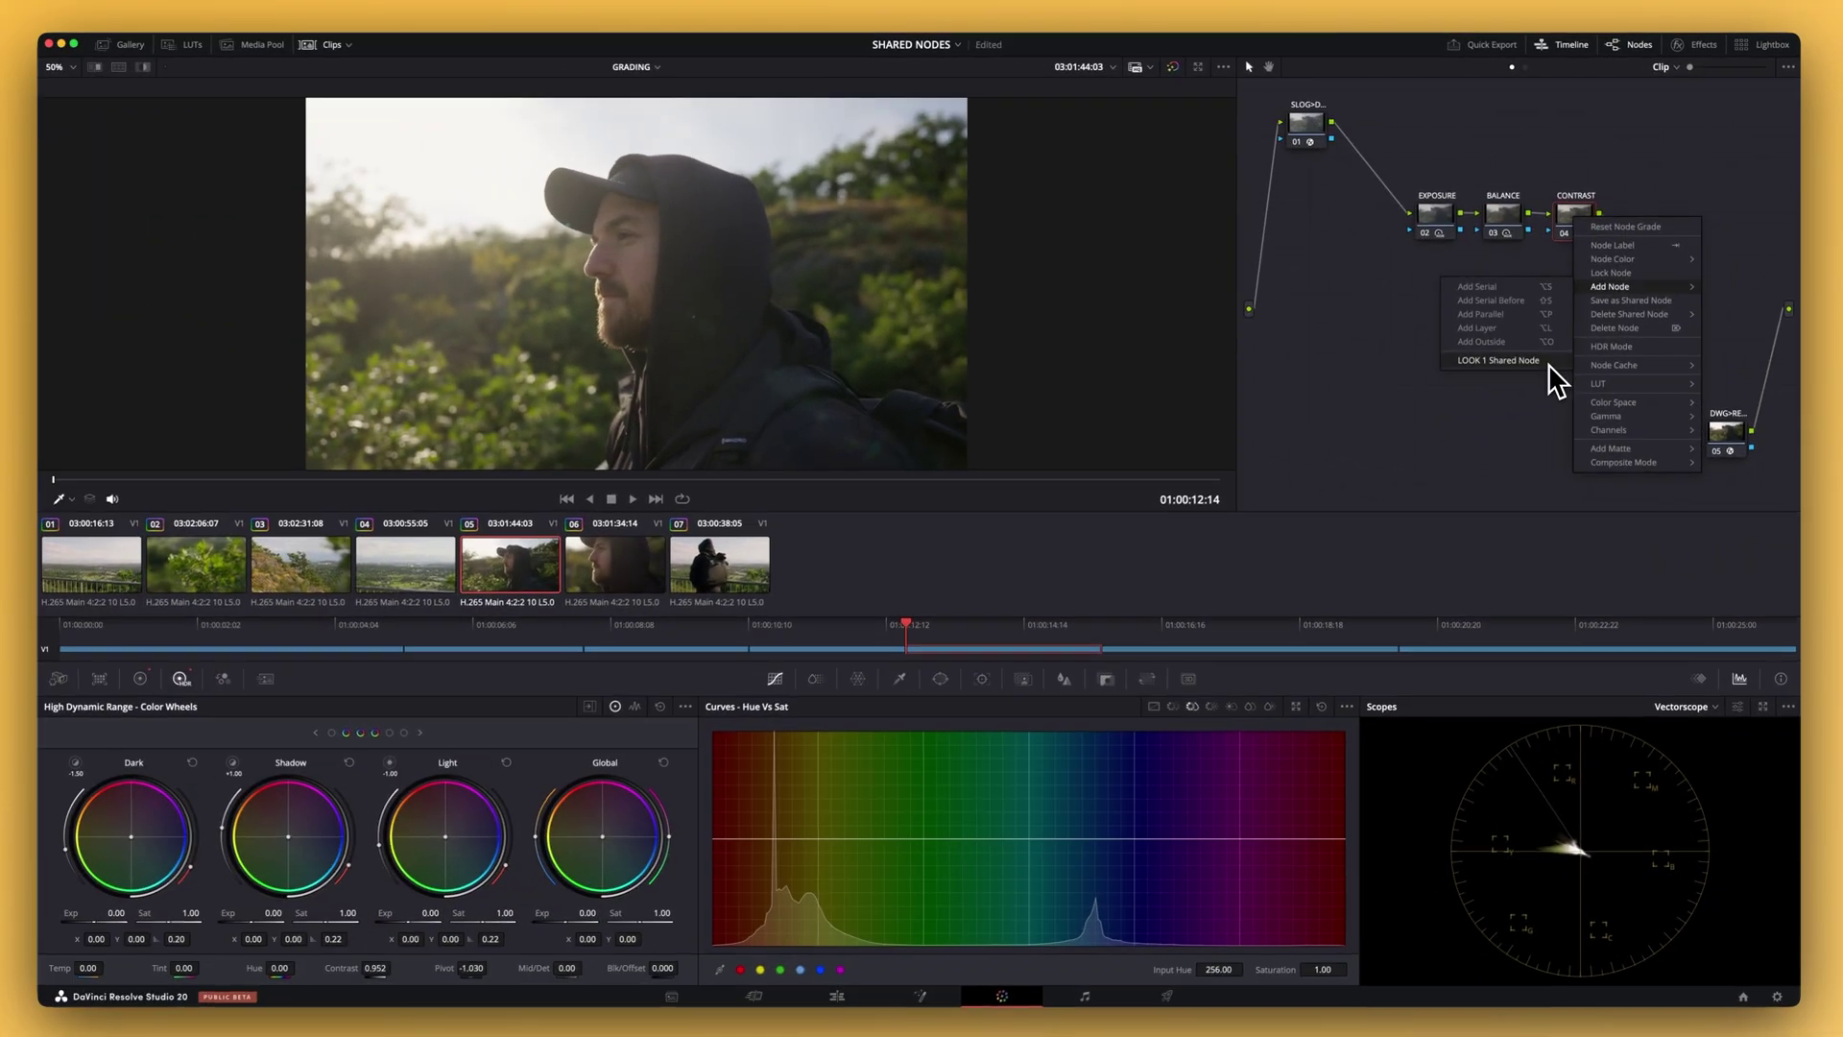
{"action": "left_click", "coordinate": [1458, 482]}
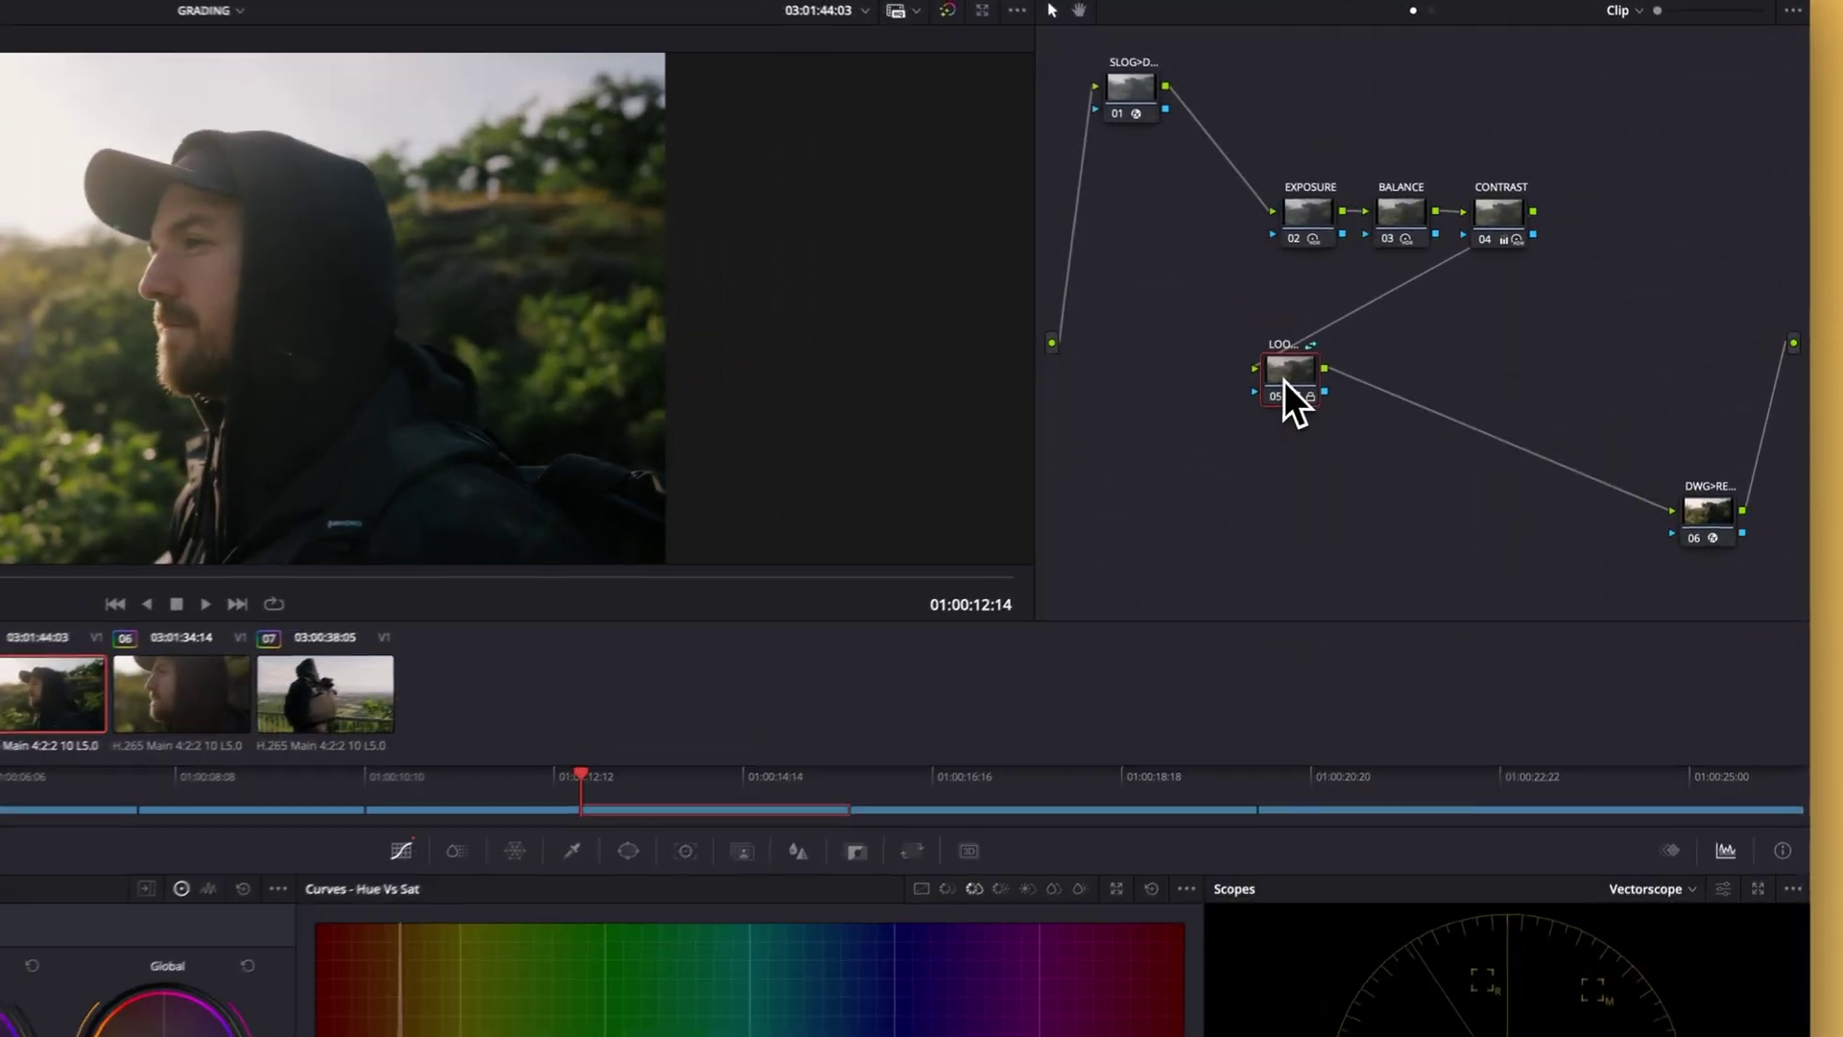
Unlock the shared LOOK 1 node on clip 05 for editing.
{"action": "right_click", "coordinate": [1446, 347]}
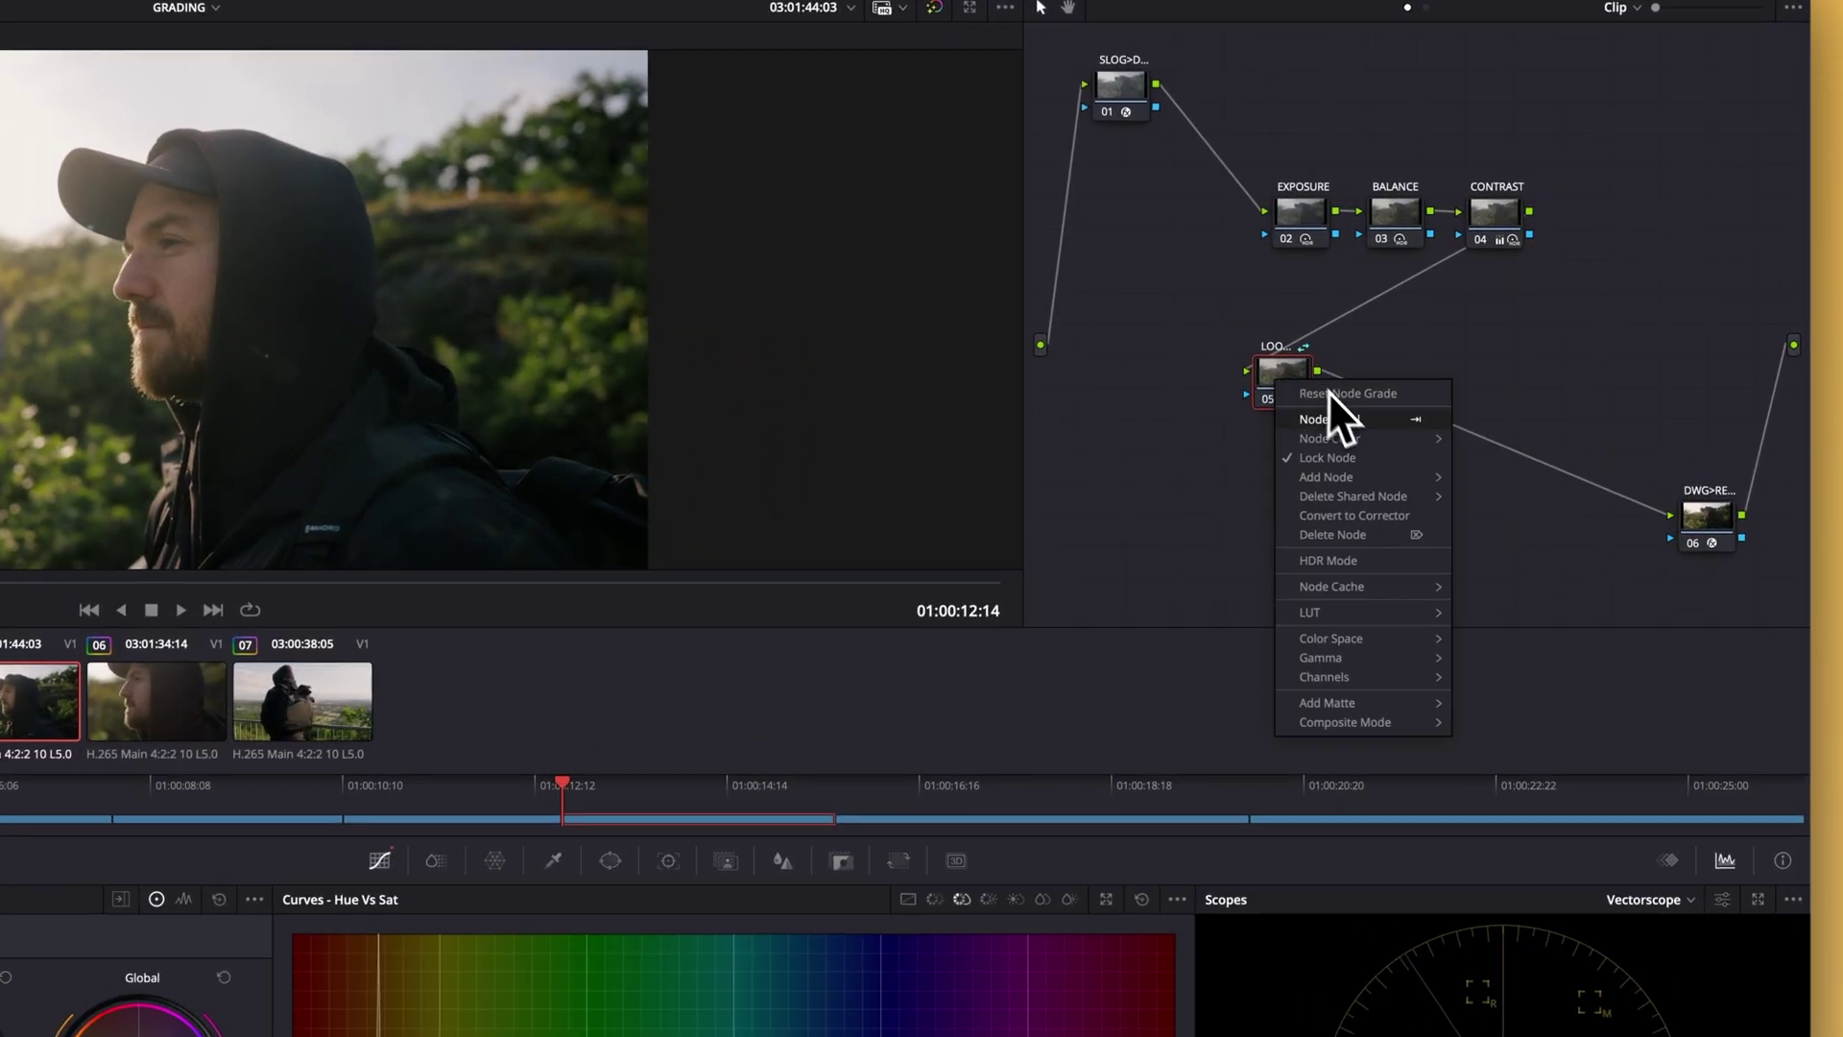
{"action": "left_click", "coordinate": [1369, 460]}
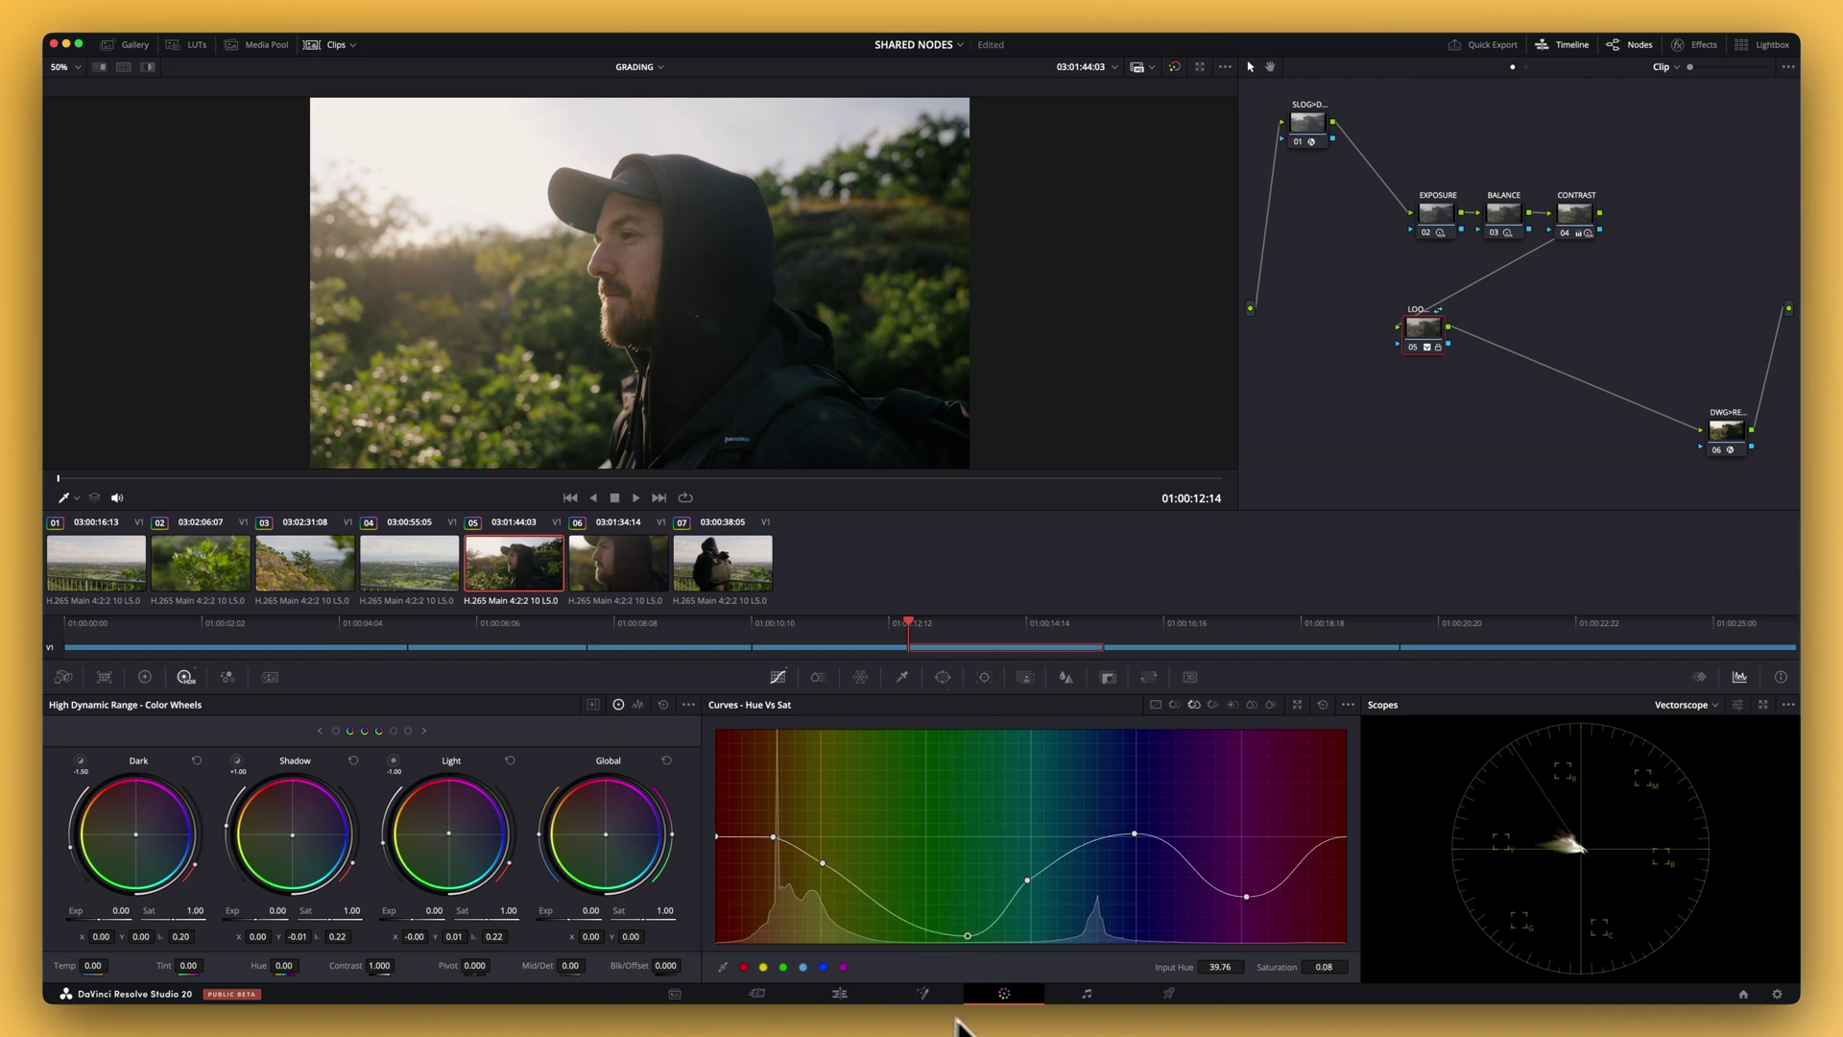
{"action": "right_click", "coordinate": [1434, 337]}
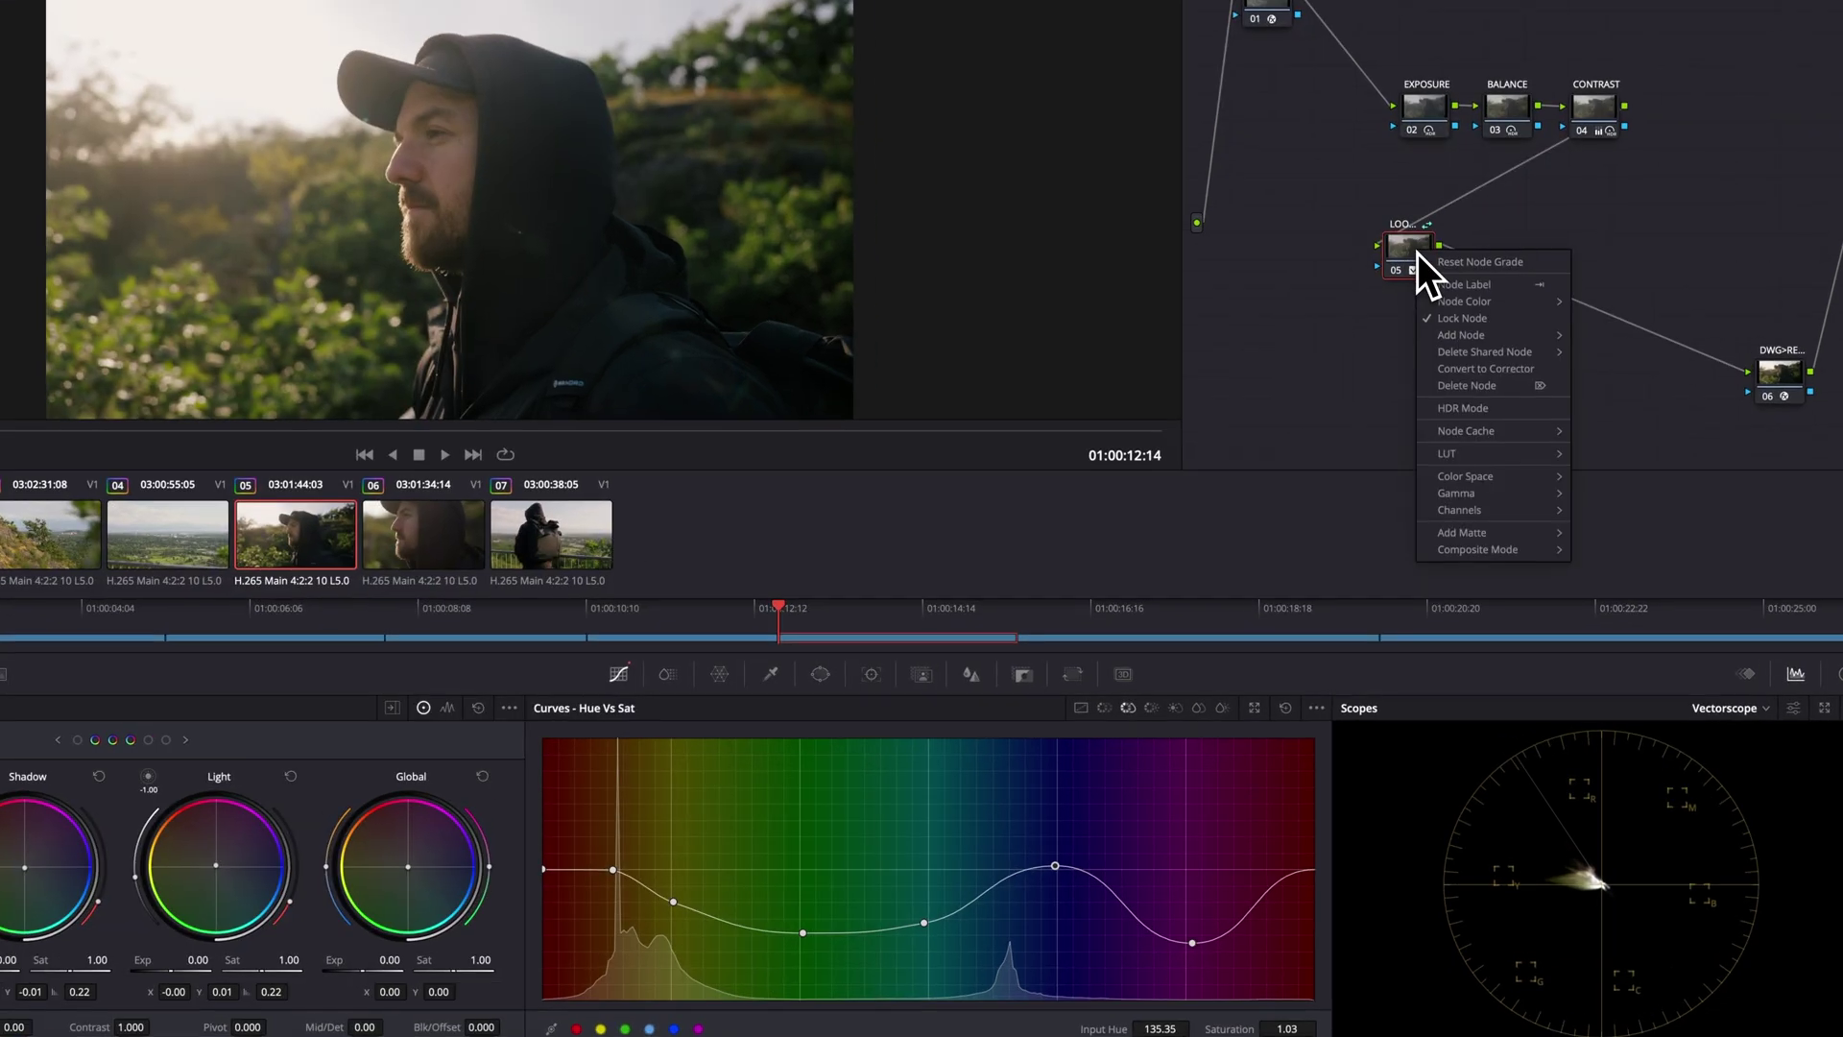
{"action": "left_click", "coordinate": [1478, 374]}
Try raising the green point of the shared node's Hue Vs Sat curve to a saturation of 1.99 and compare clips 01 and 05.
{"action": "left_click_drag", "start_coordinate": [921, 831], "coordinate": [905, 642]}
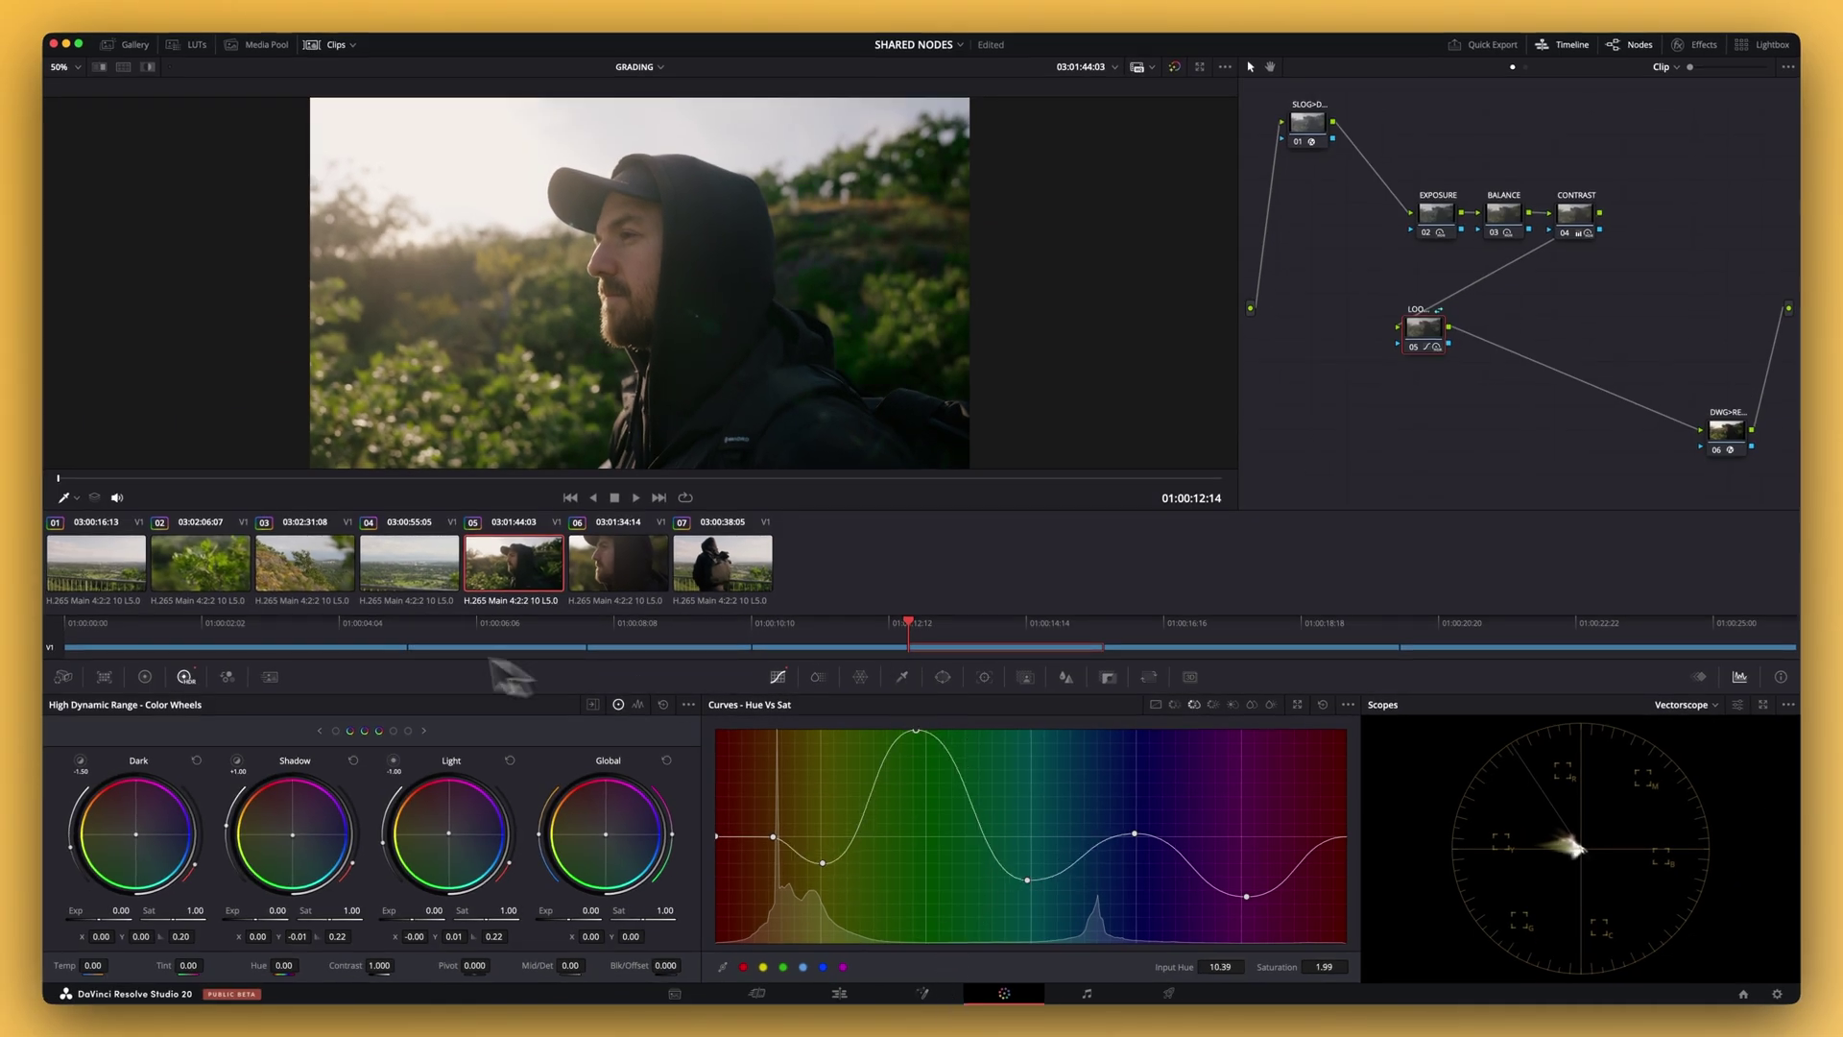
{"action": "left_click", "coordinate": [140, 568]}
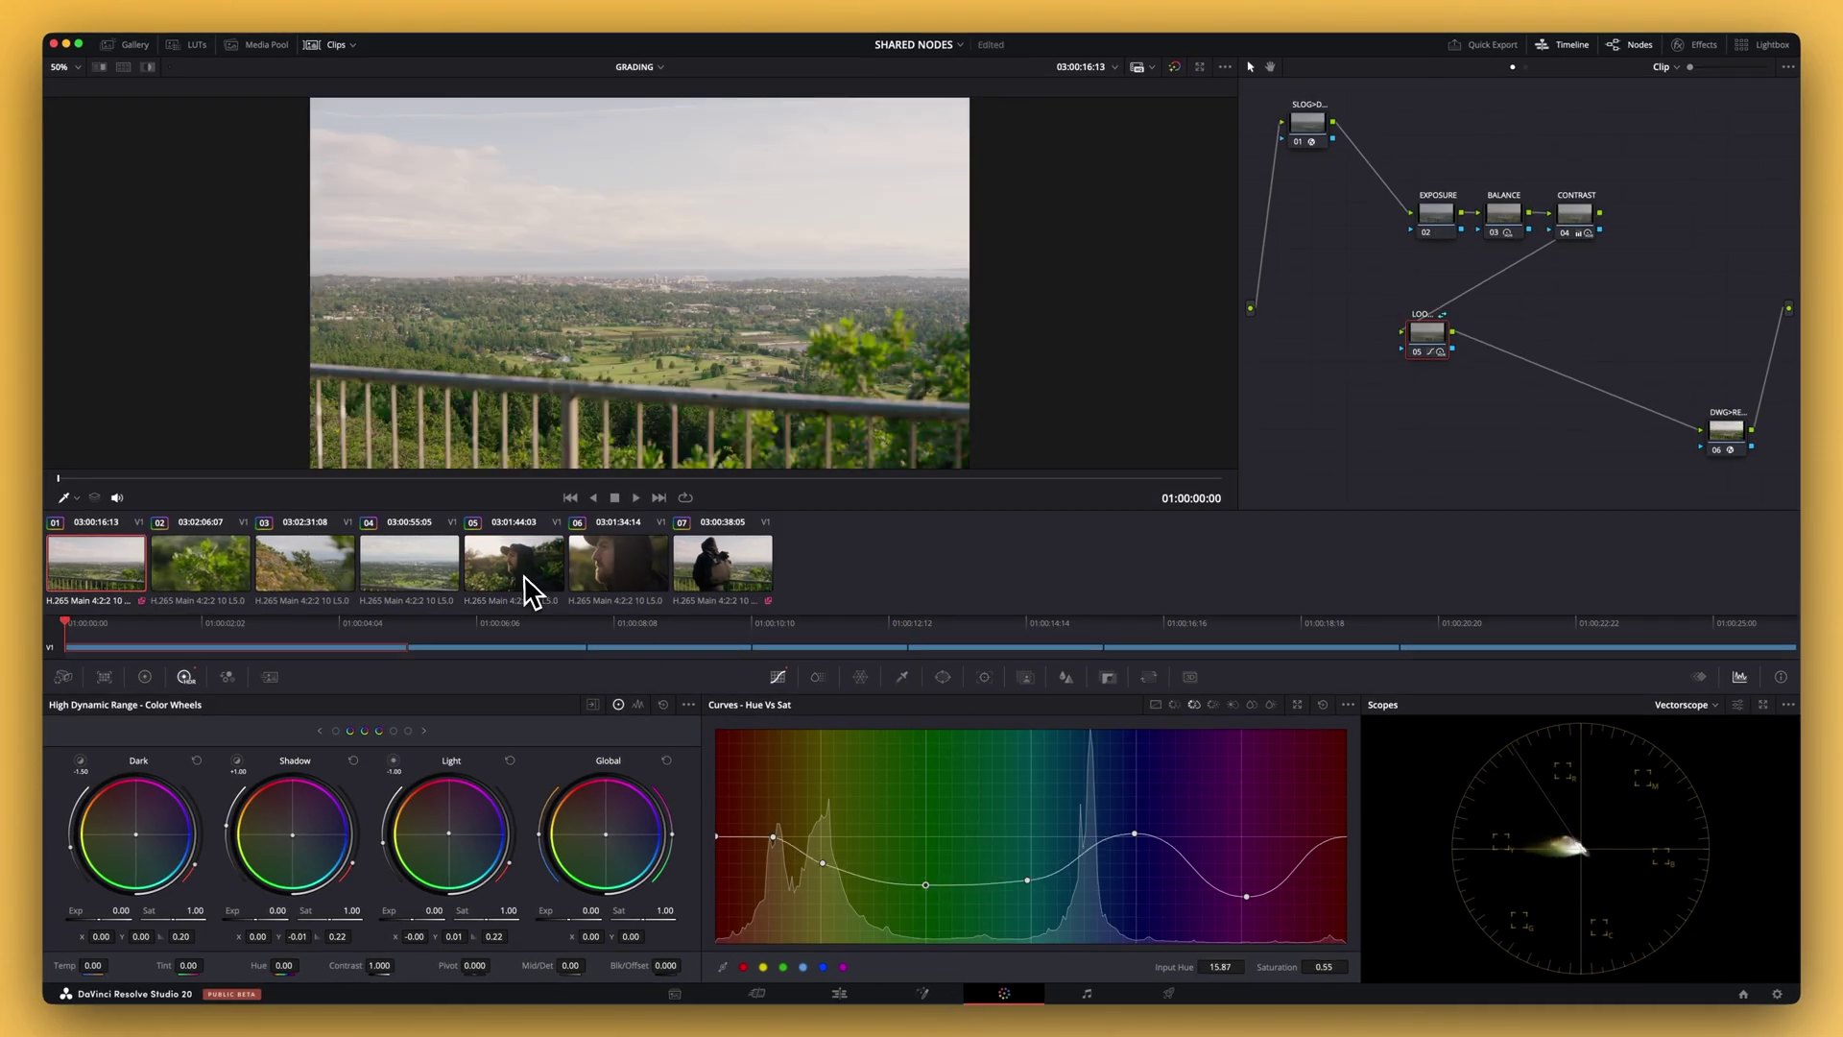
{"action": "left_click", "coordinate": [522, 576]}
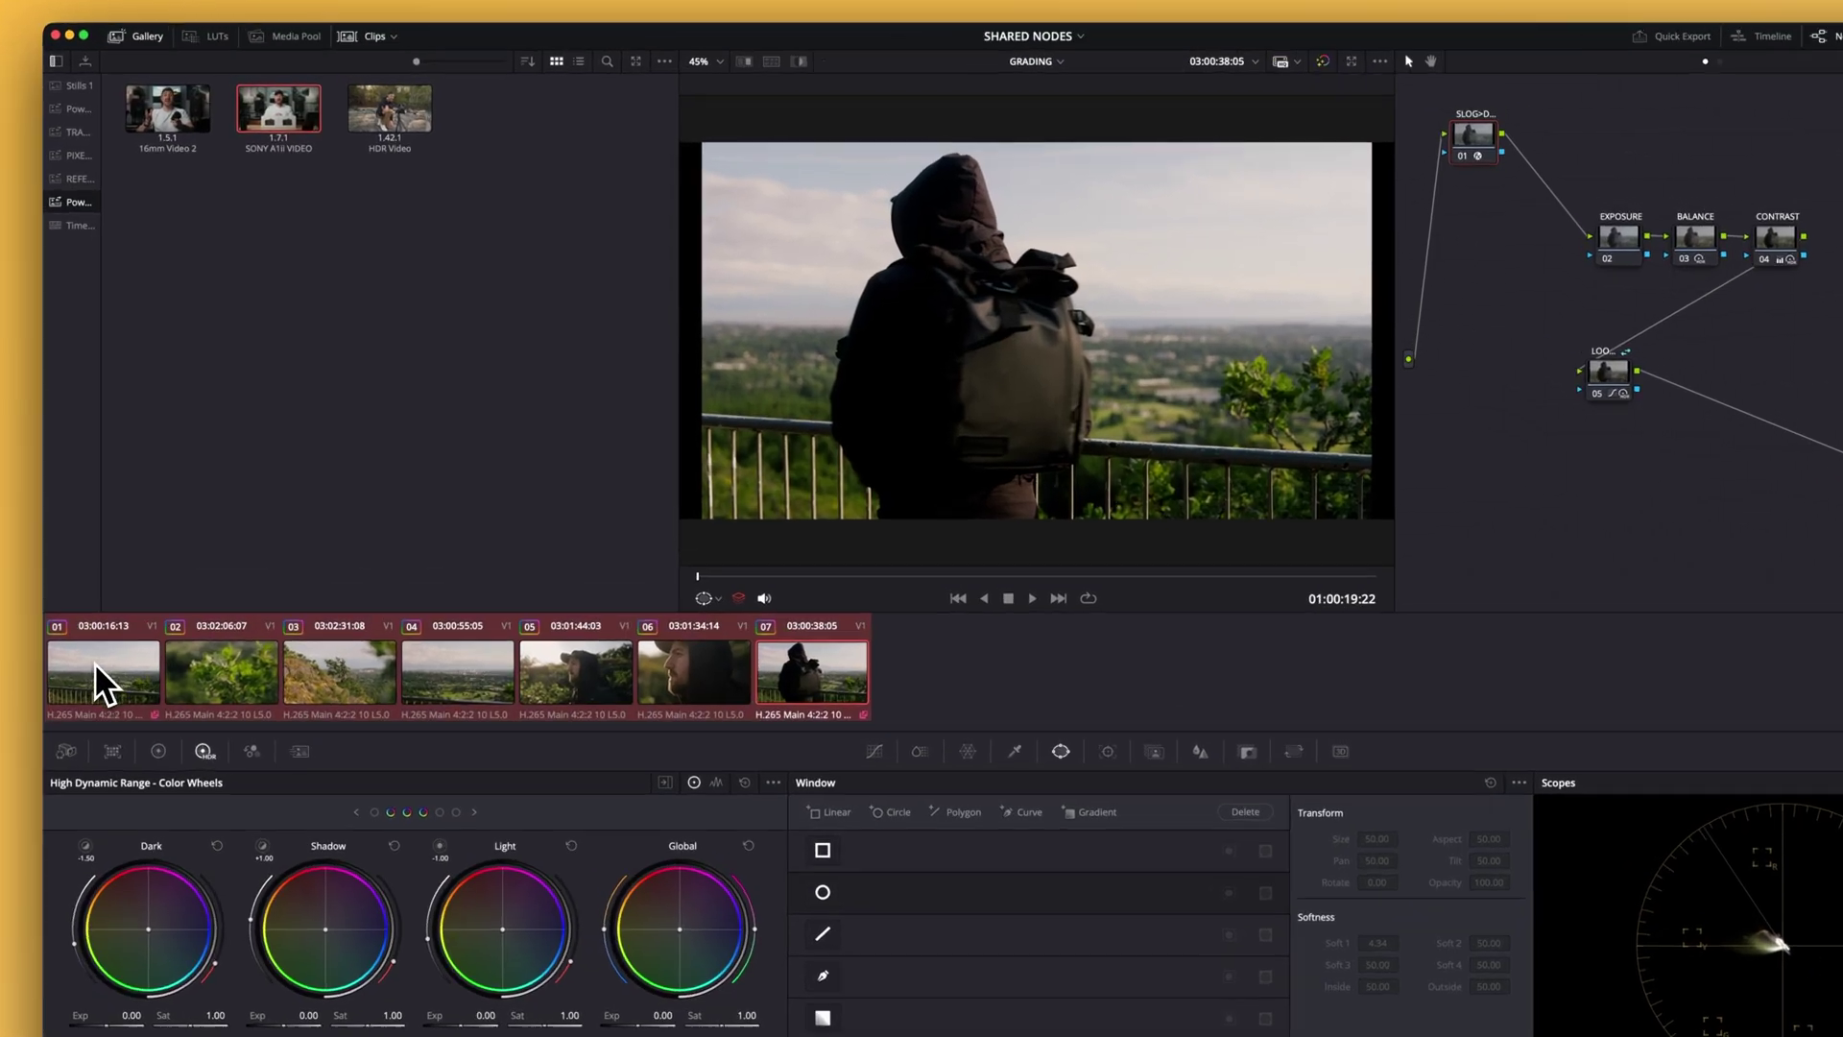
Add all seven selected clips into a new group named Group 1 and open its Group Post-Clip node graph.
{"action": "right_click", "coordinate": [250, 674]}
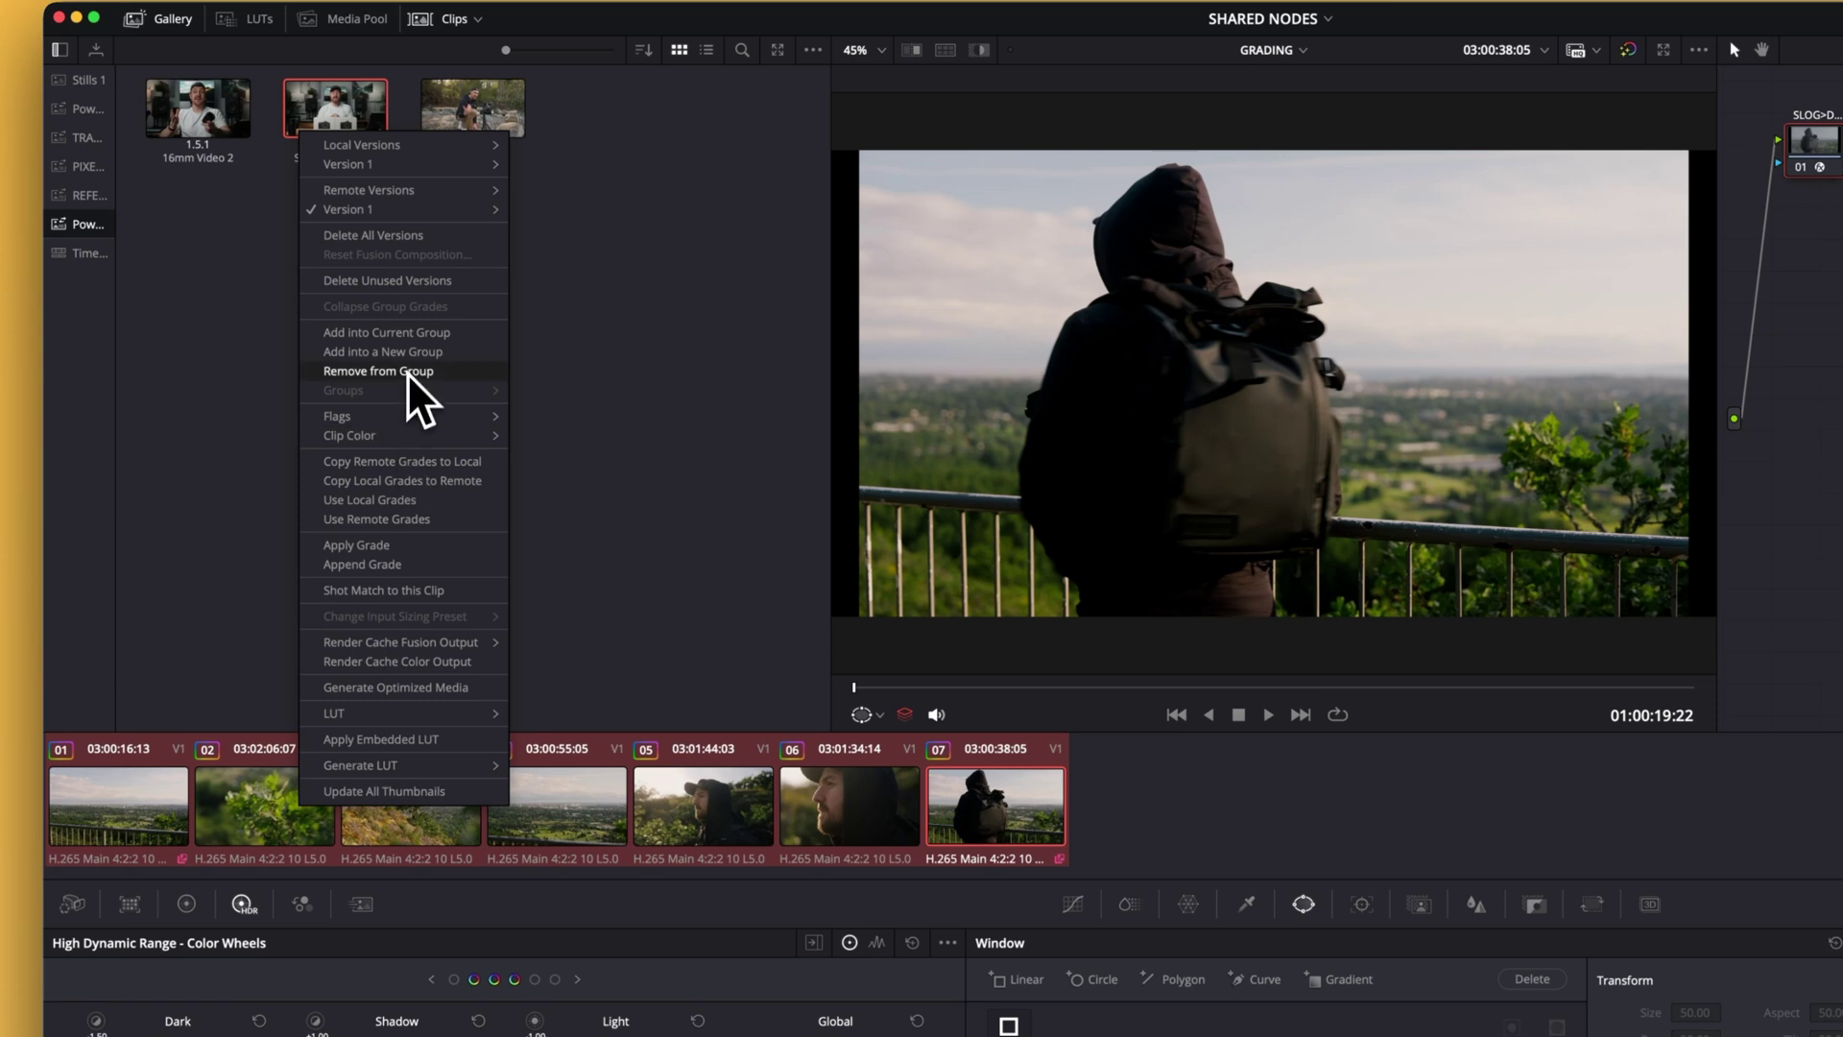
{"action": "left_click", "coordinate": [382, 351]}
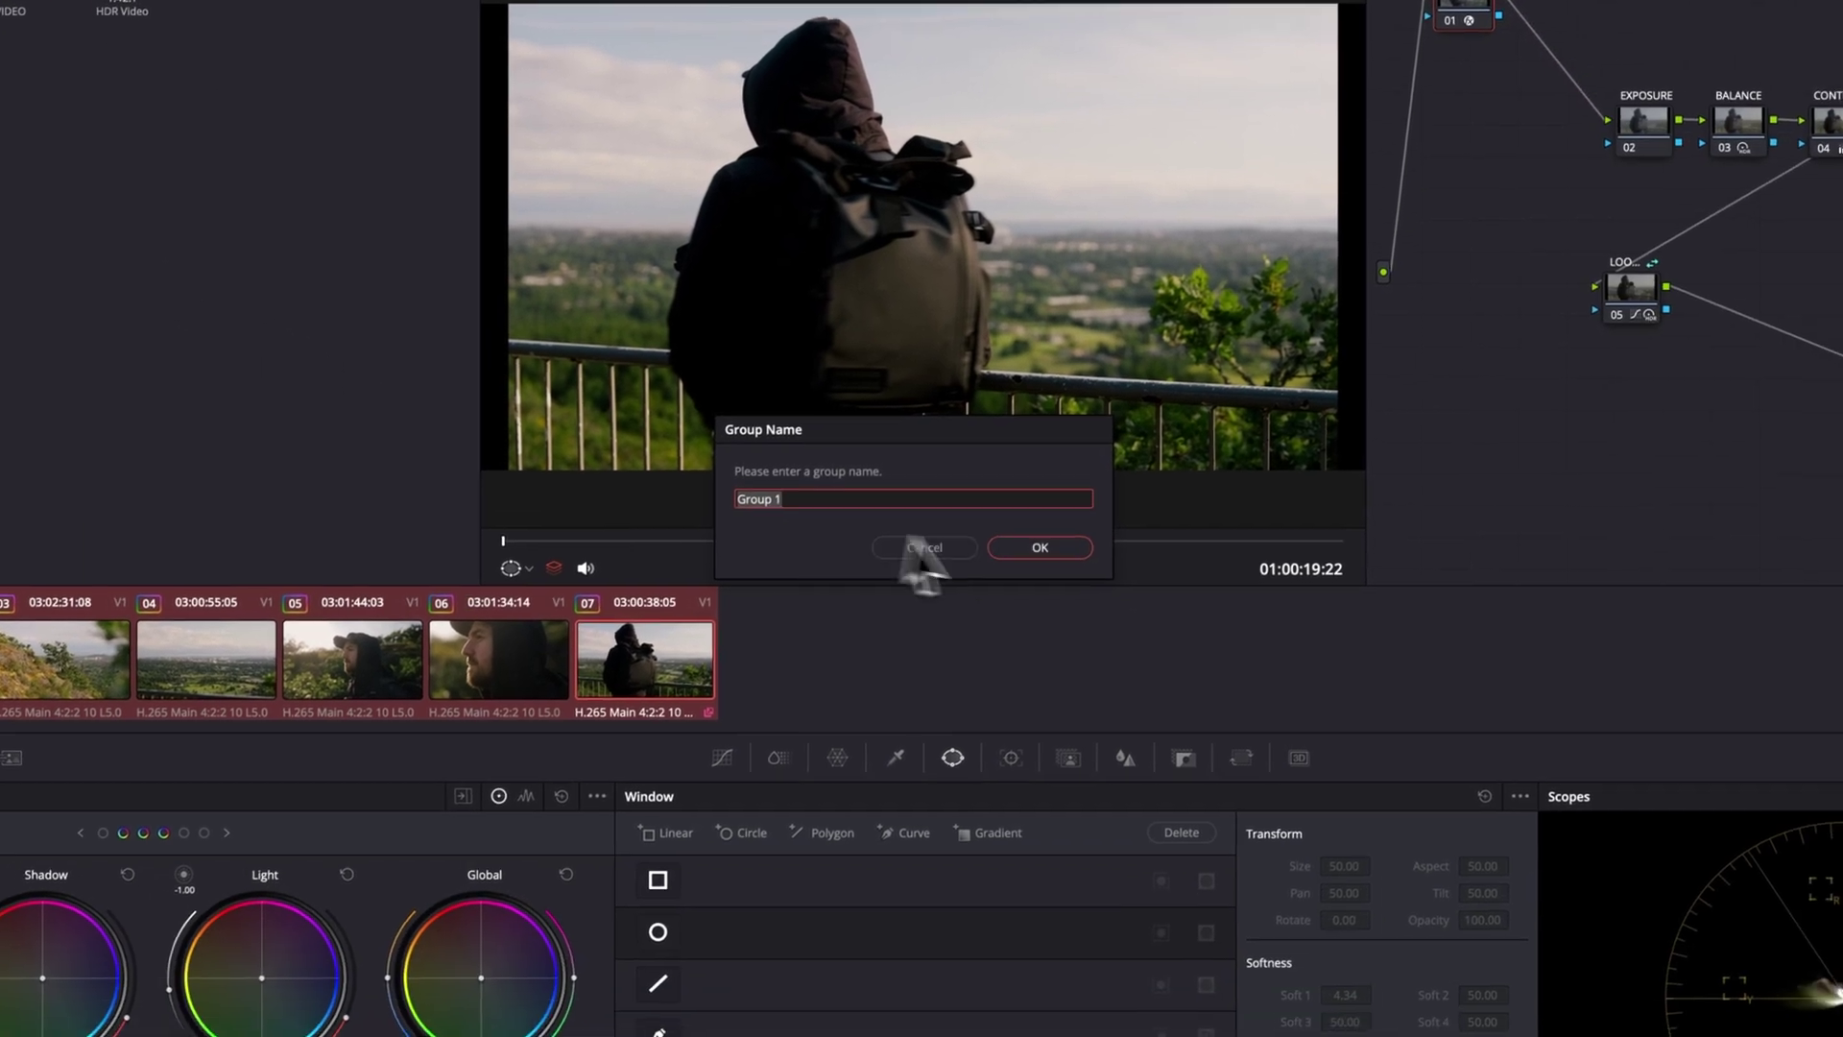
{"action": "left_click", "coordinate": [1391, 691]}
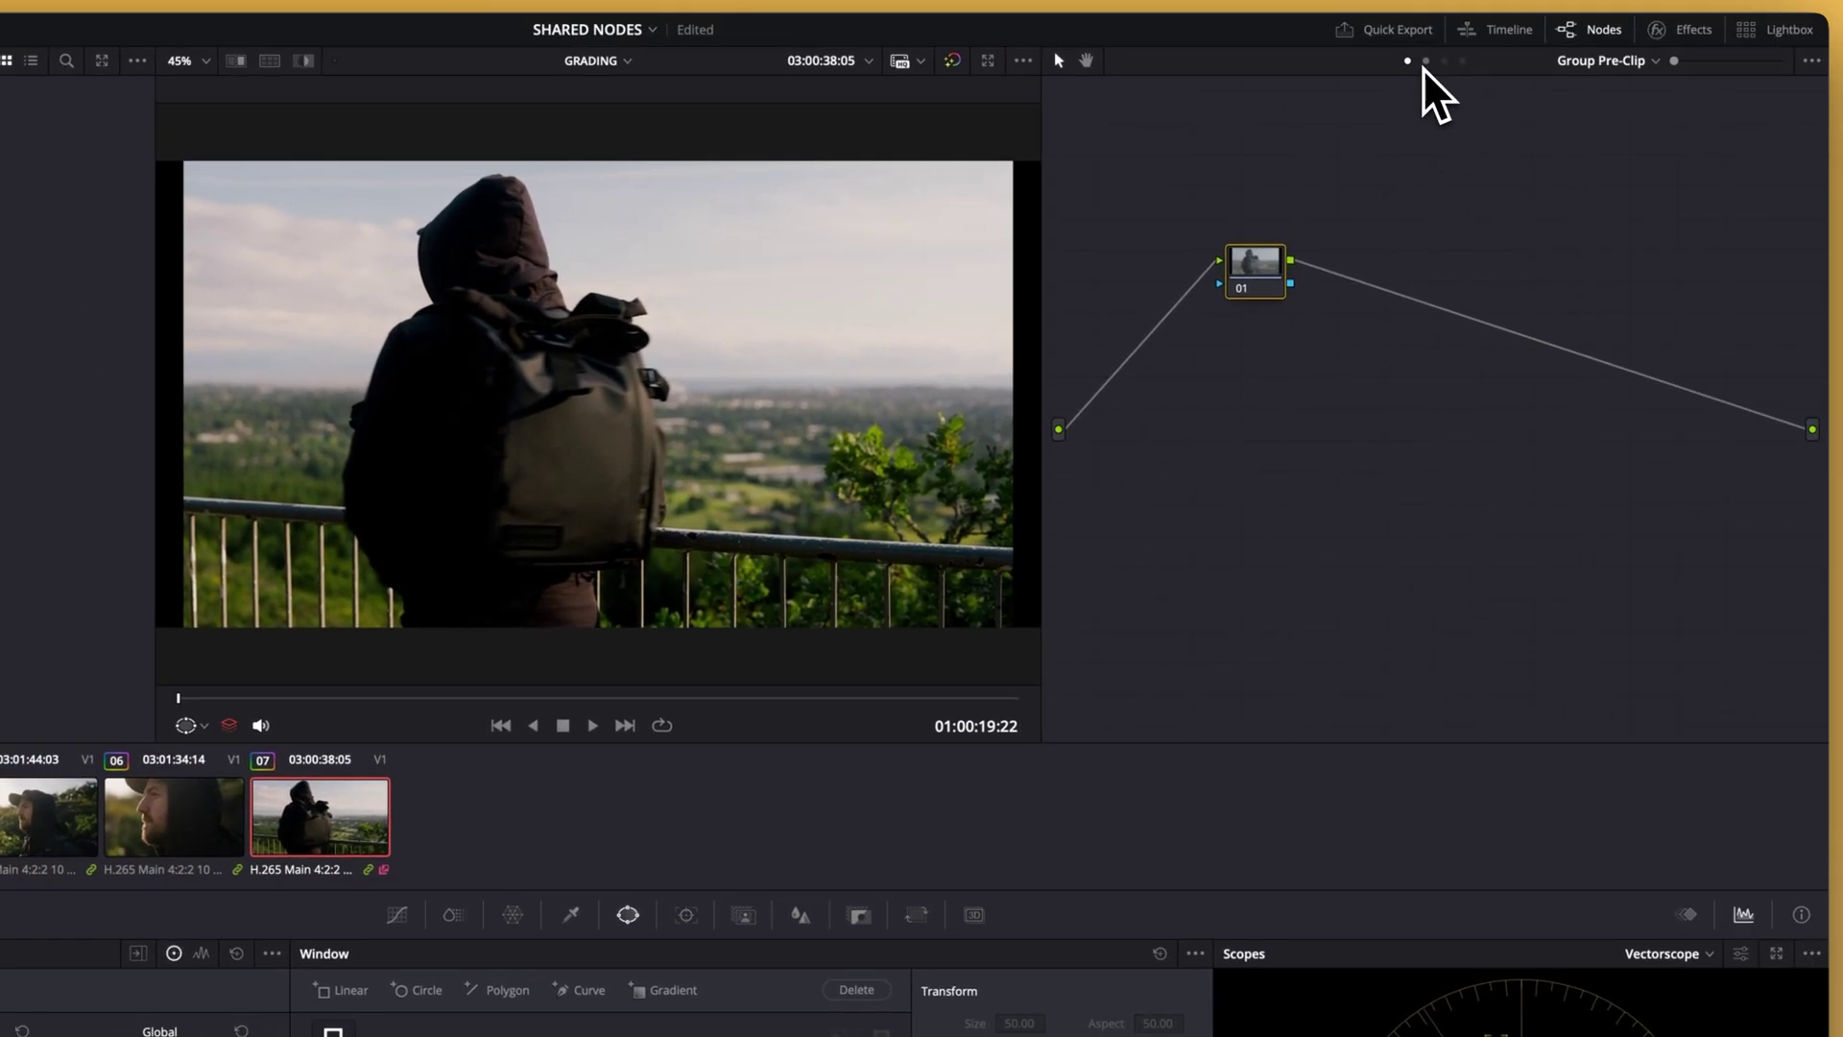
{"action": "left_click", "coordinate": [1387, 82]}
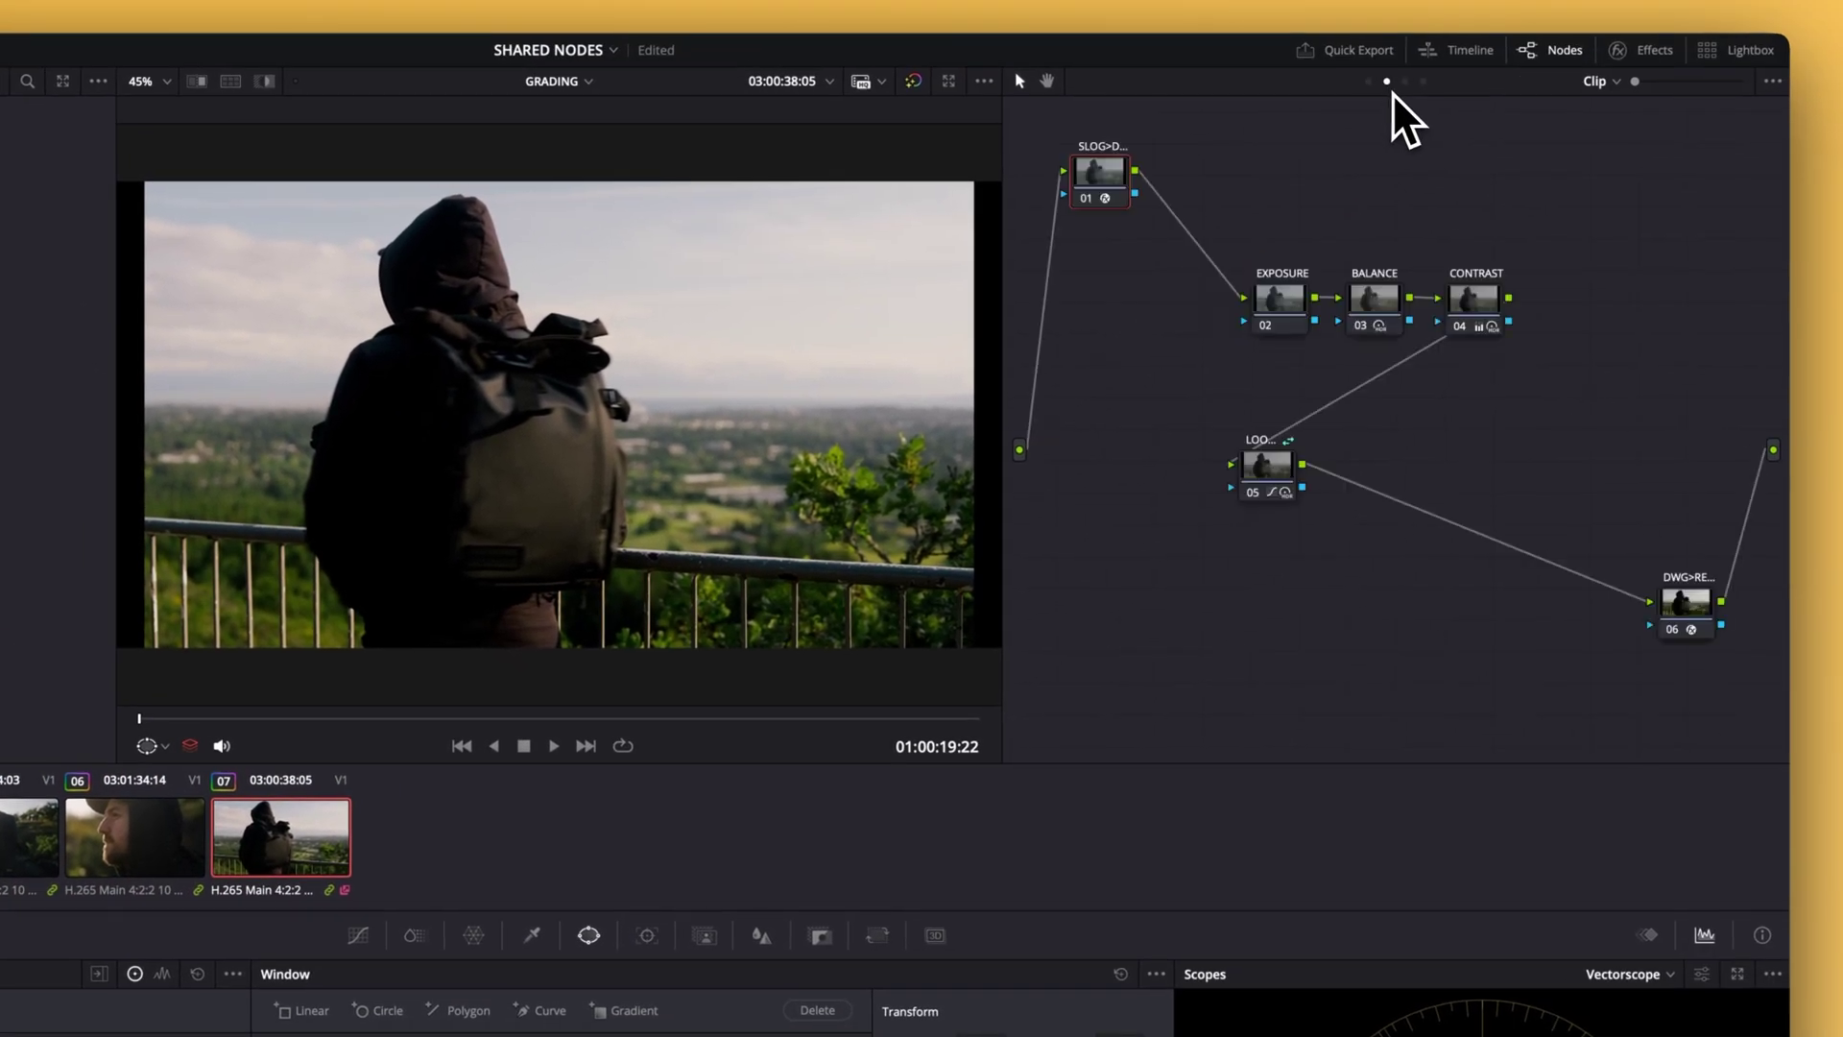
{"action": "left_click", "coordinate": [1405, 83]}
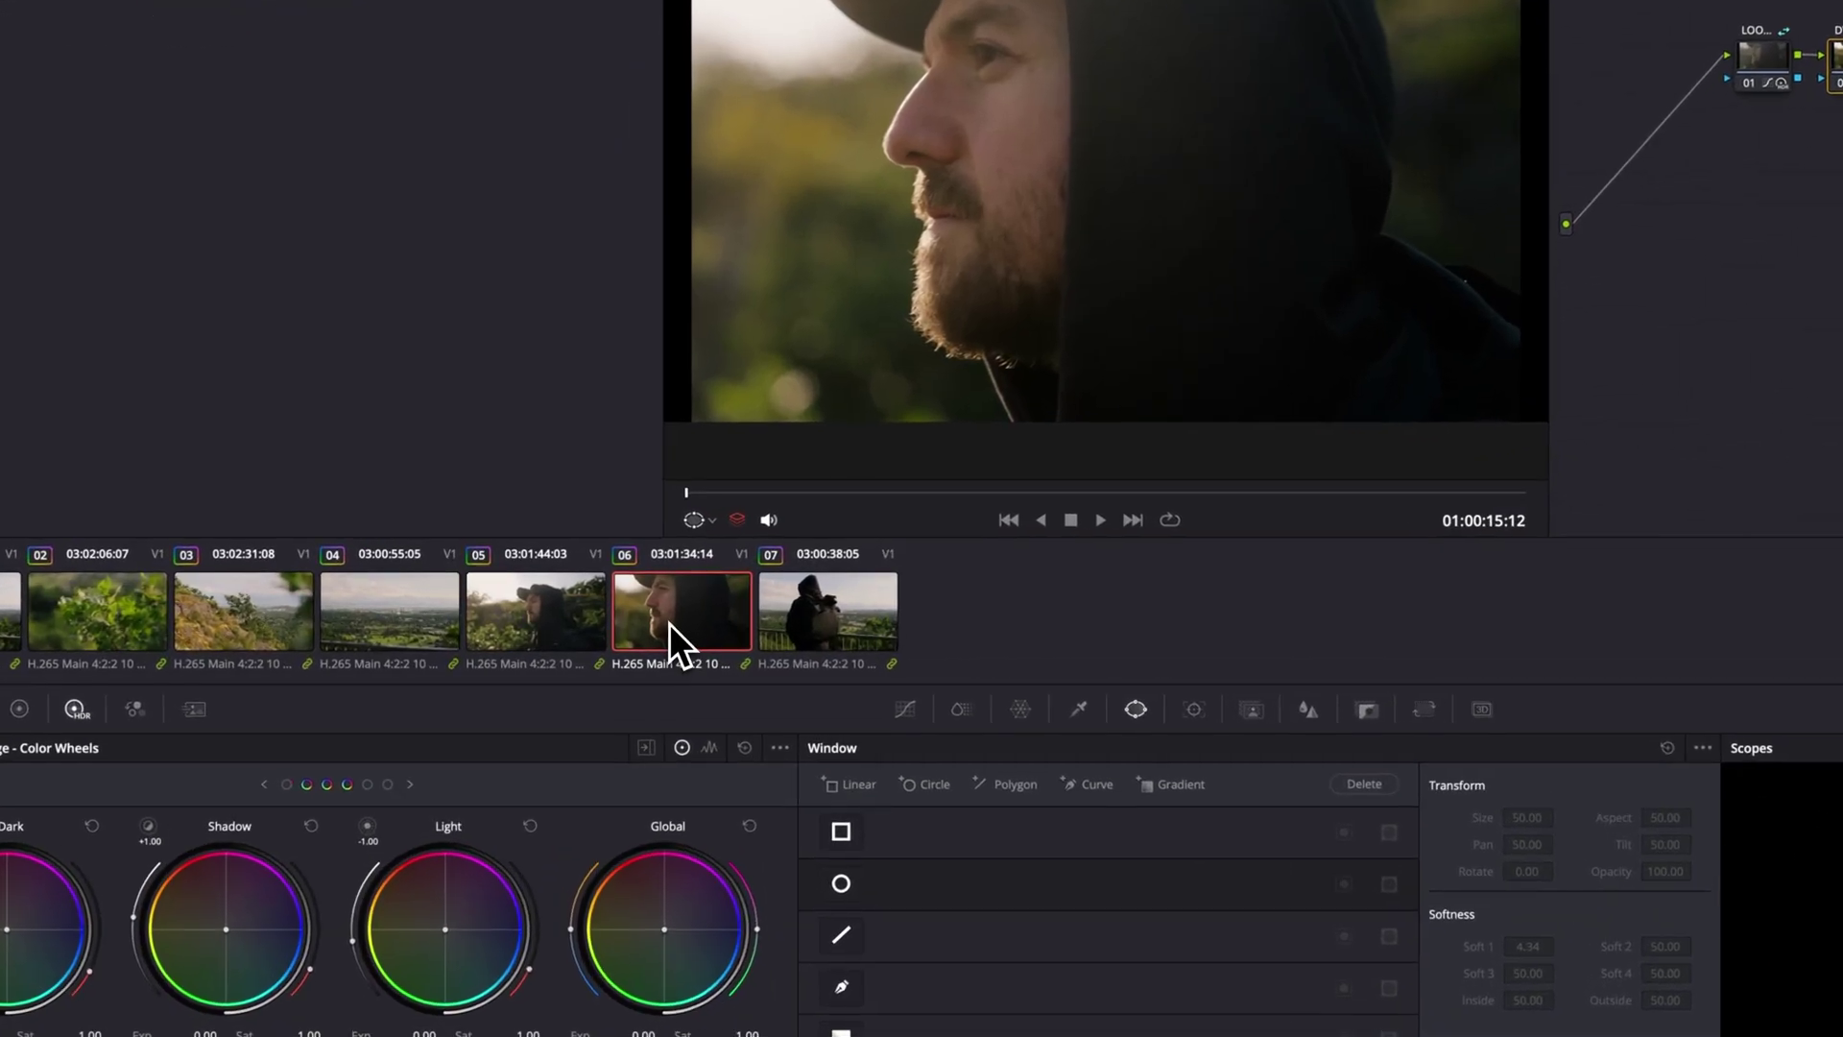
Remove clip 06 from its current group and add it into a new group named Group 2.
{"action": "right_click", "coordinate": [626, 629]}
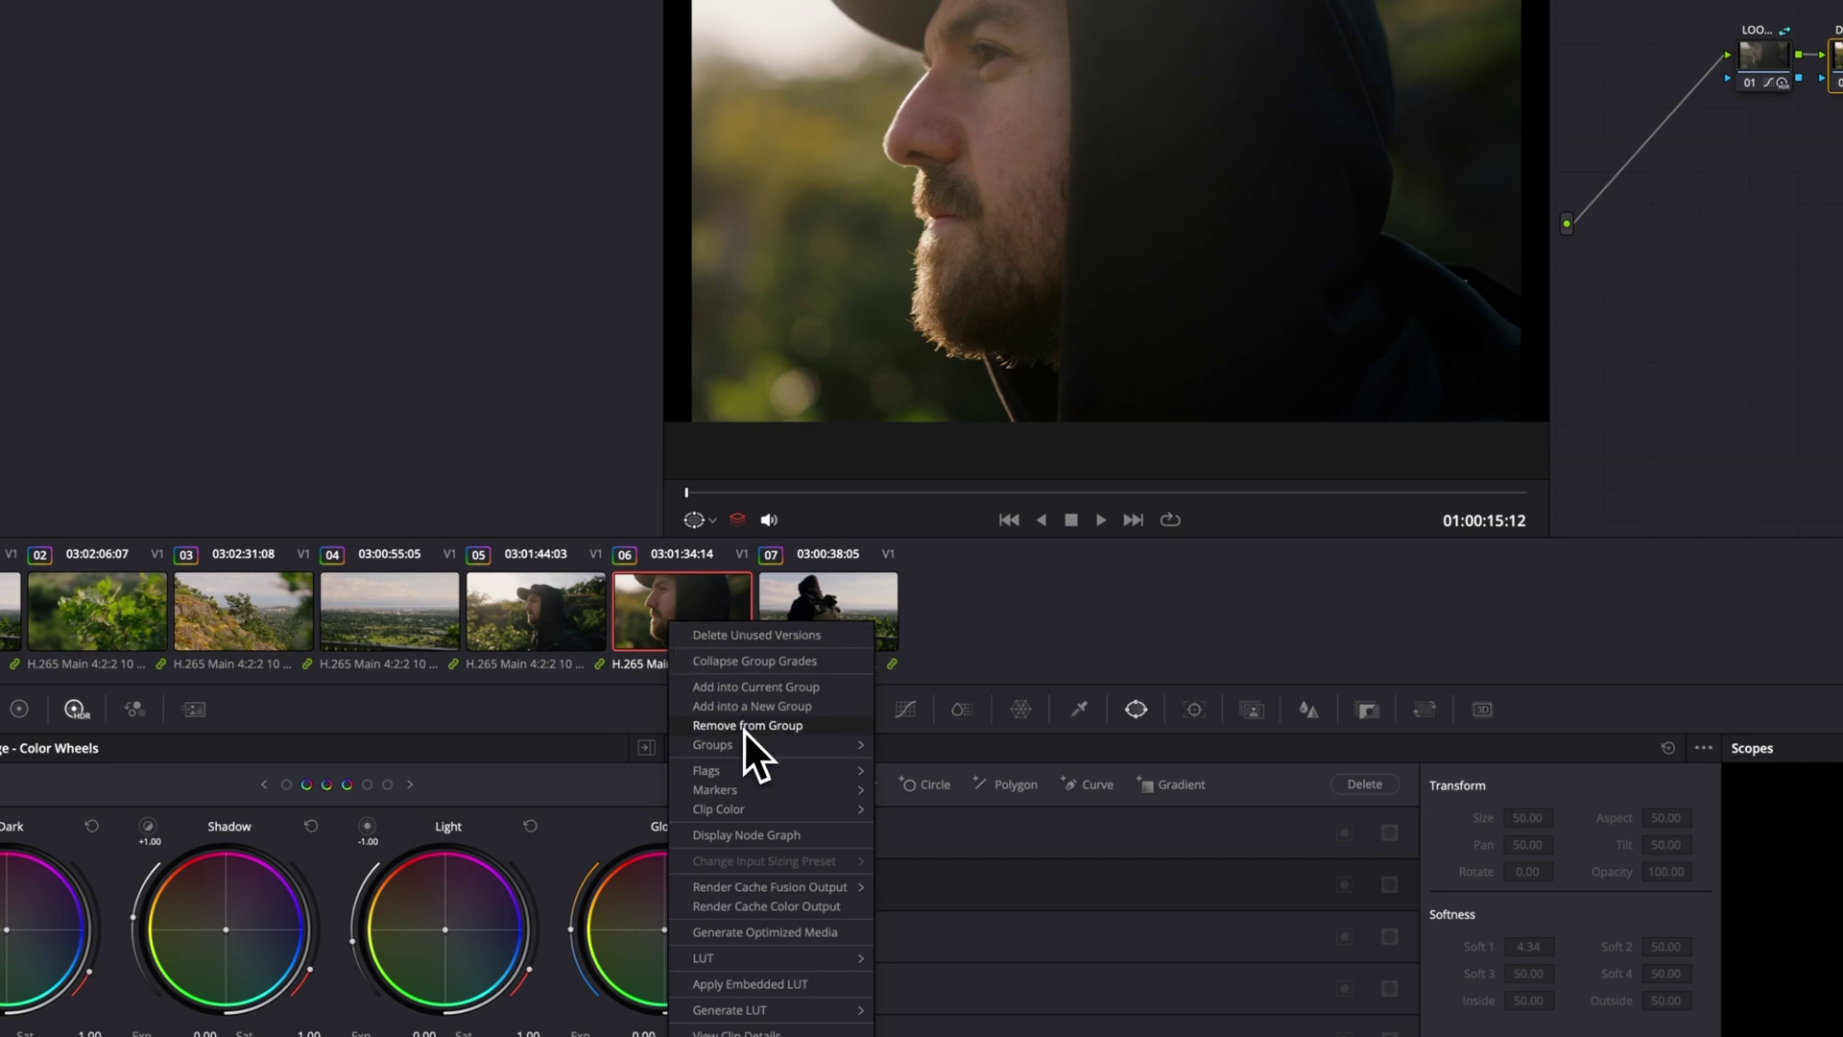
{"action": "left_click", "coordinate": [743, 726]}
{"action": "right_click", "coordinate": [691, 616]}
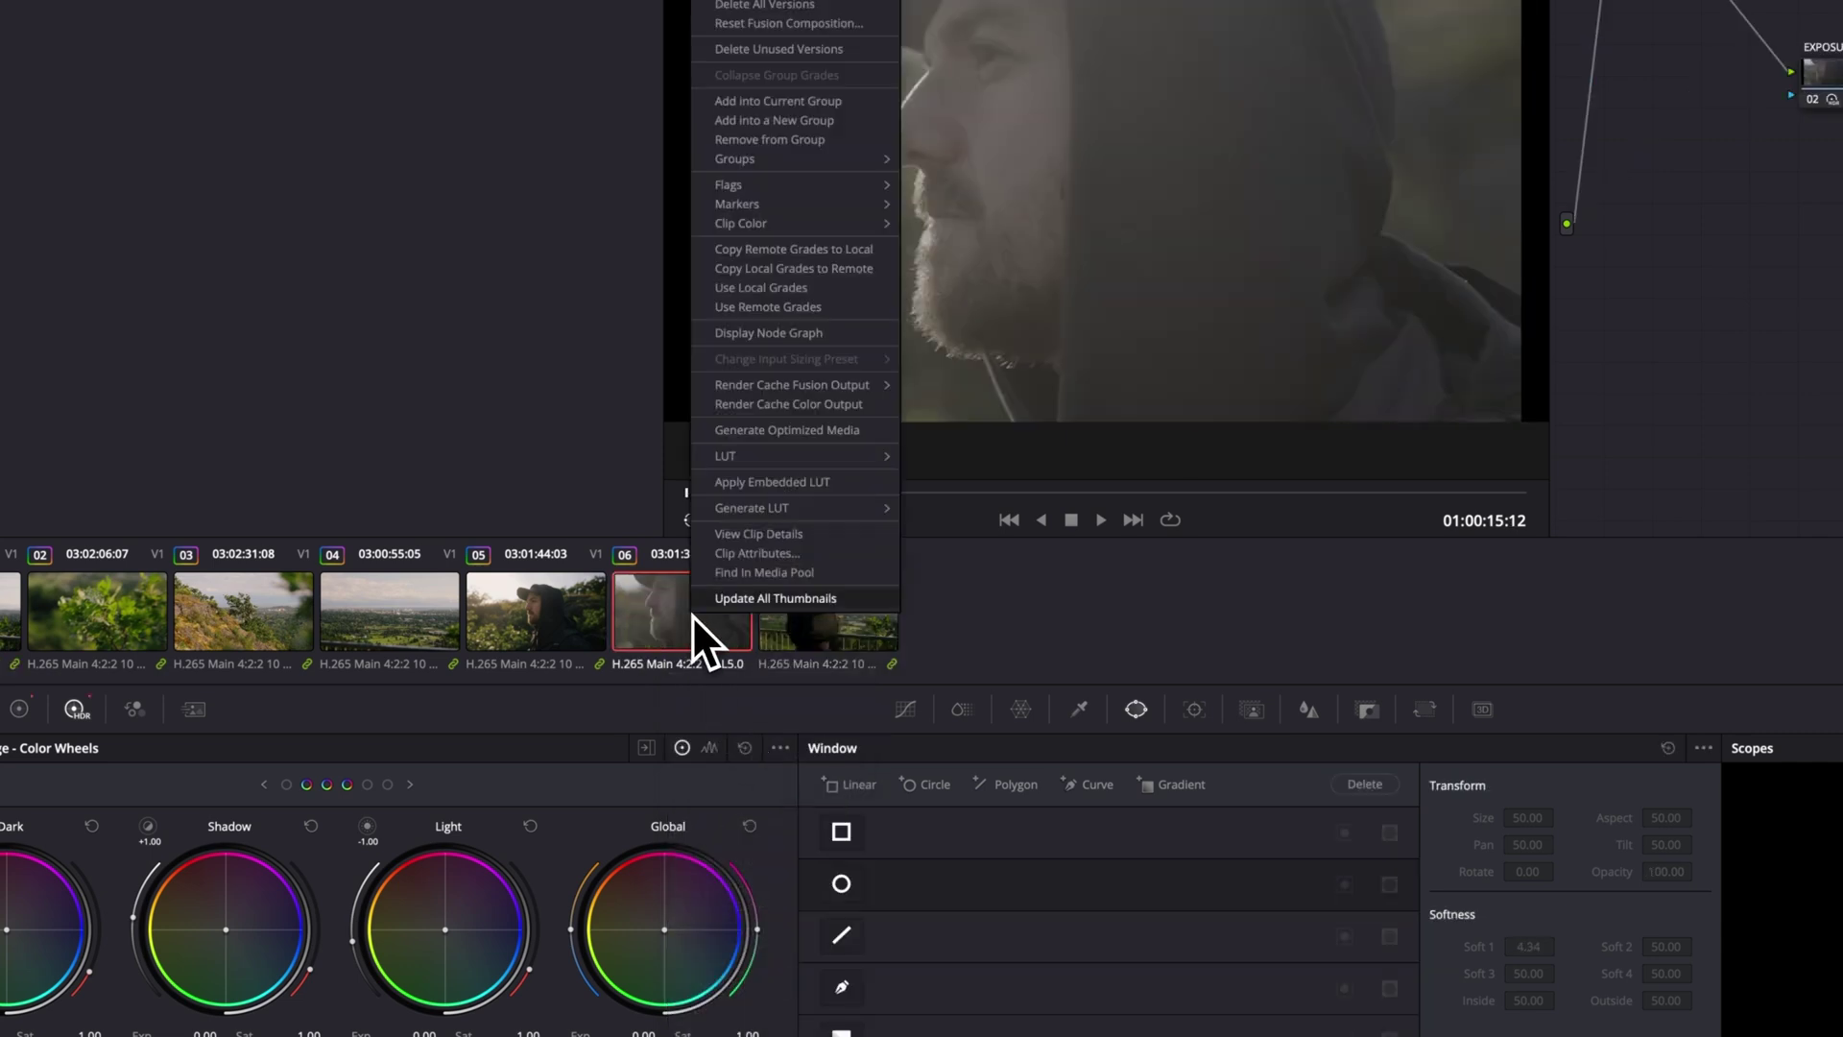
{"action": "left_click", "coordinate": [791, 121]}
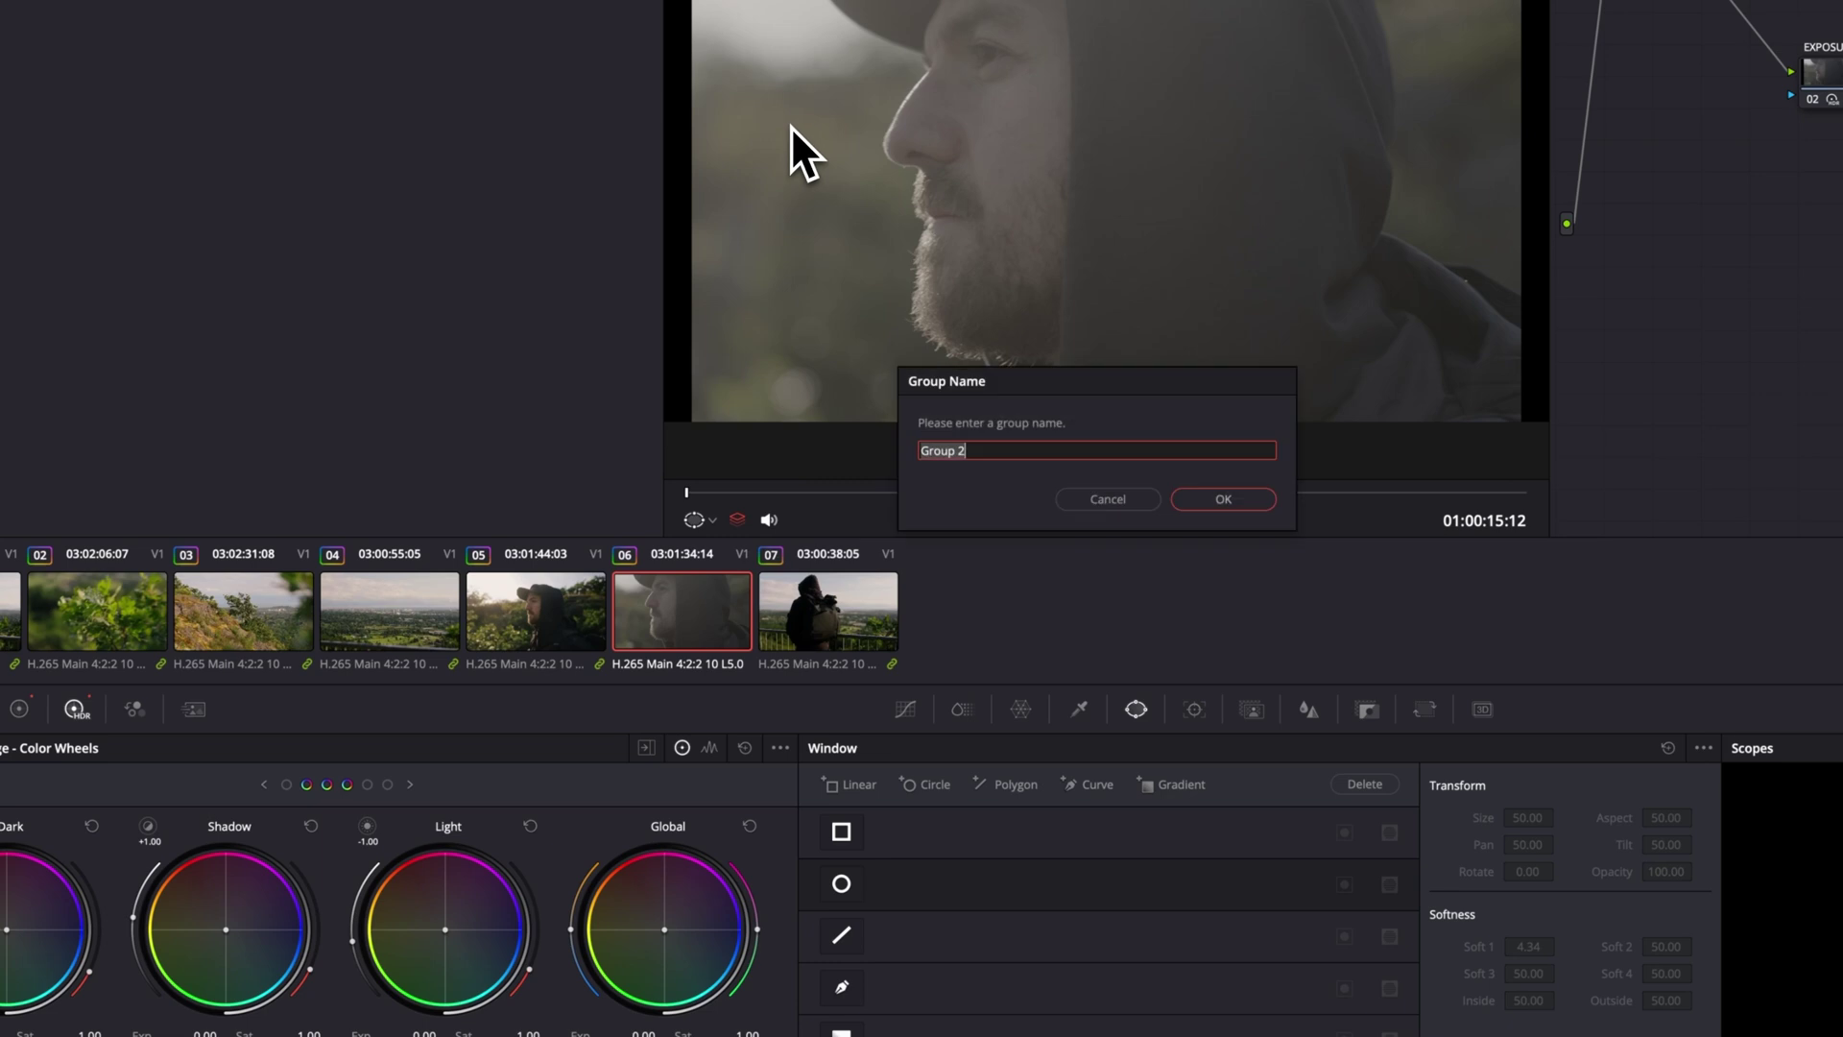
{"action": "left_click", "coordinate": [1223, 500]}
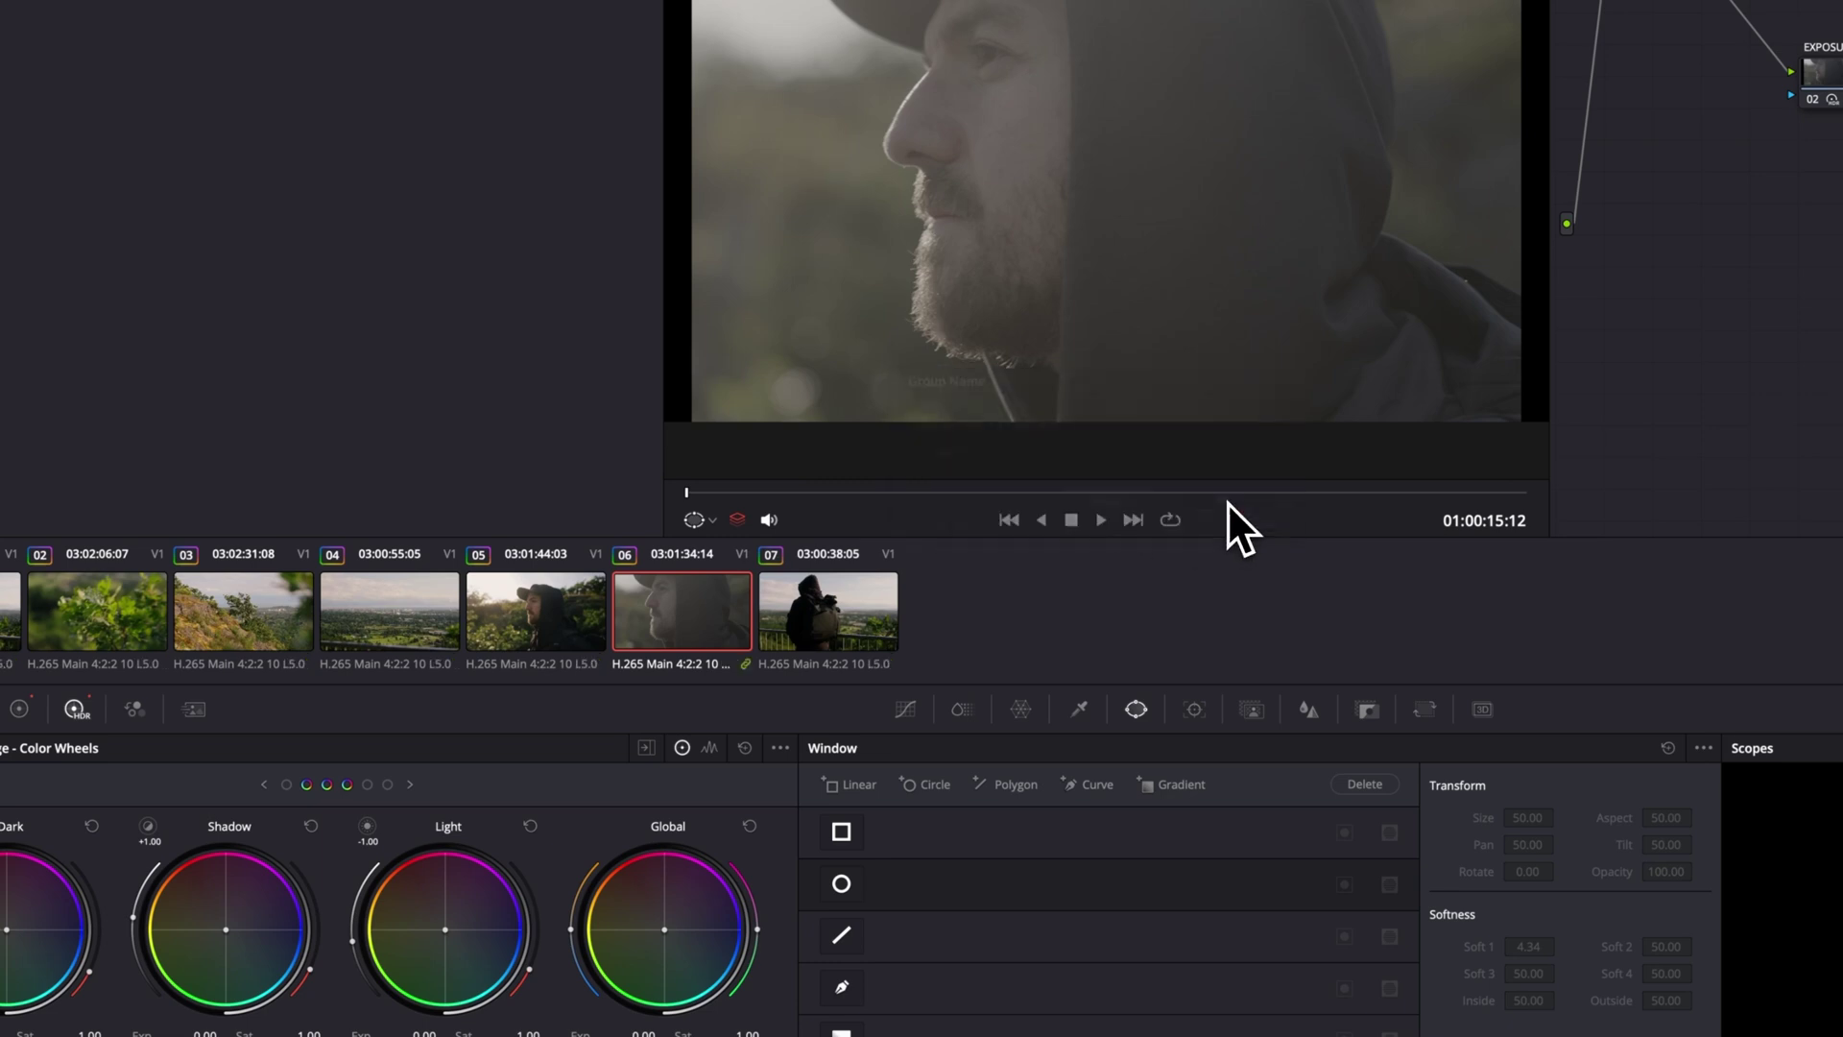
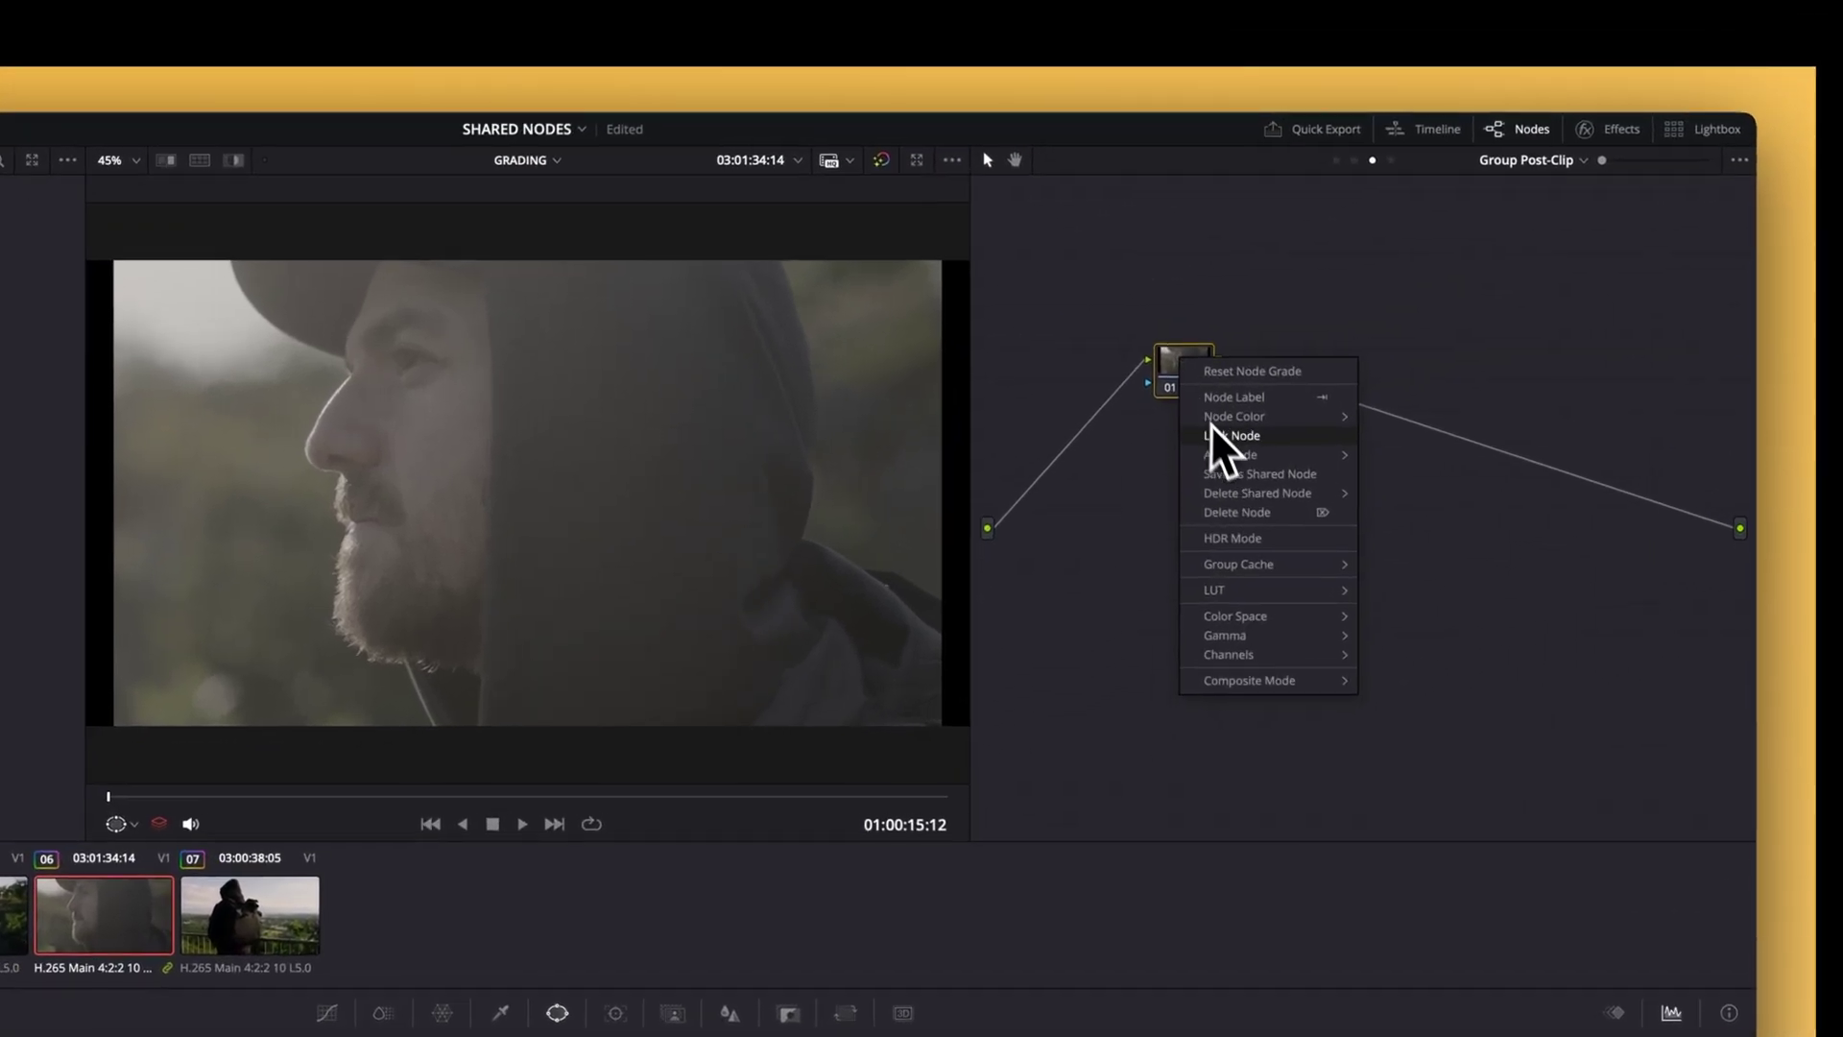
Add the LOOK 1 shared node to clip 06's Group Post-Clip graph and position it at the start of the node chain.
{"action": "mouse_move", "coordinate": [1227, 455]}
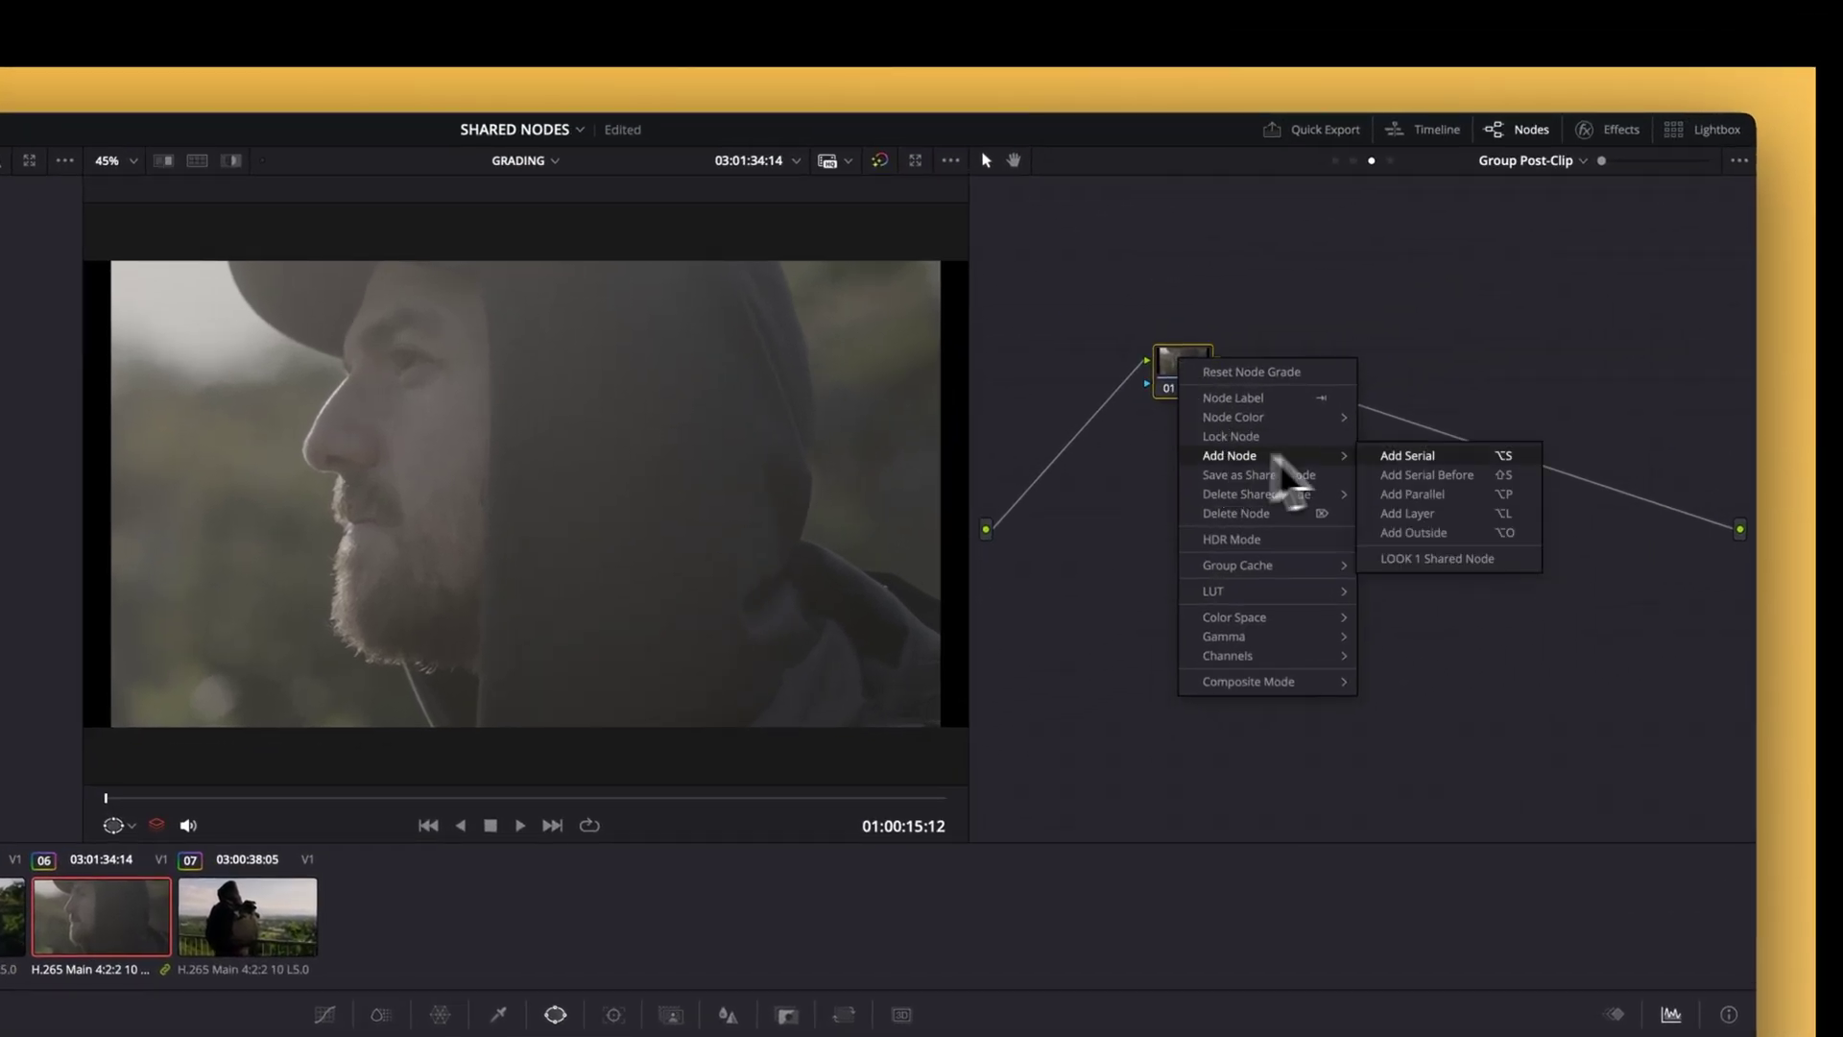
{"action": "left_click", "coordinate": [1422, 559]}
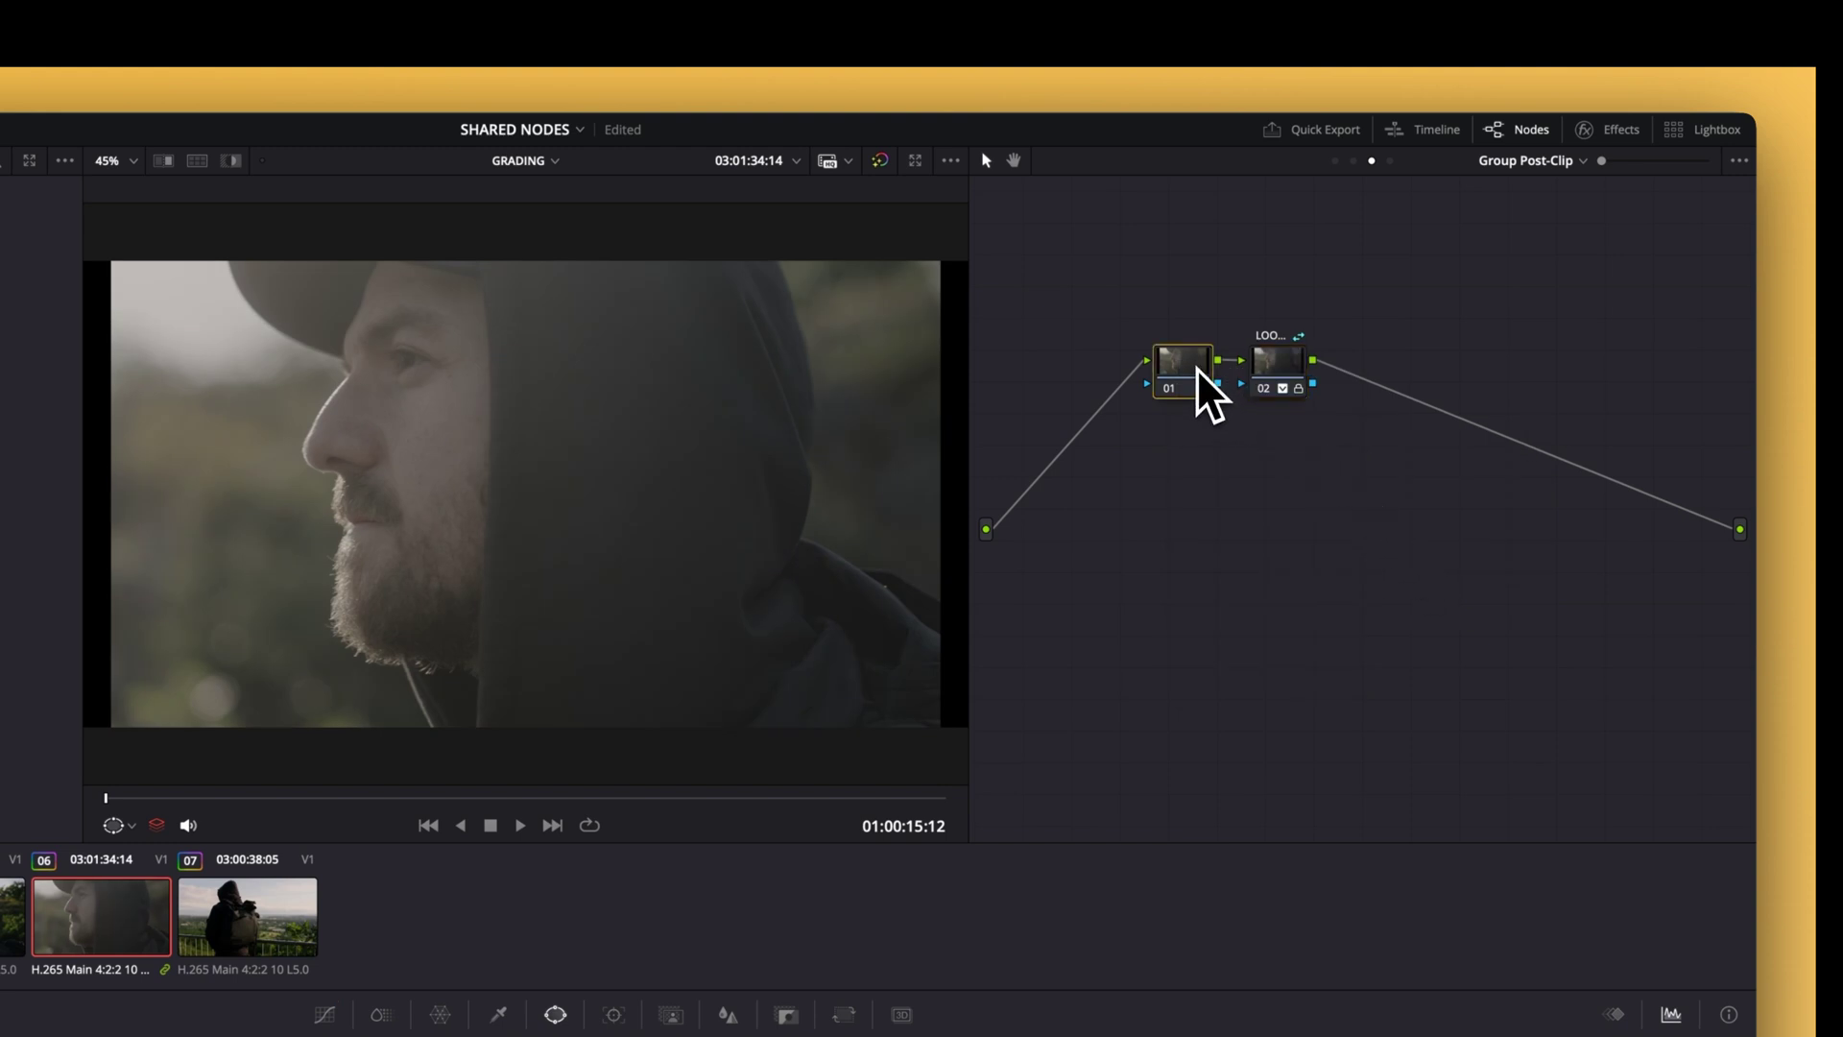
{"action": "left_click_drag", "start_coordinate": [1251, 375], "coordinate": [1149, 376]}
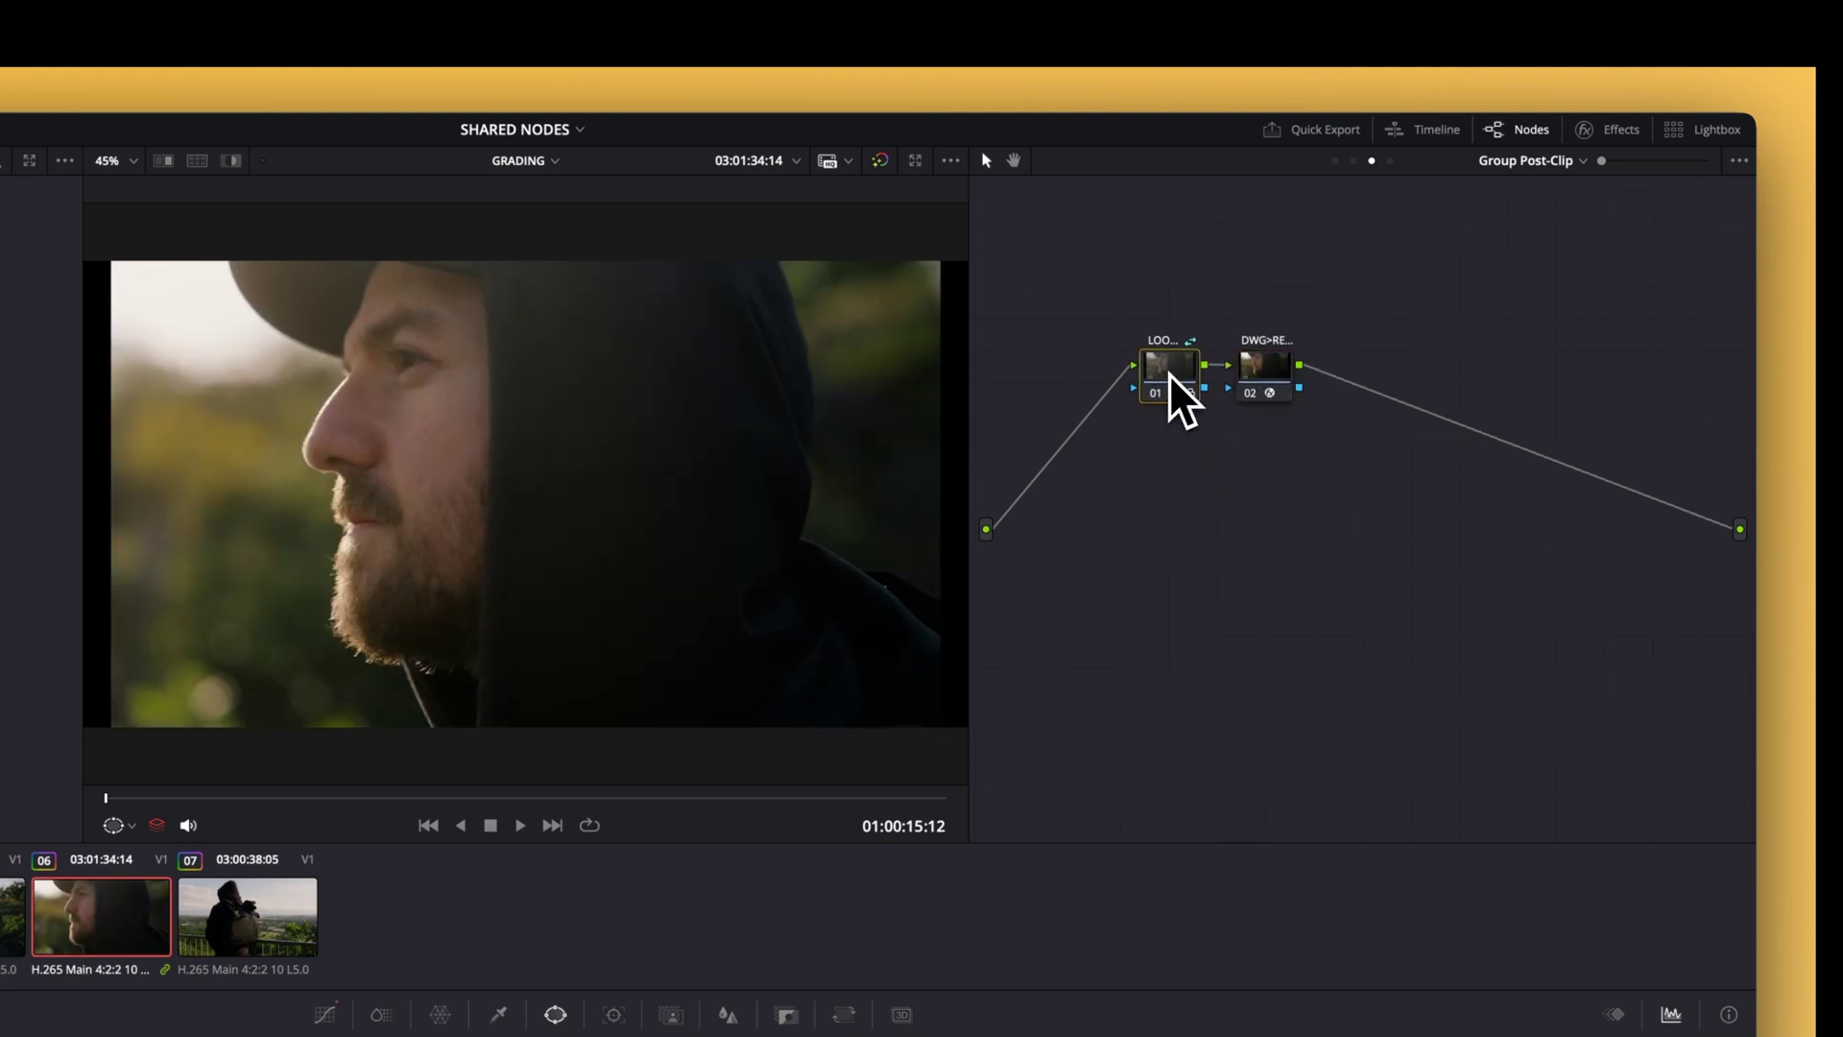
{"action": "mouse_move", "coordinate": [1167, 373]}
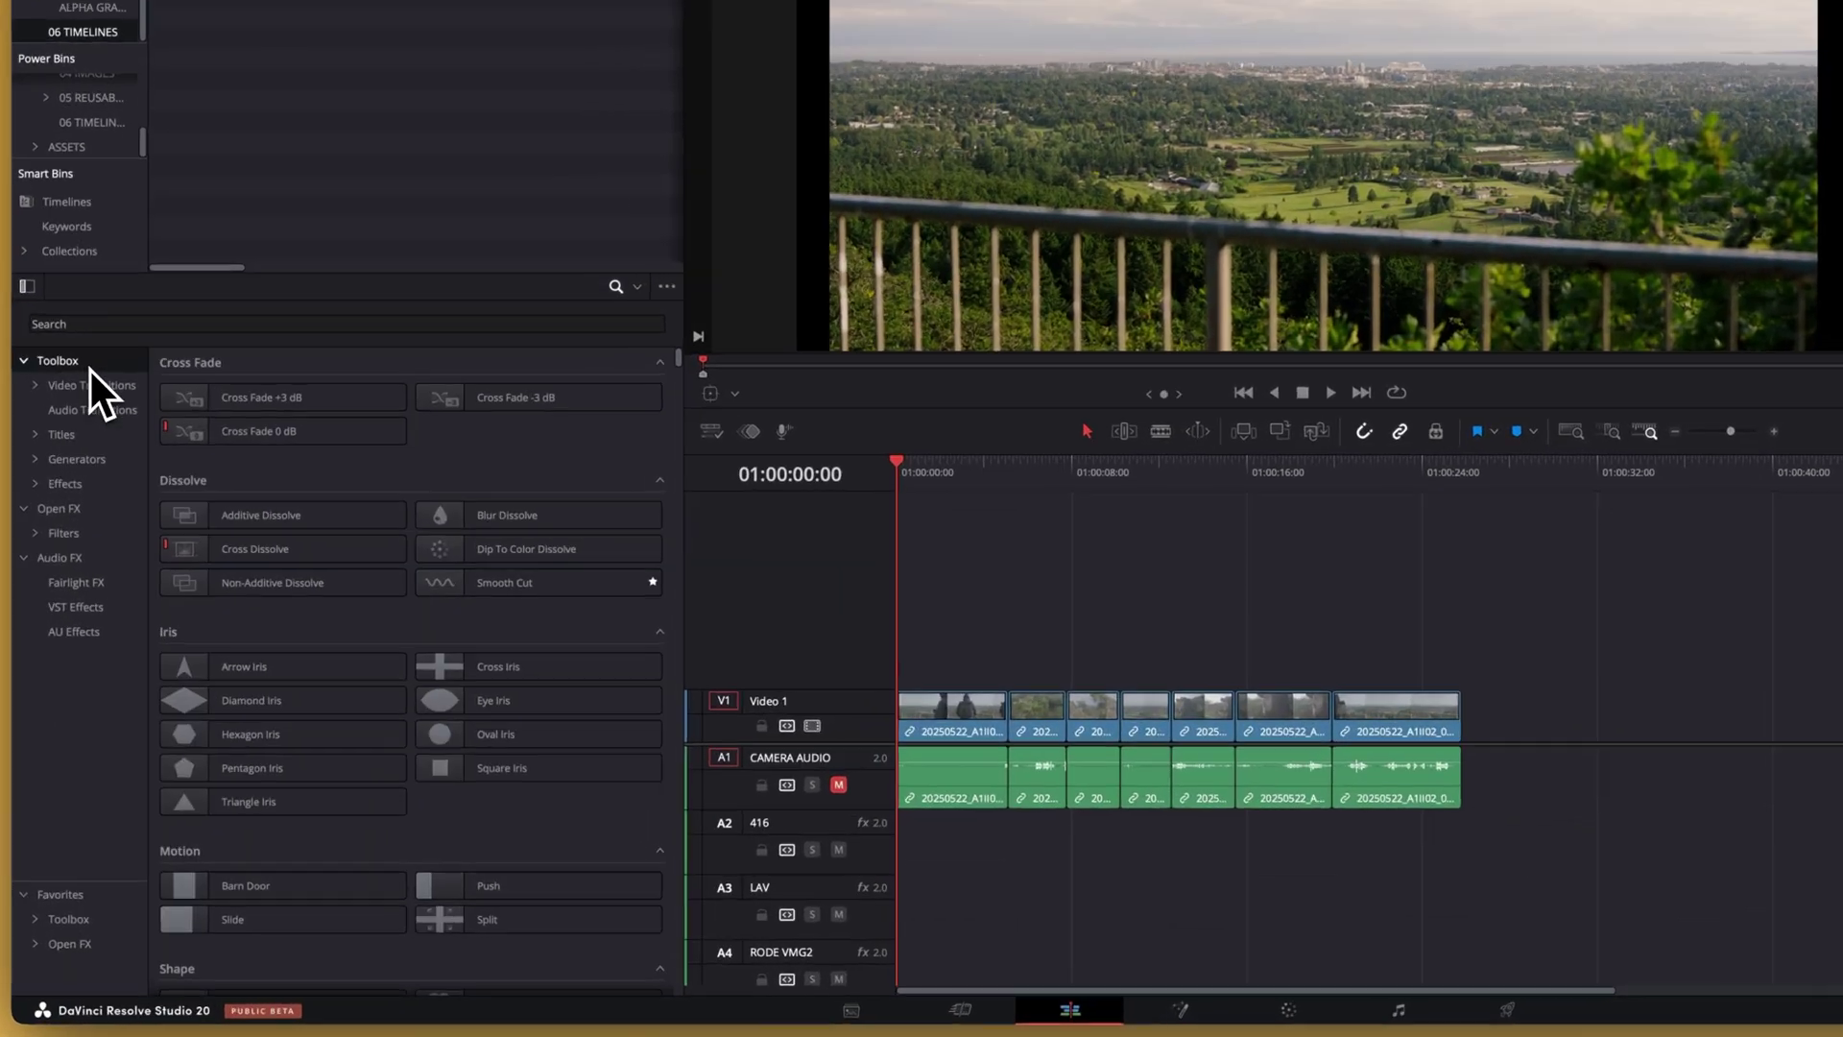
Find the Adjustment Clip effect, place it on track V2 above the footage and extend it across all the clips.
{"action": "type", "text": "adj"}
{"action": "left_click_drag", "start_coordinate": [216, 372], "coordinate": [930, 640]}
{"action": "left_click_drag", "start_coordinate": [1048, 648], "coordinate": [1528, 648]}
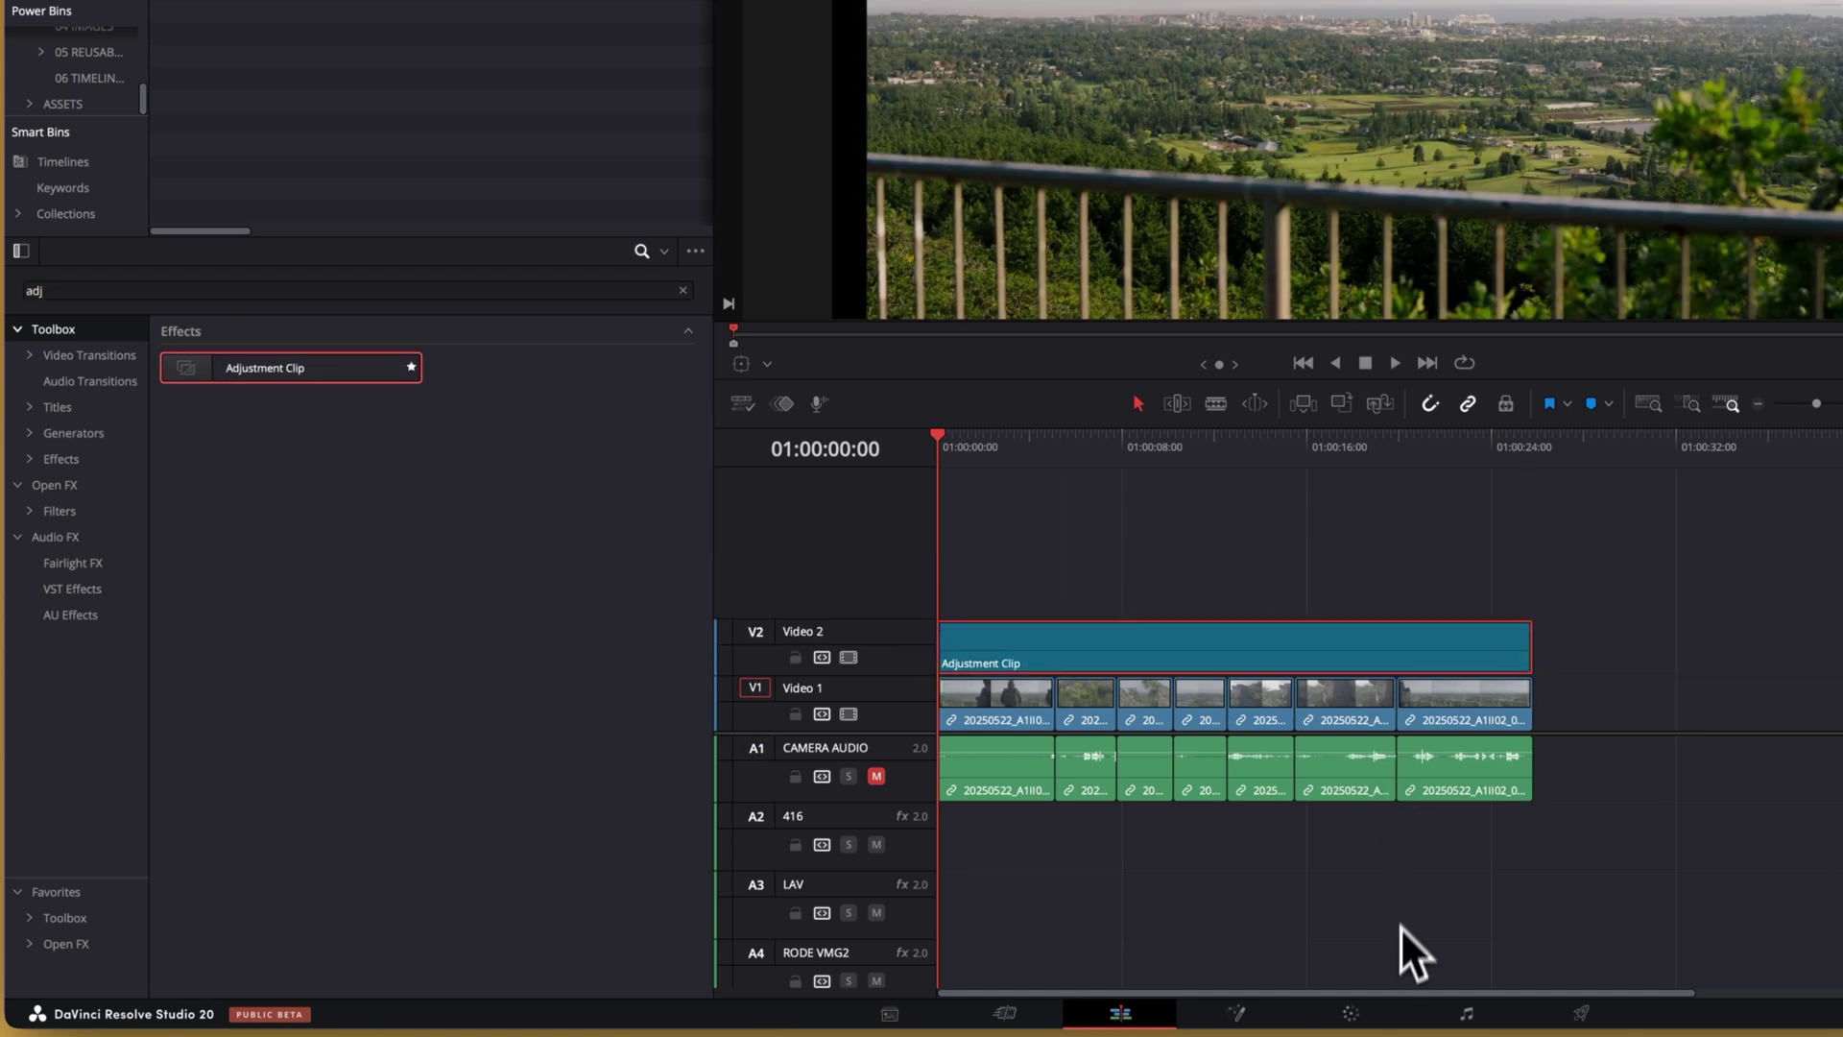
On the Color page, shape the adjustment clip's custom curve by slightly lowering the shadows.
{"action": "left_click", "coordinate": [1350, 1013]}
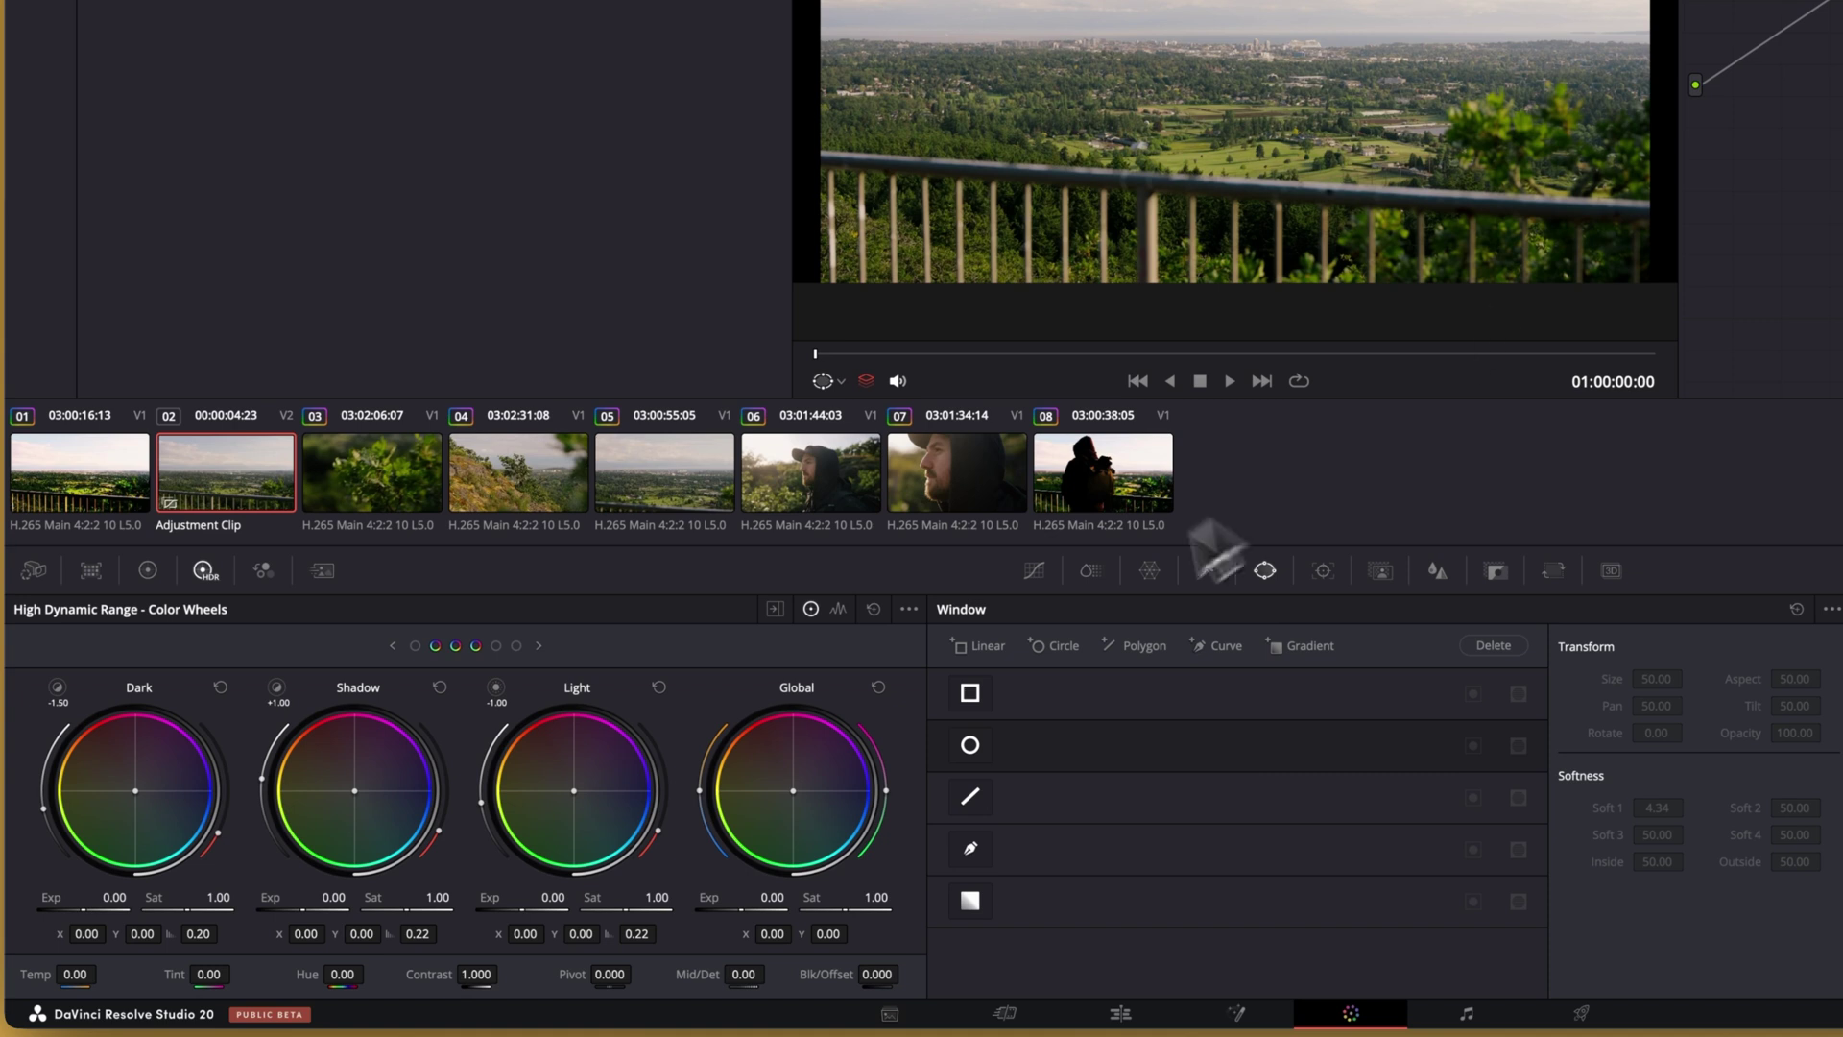
{"action": "left_click", "coordinate": [1033, 570]}
{"action": "left_click", "coordinate": [939, 673]}
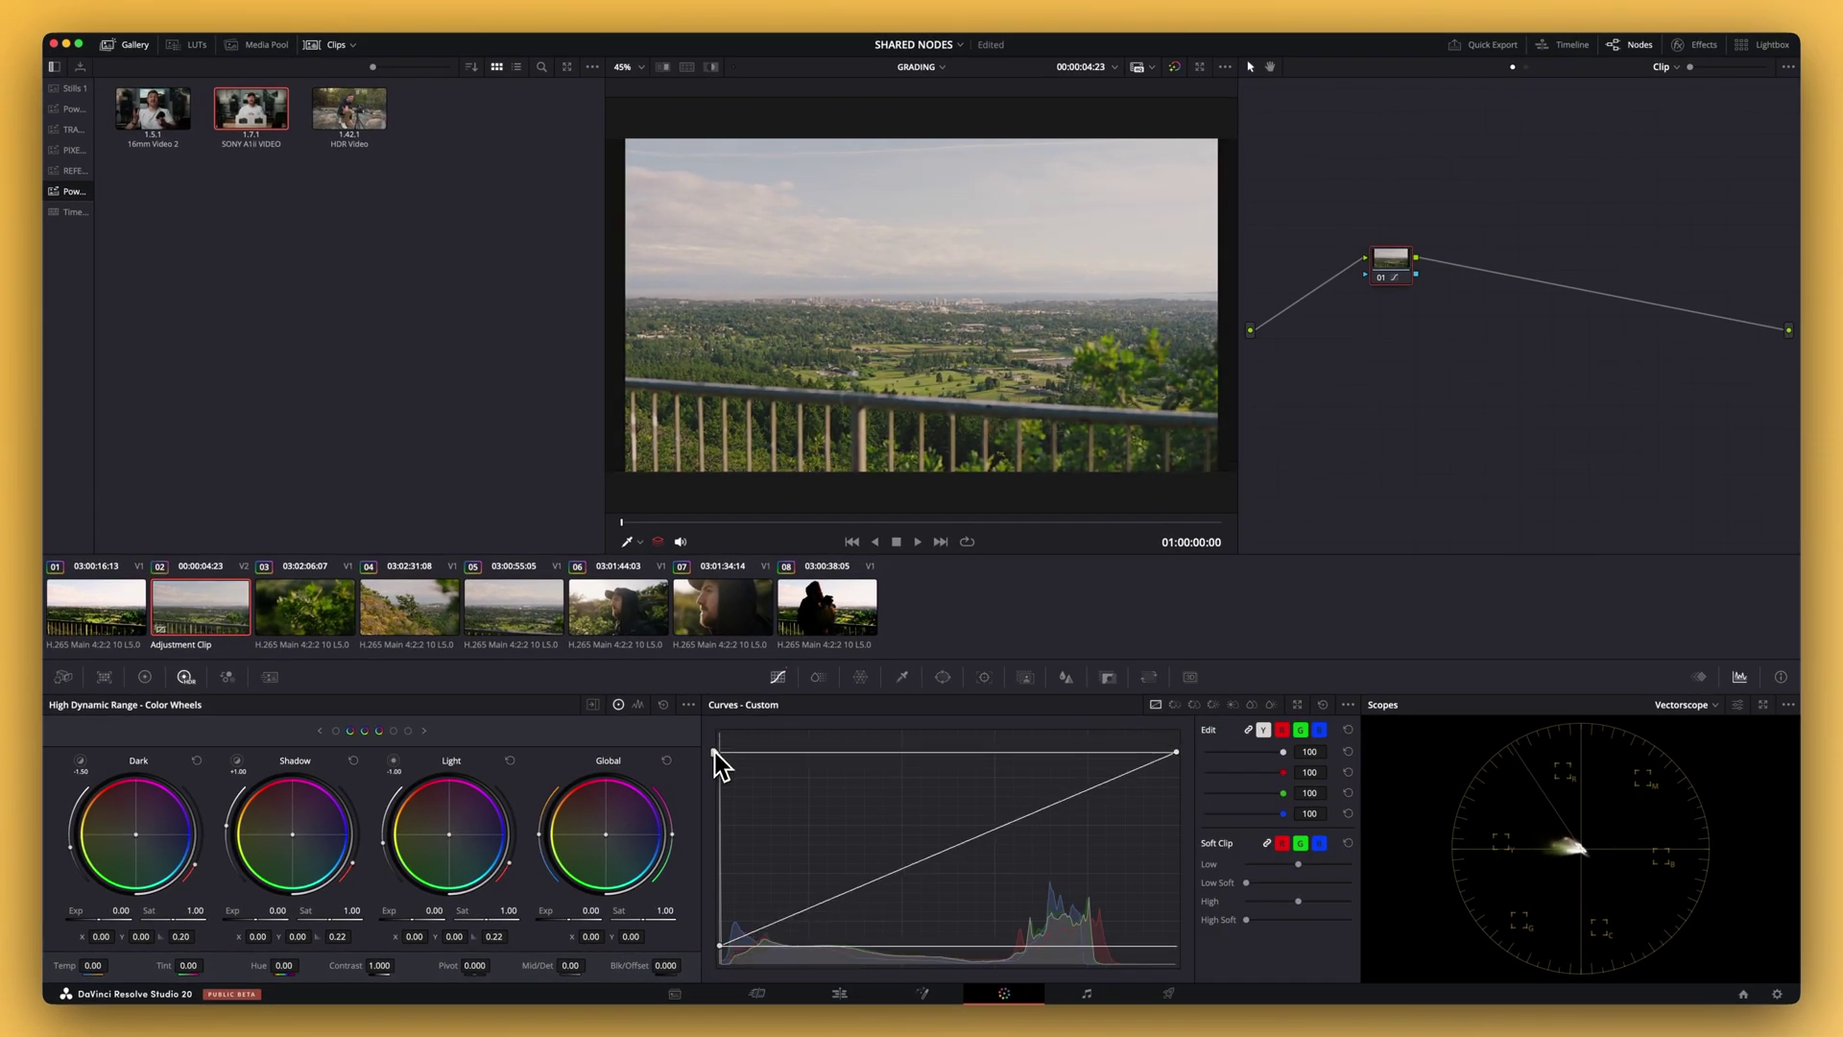
{"action": "left_click_drag", "start_coordinate": [835, 896], "coordinate": [837, 909]}
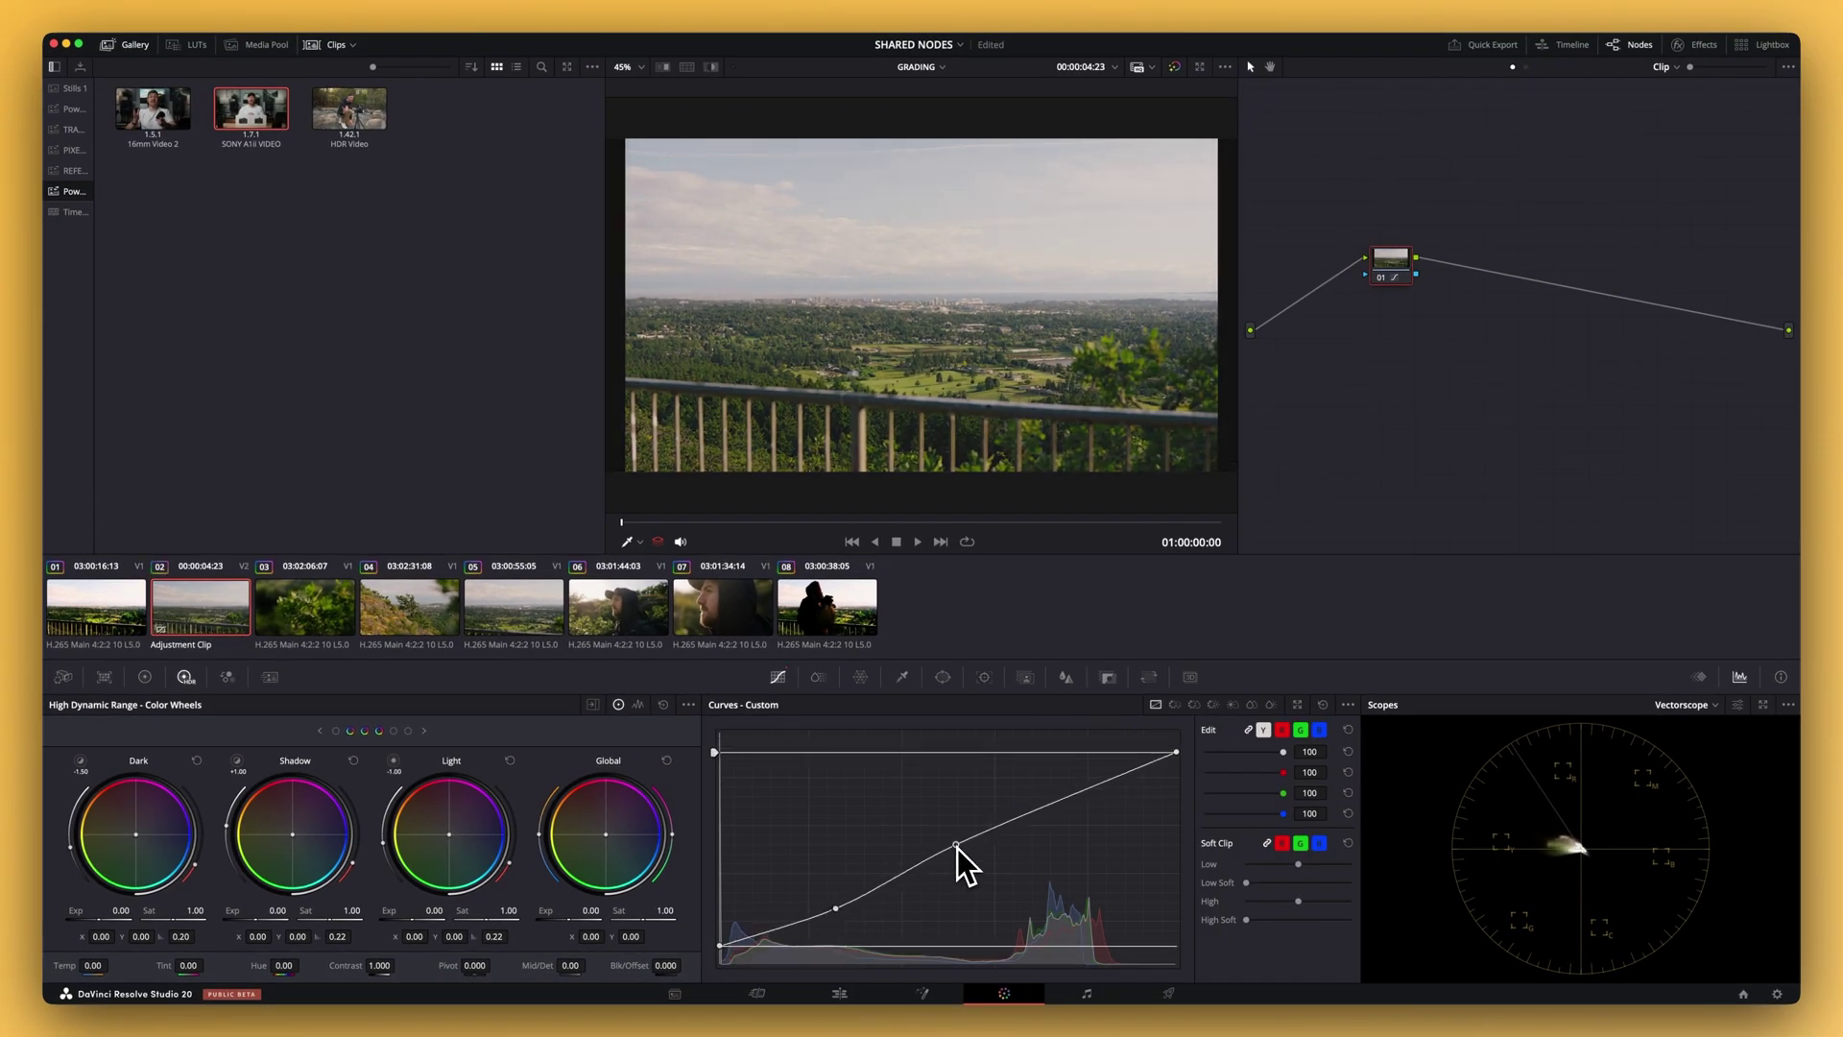
Compare the adjustment clip with several footage clips' node graphs and scrub through the adjustment clip's image.
{"action": "left_click", "coordinate": [405, 633]}
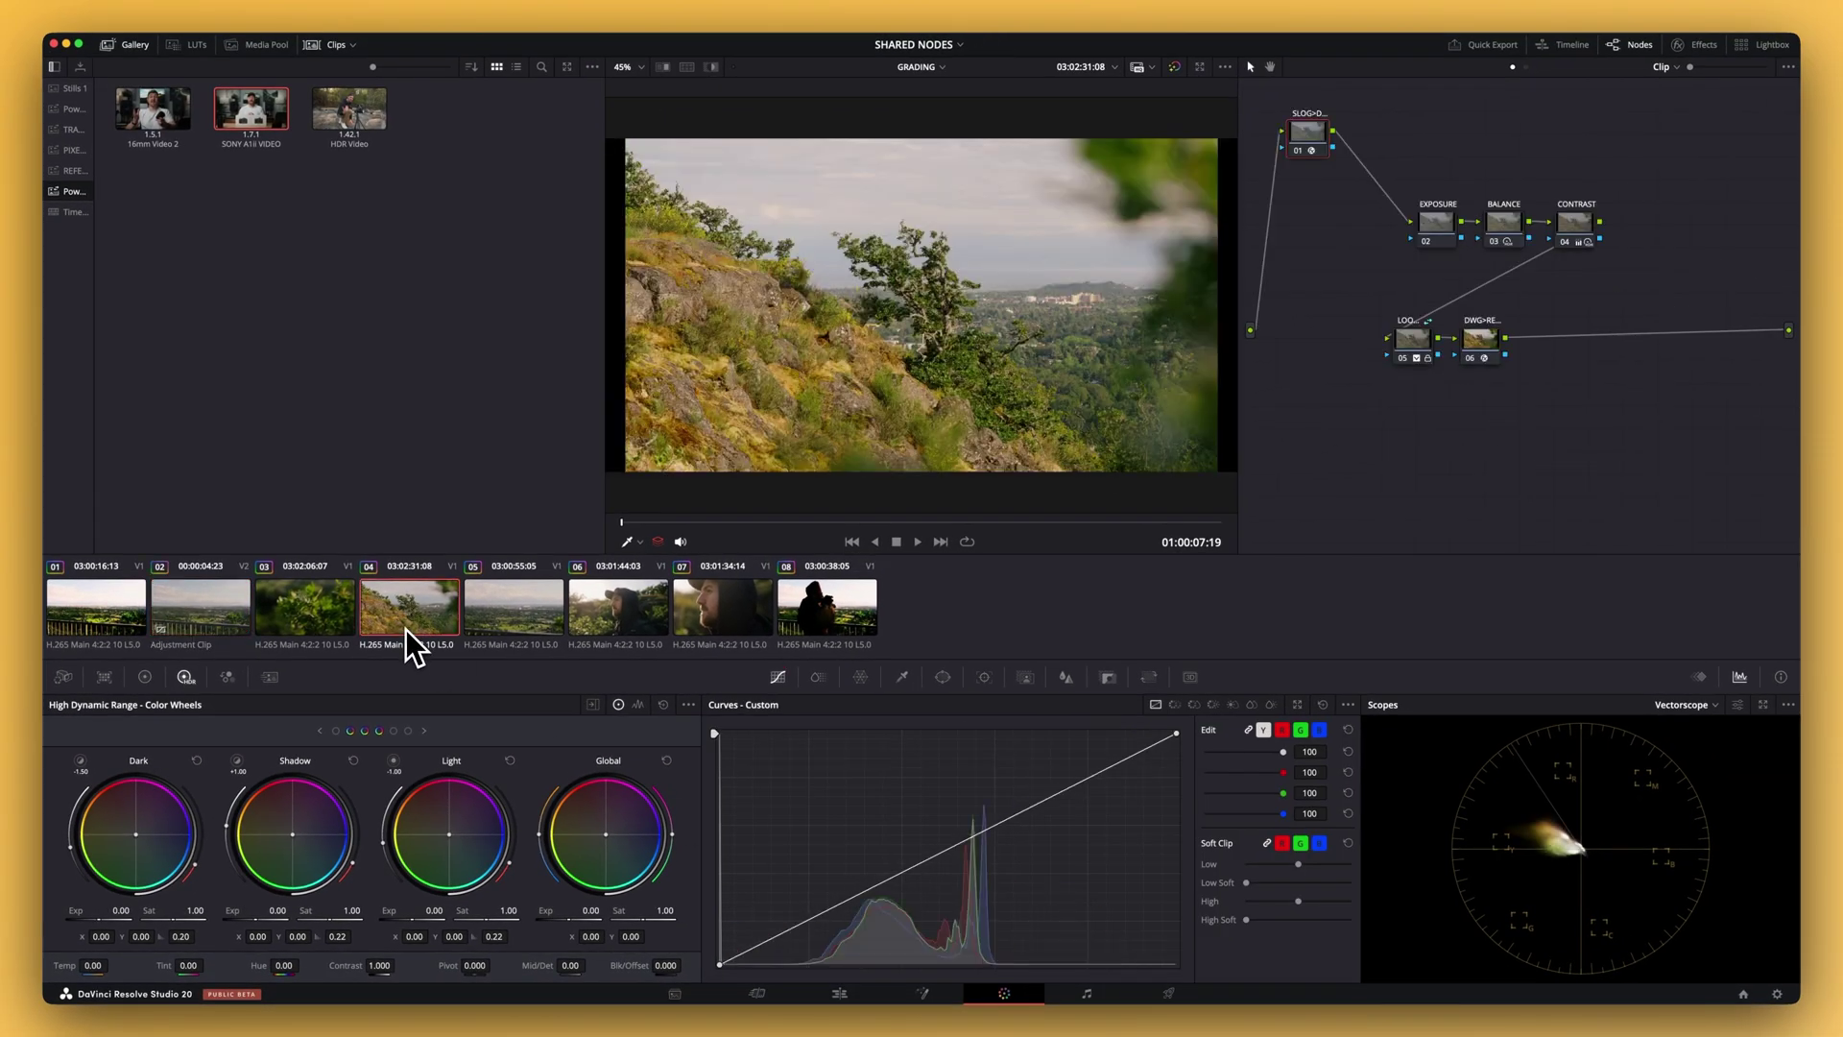
{"action": "left_click", "coordinate": [205, 636]}
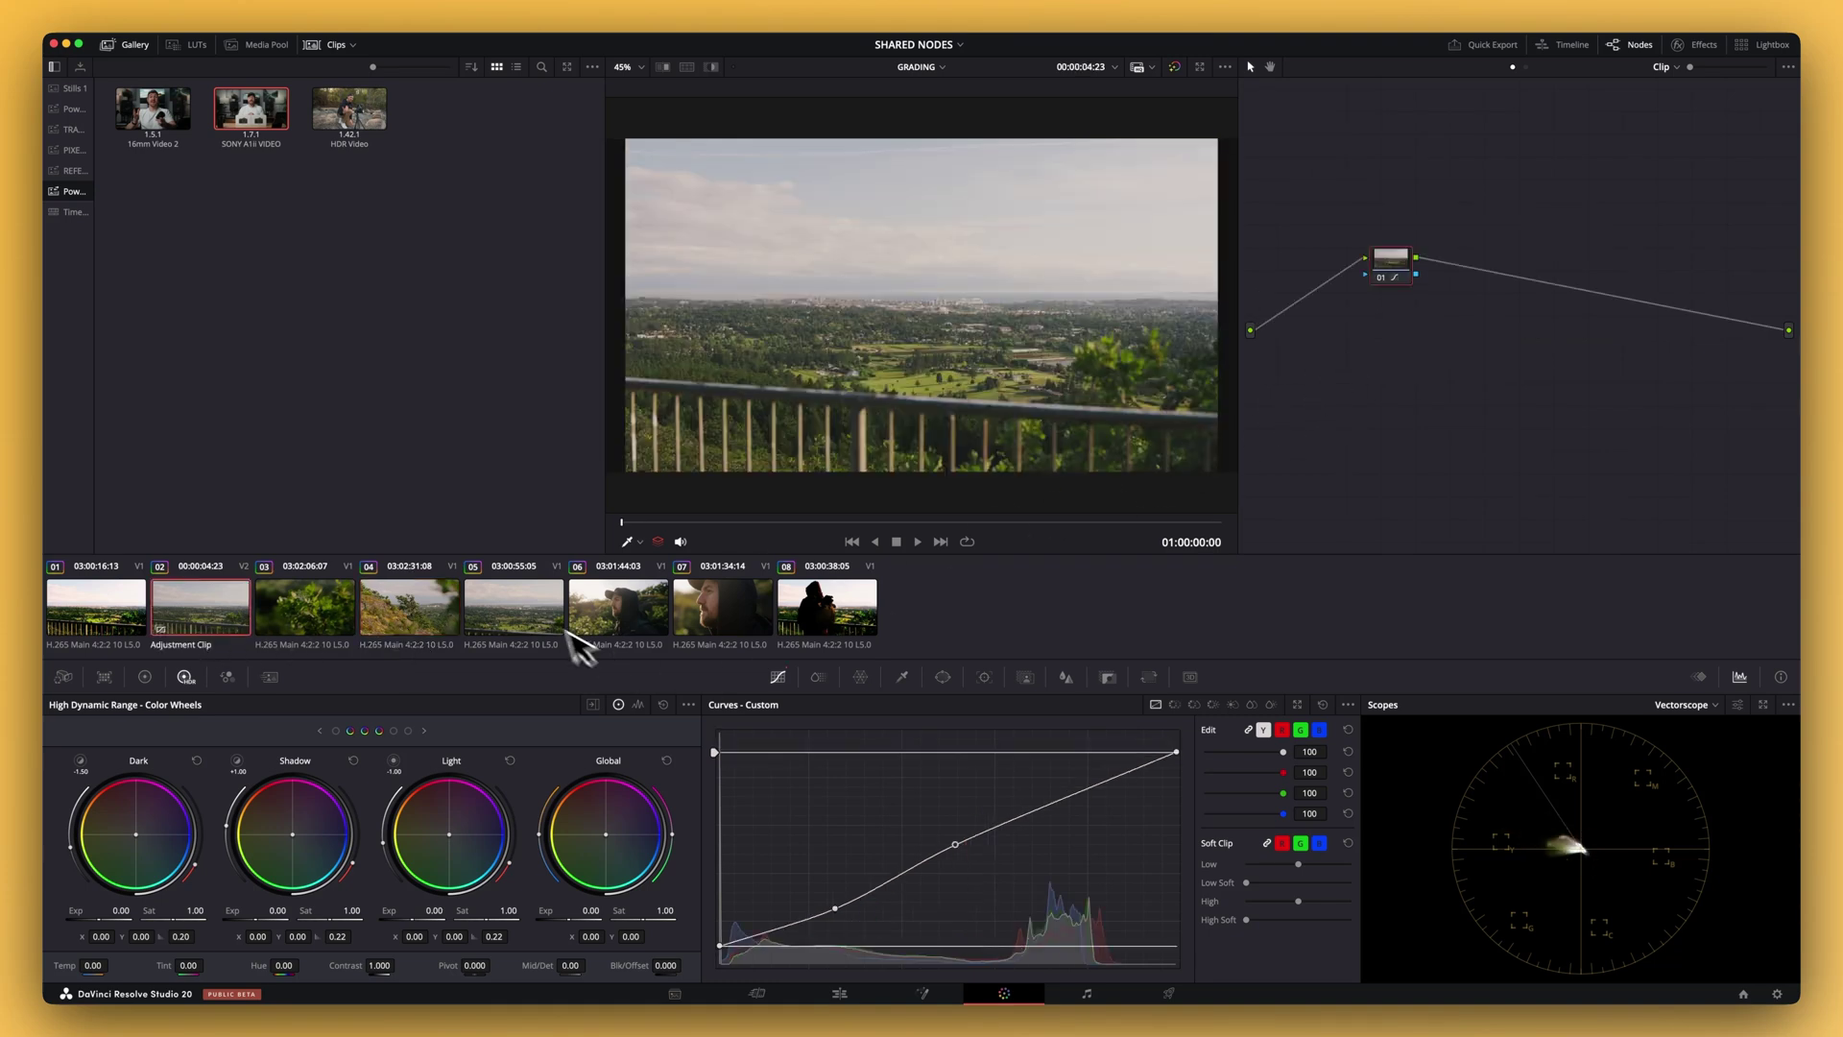
{"action": "left_click", "coordinate": [535, 615]}
{"action": "left_click", "coordinate": [647, 612]}
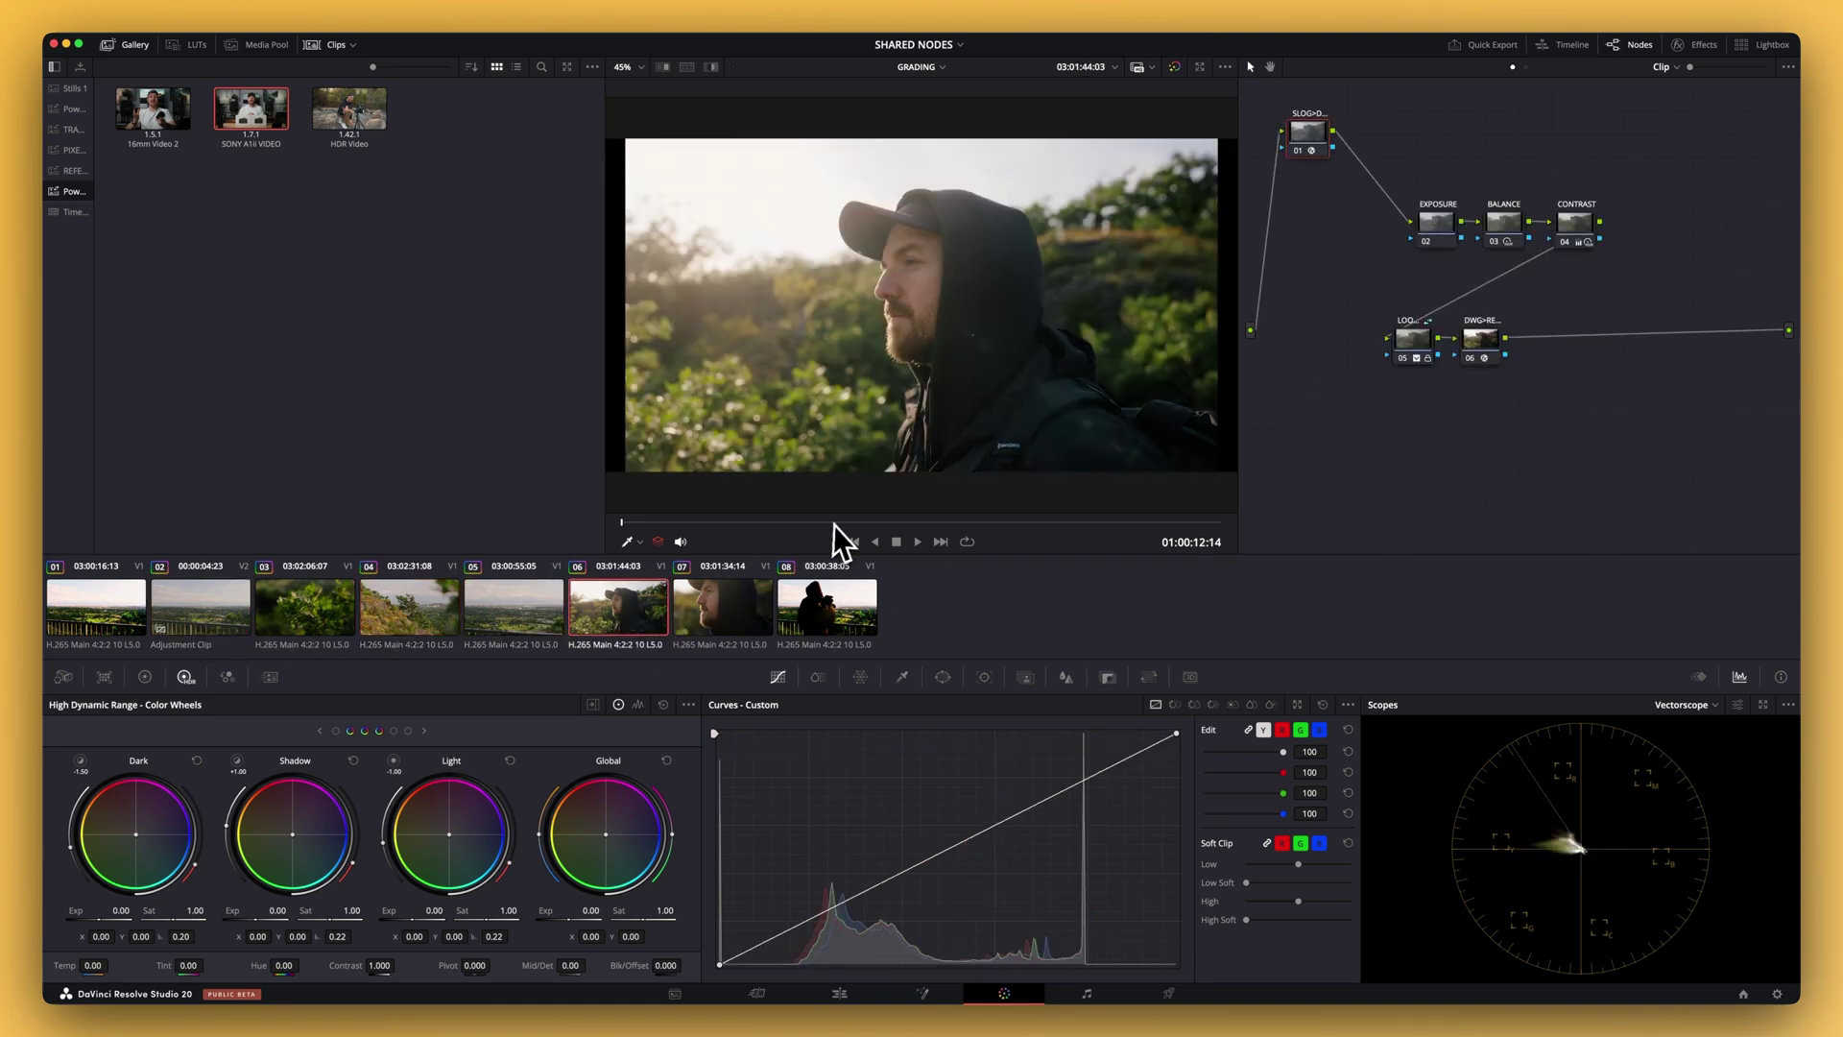
{"action": "left_click", "coordinate": [192, 599]}
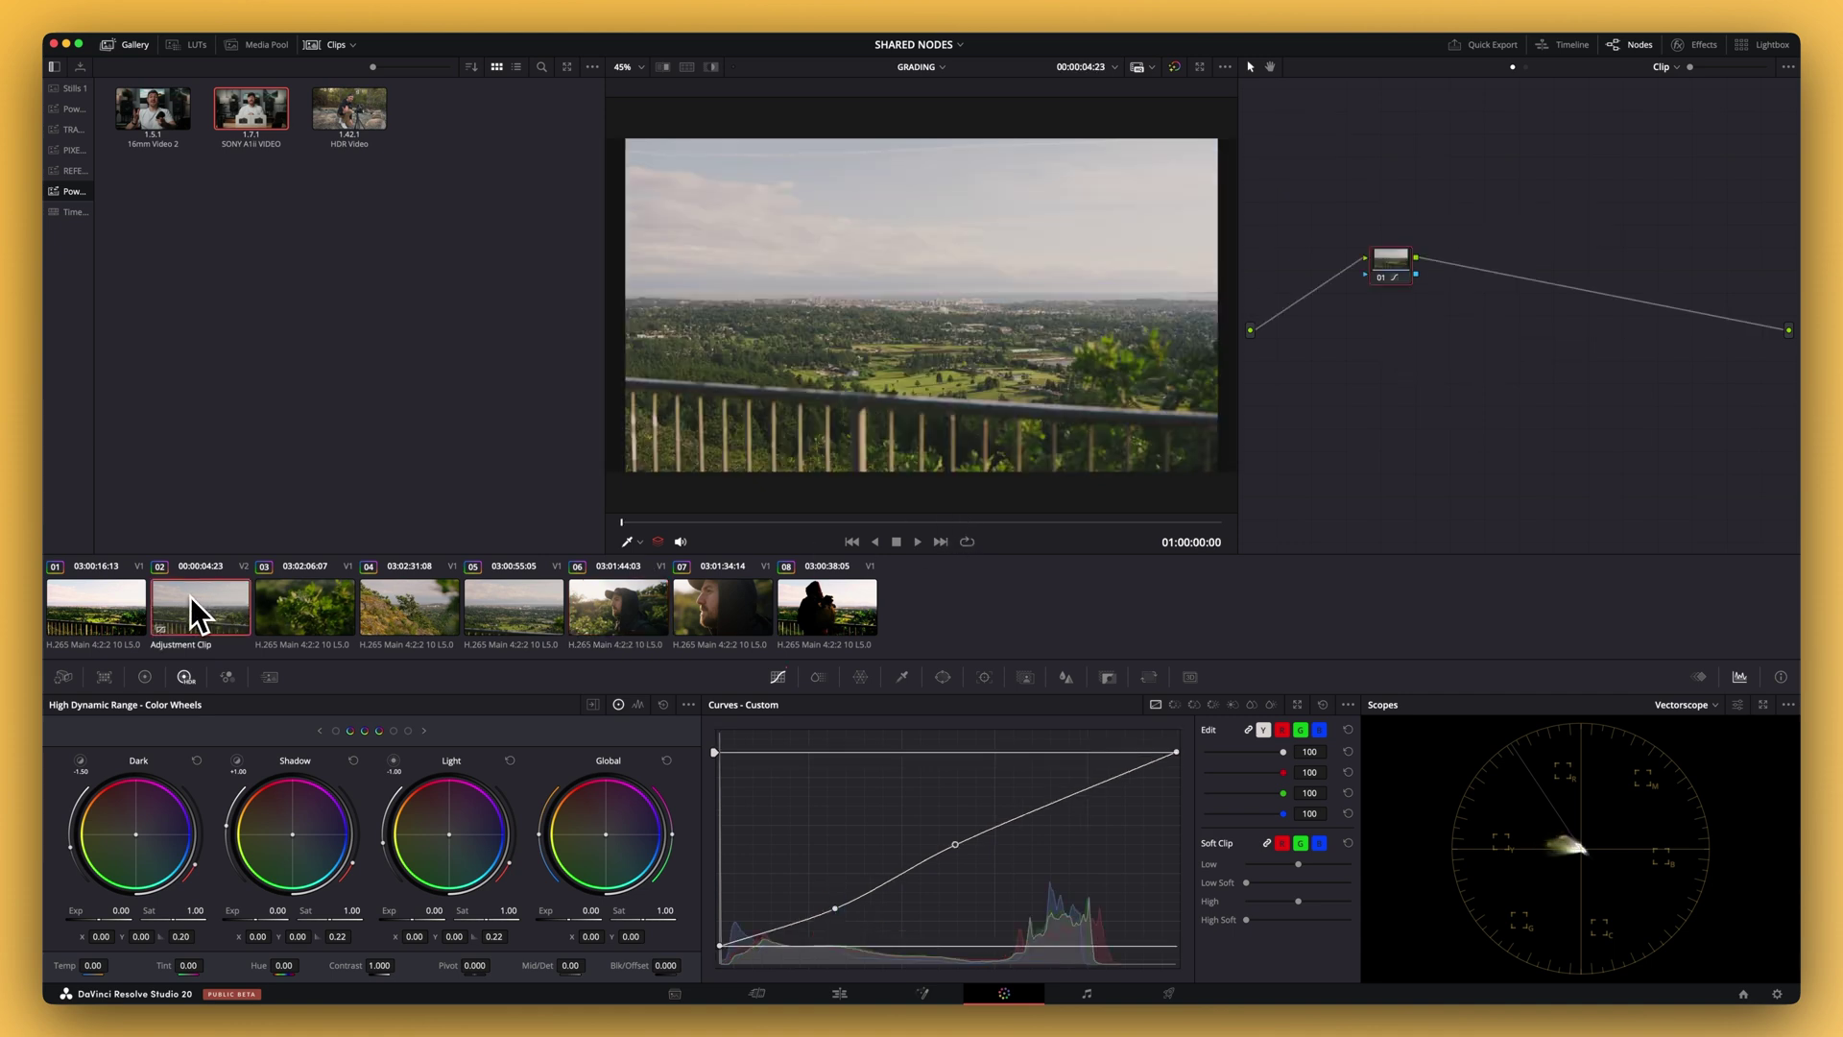
{"action": "left_click_drag", "start_coordinate": [624, 537], "coordinate": [1069, 534]}
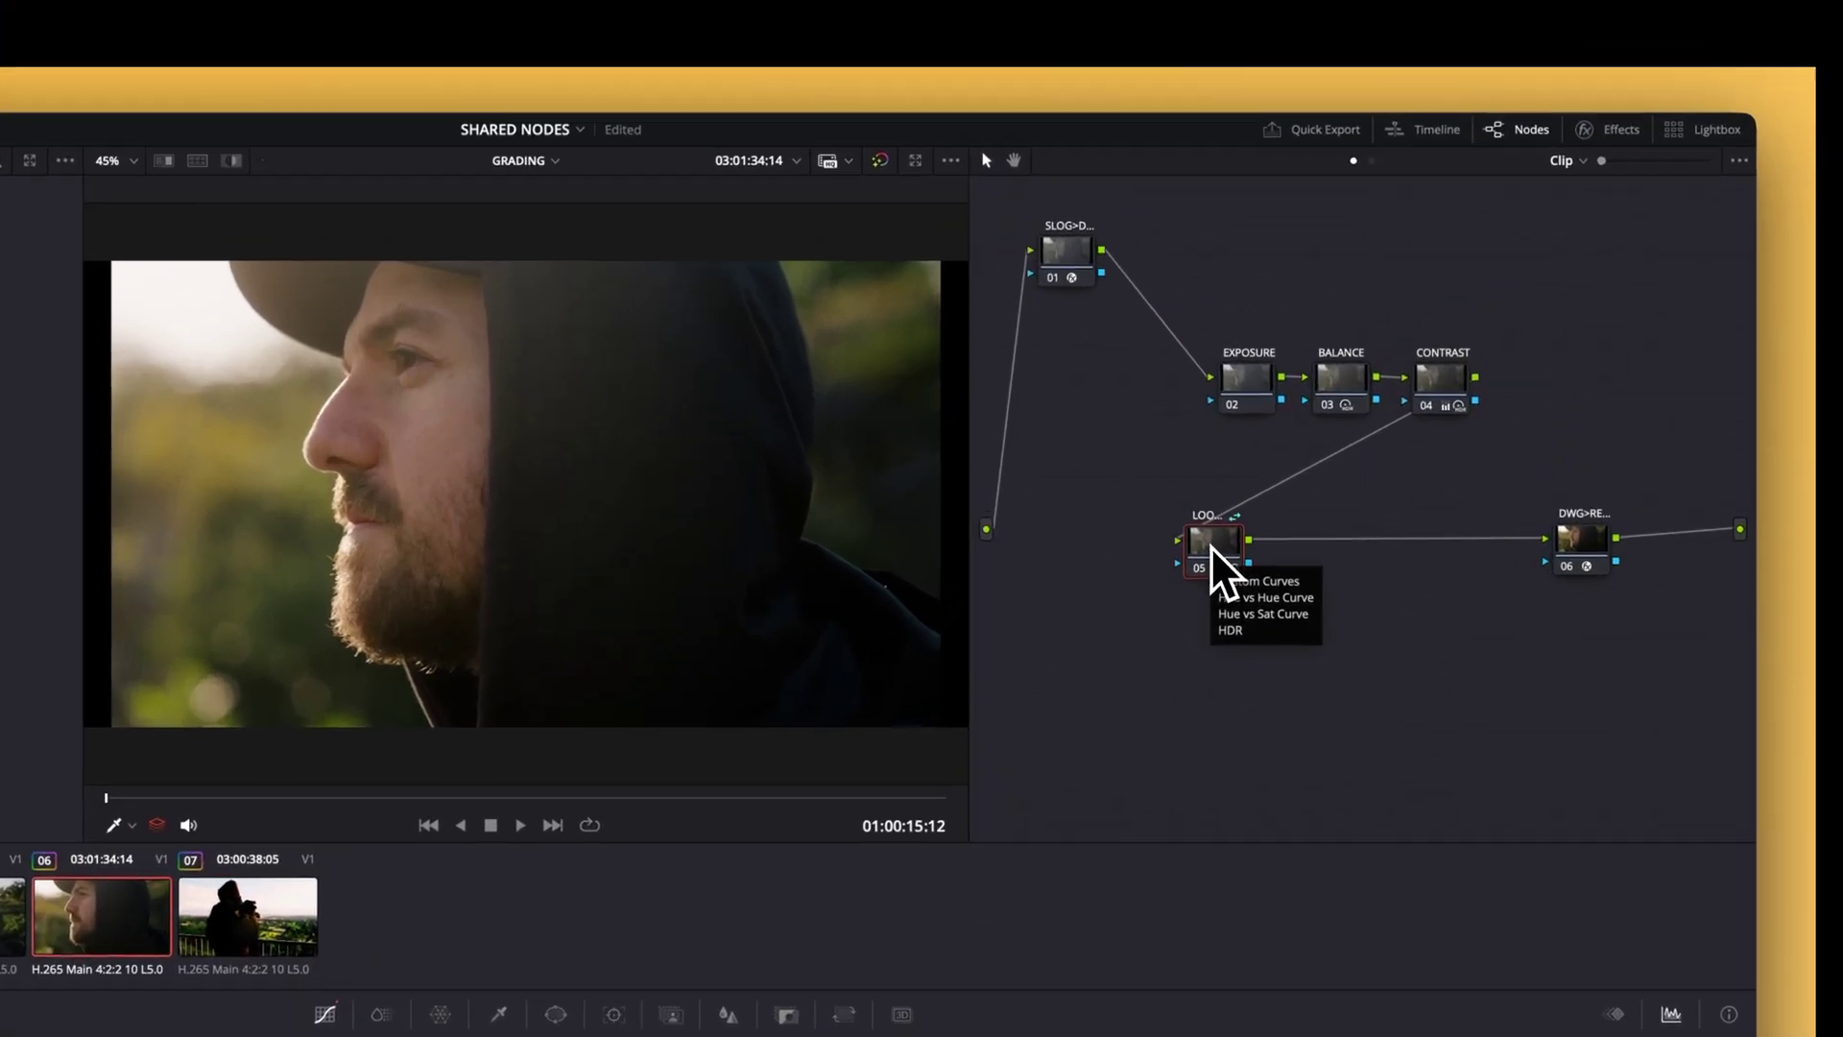
Add a serial node labelled LOOK 2 after LOOK 1 with lifted blacks on its custom curve, and save it as a shared node.
{"action": "key", "text": "alt+s"}
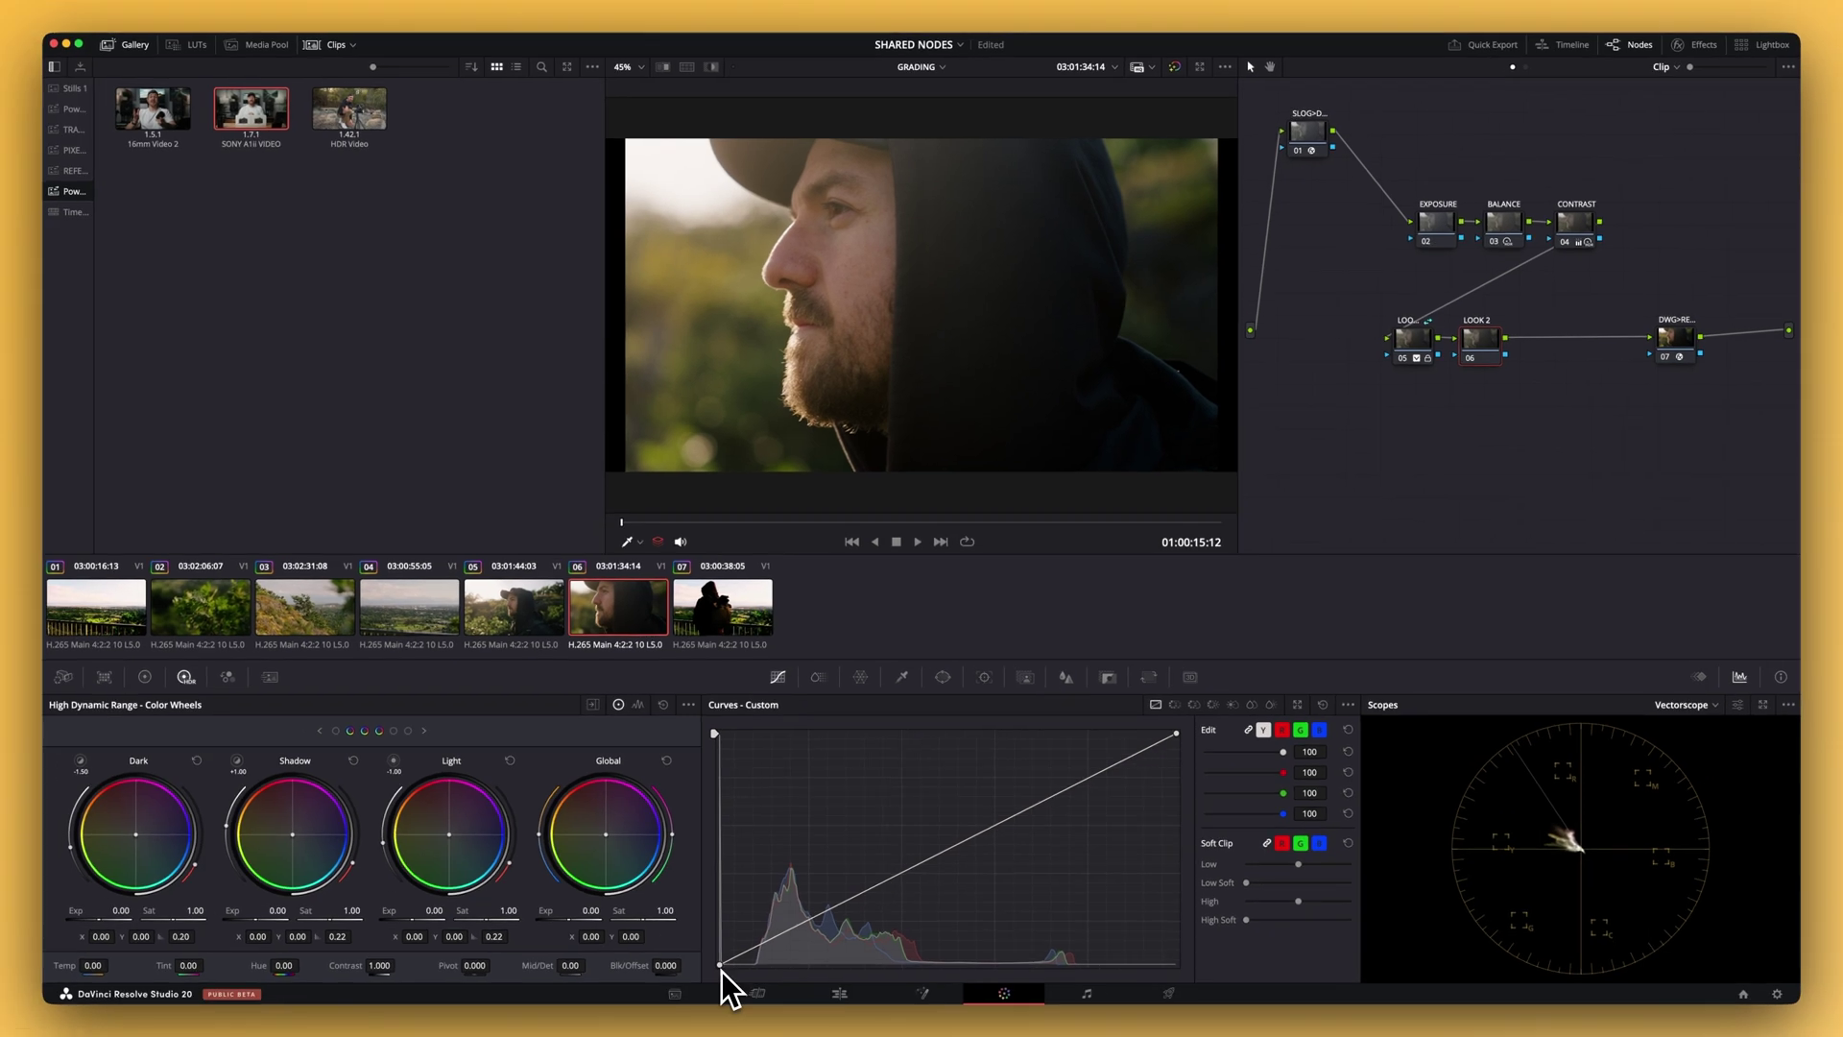
{"action": "left_click_drag", "start_coordinate": [720, 974], "coordinate": [719, 940]}
{"action": "left_click", "coordinate": [837, 910]}
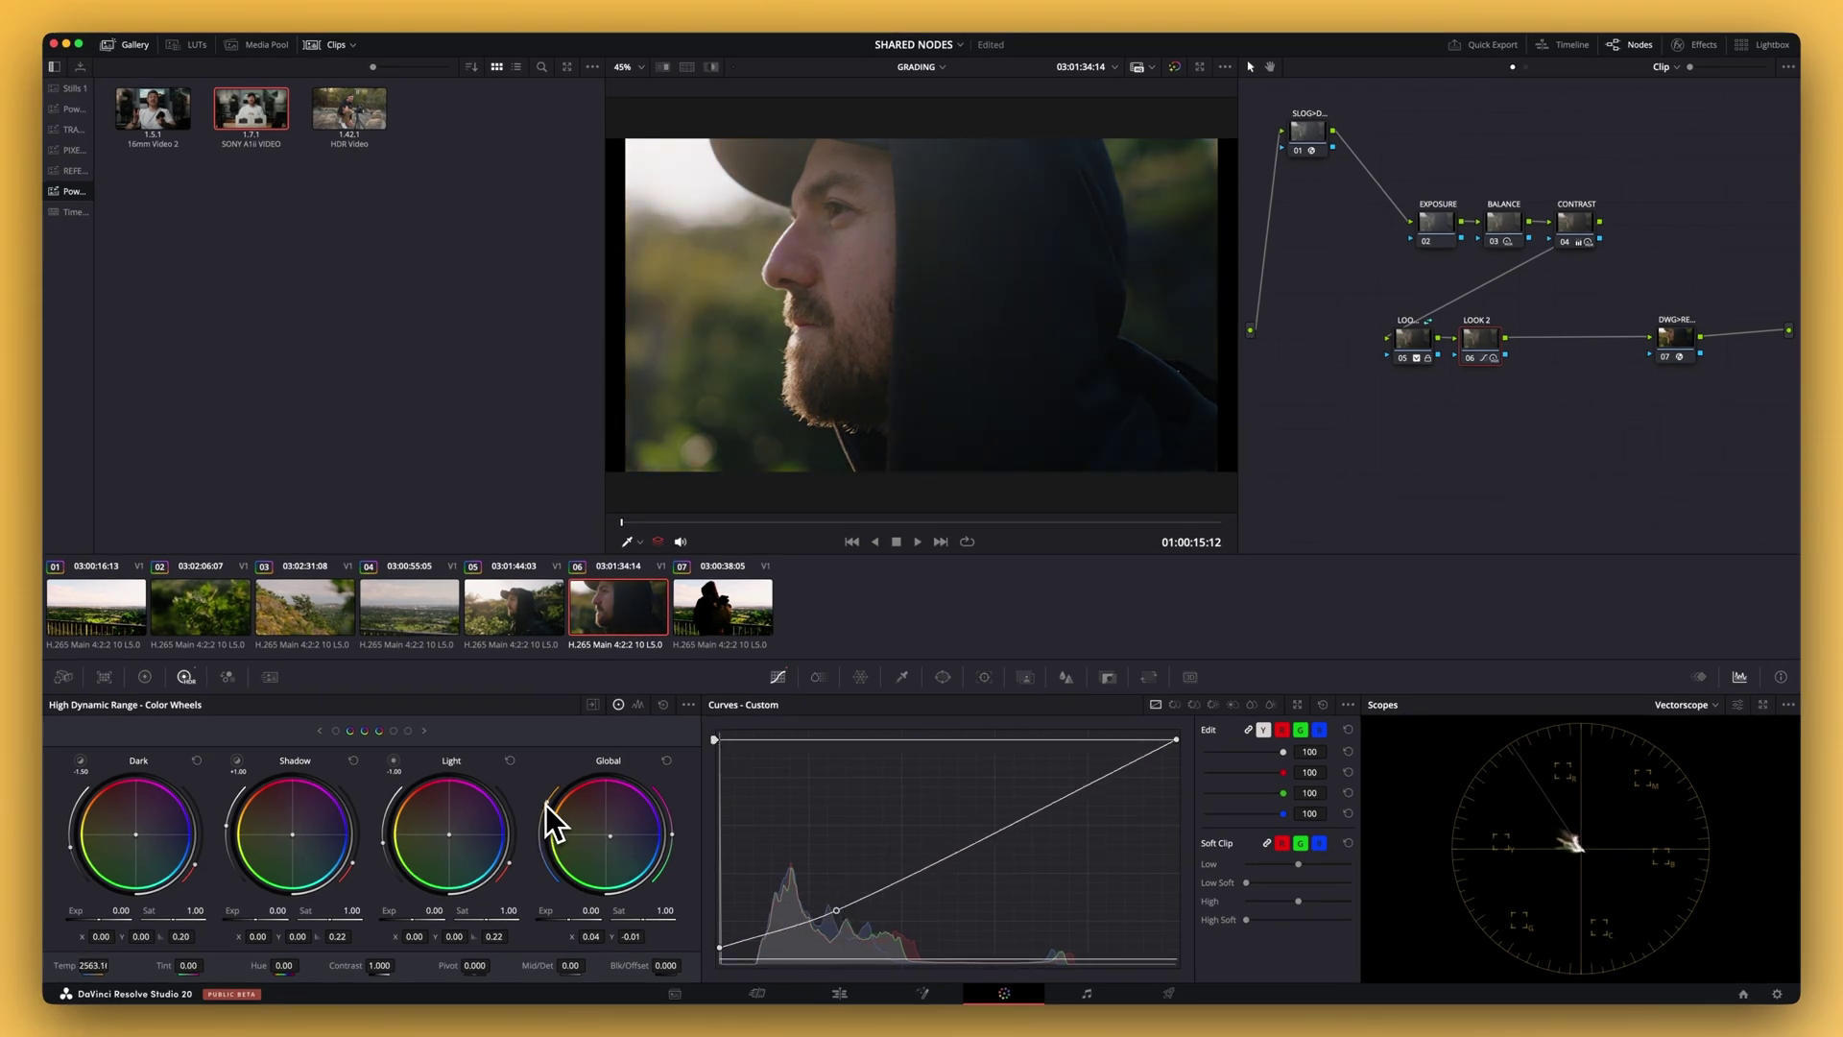
{"action": "right_click", "coordinate": [1482, 337]}
{"action": "left_click", "coordinate": [1531, 422]}
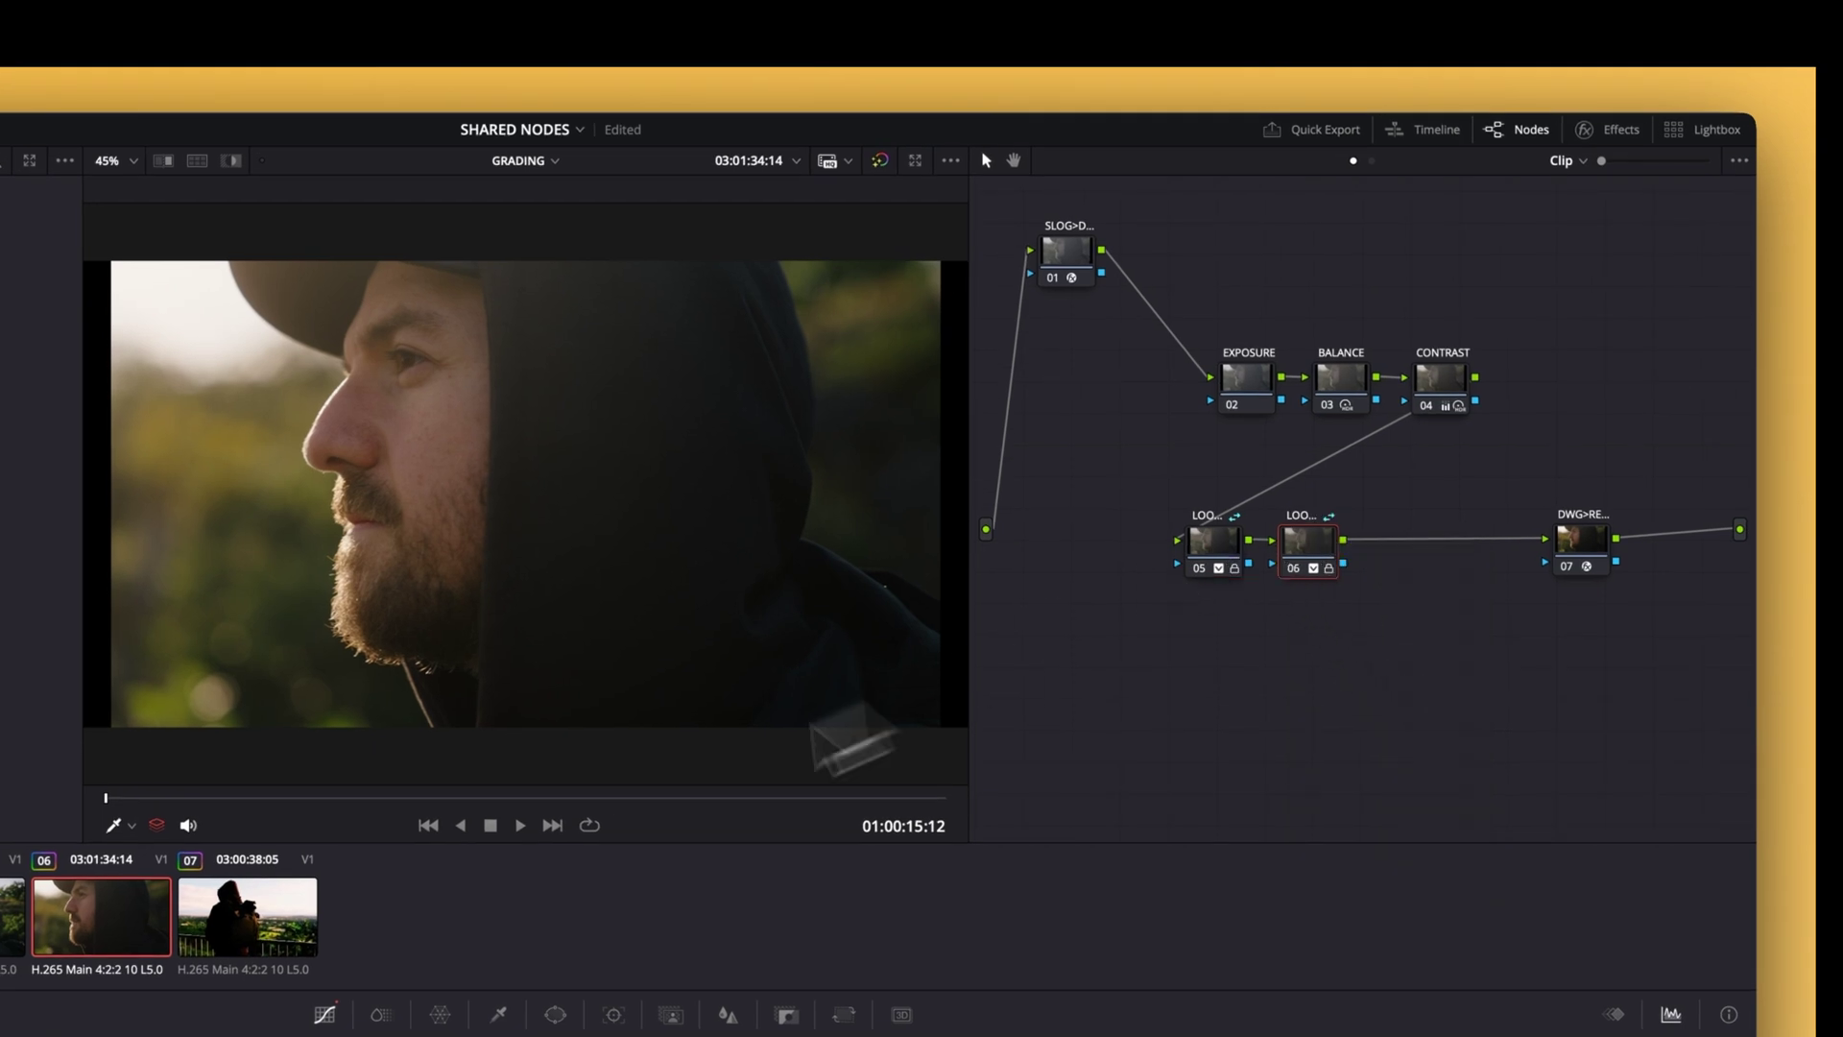
On clip 07, make room before the DWG>REC709 node and add the LOOK 2 shared node after LOOK 1.
{"action": "left_click", "coordinate": [254, 936]}
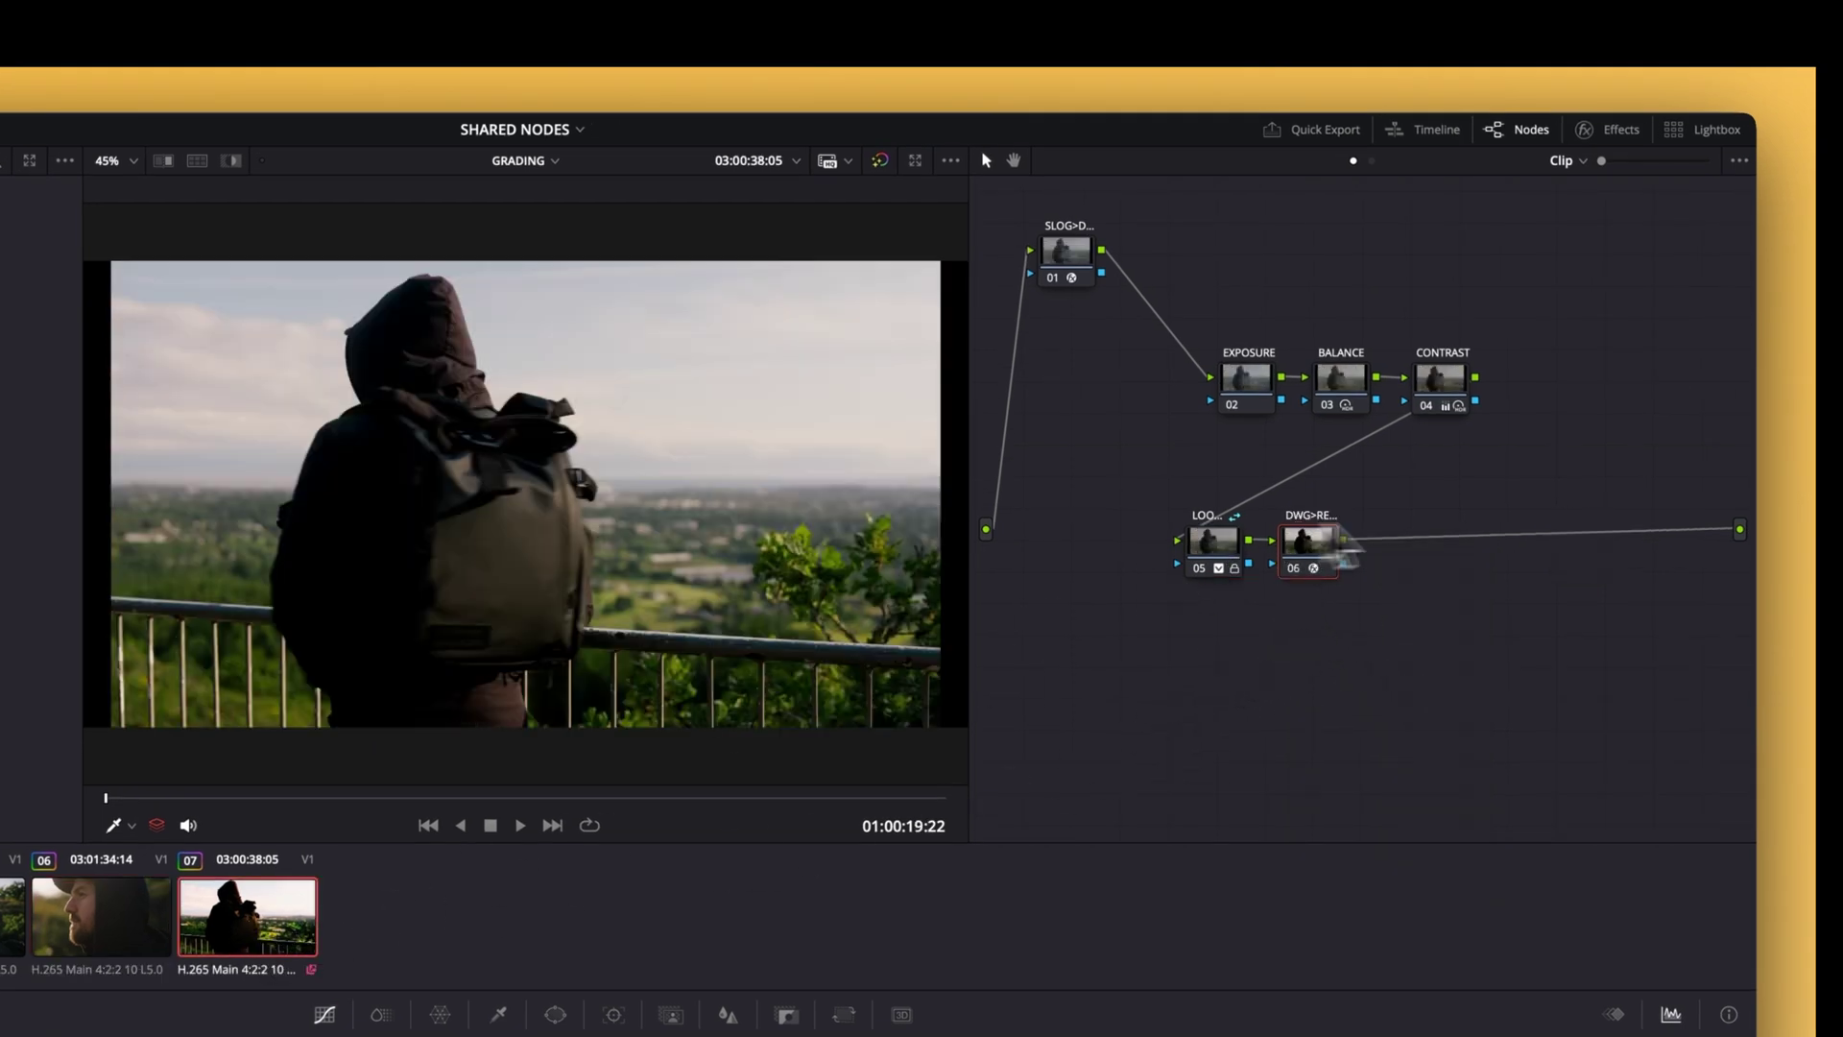
{"action": "left_click_drag", "start_coordinate": [1344, 538], "coordinate": [1613, 523]}
{"action": "right_click", "coordinate": [1217, 532]}
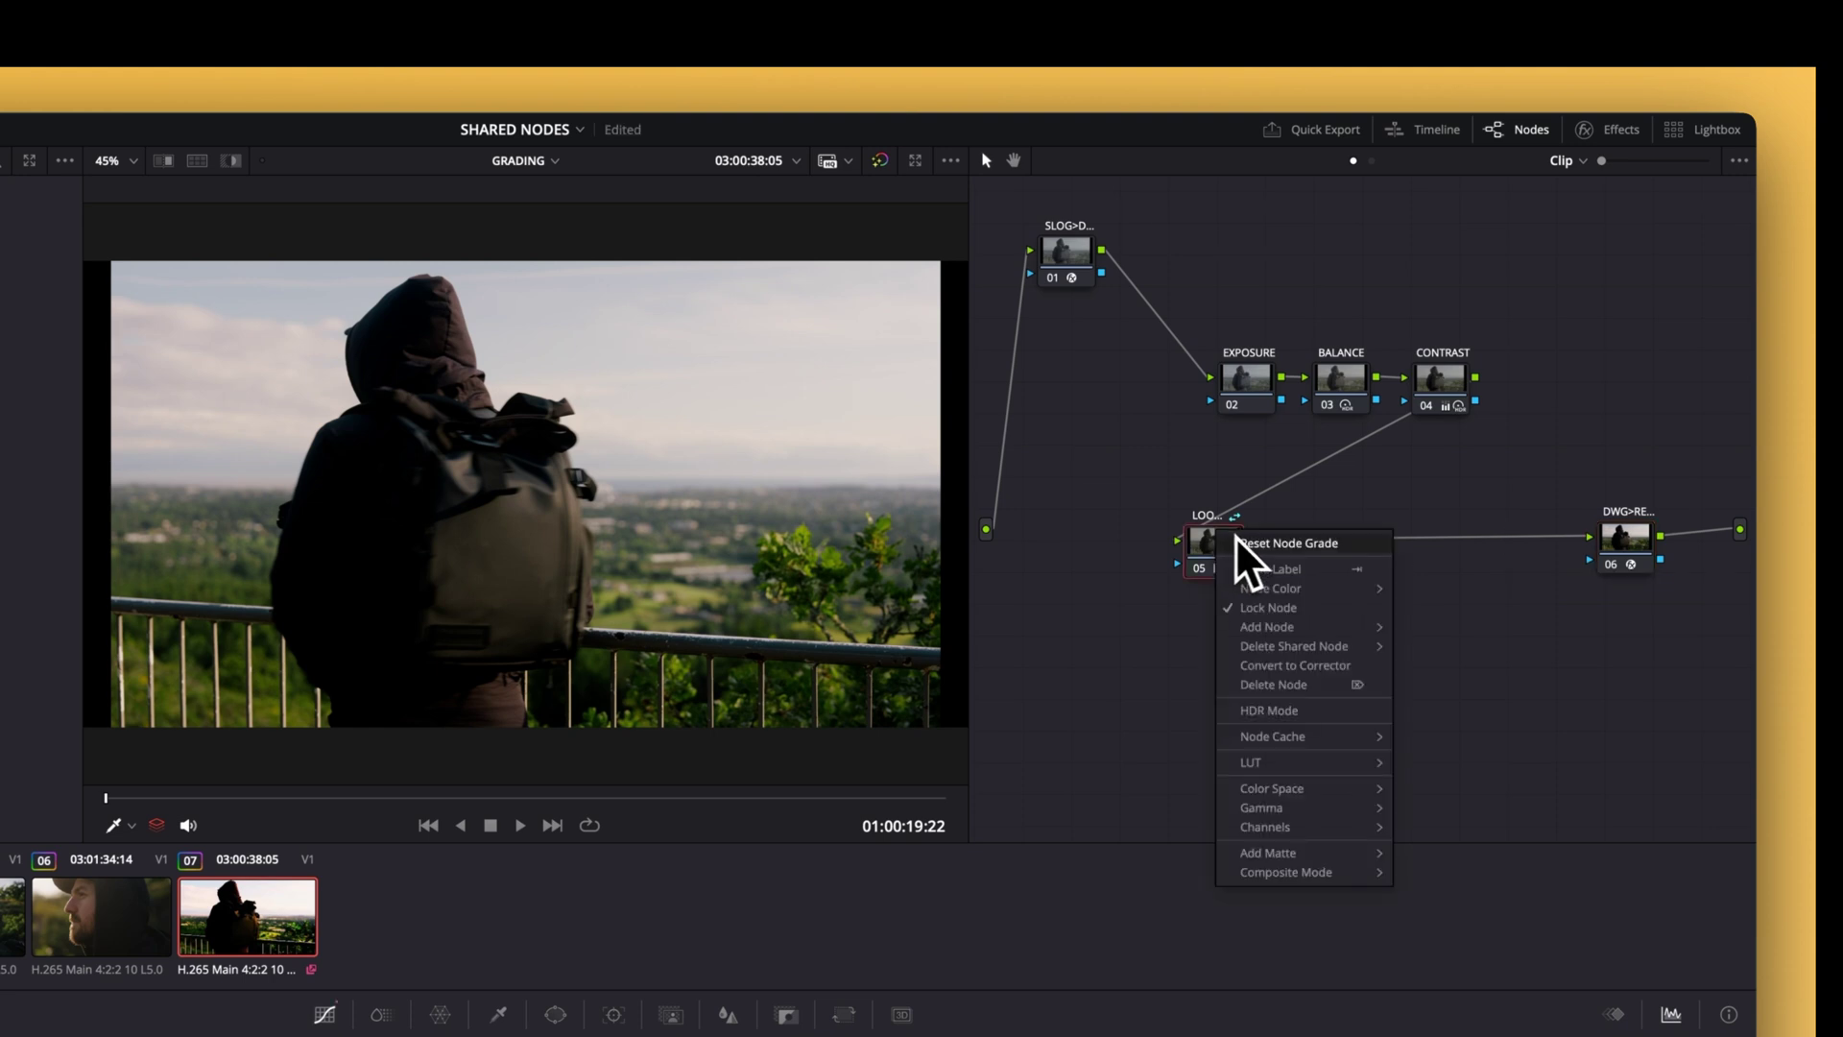
{"action": "mouse_move", "coordinate": [1288, 625]}
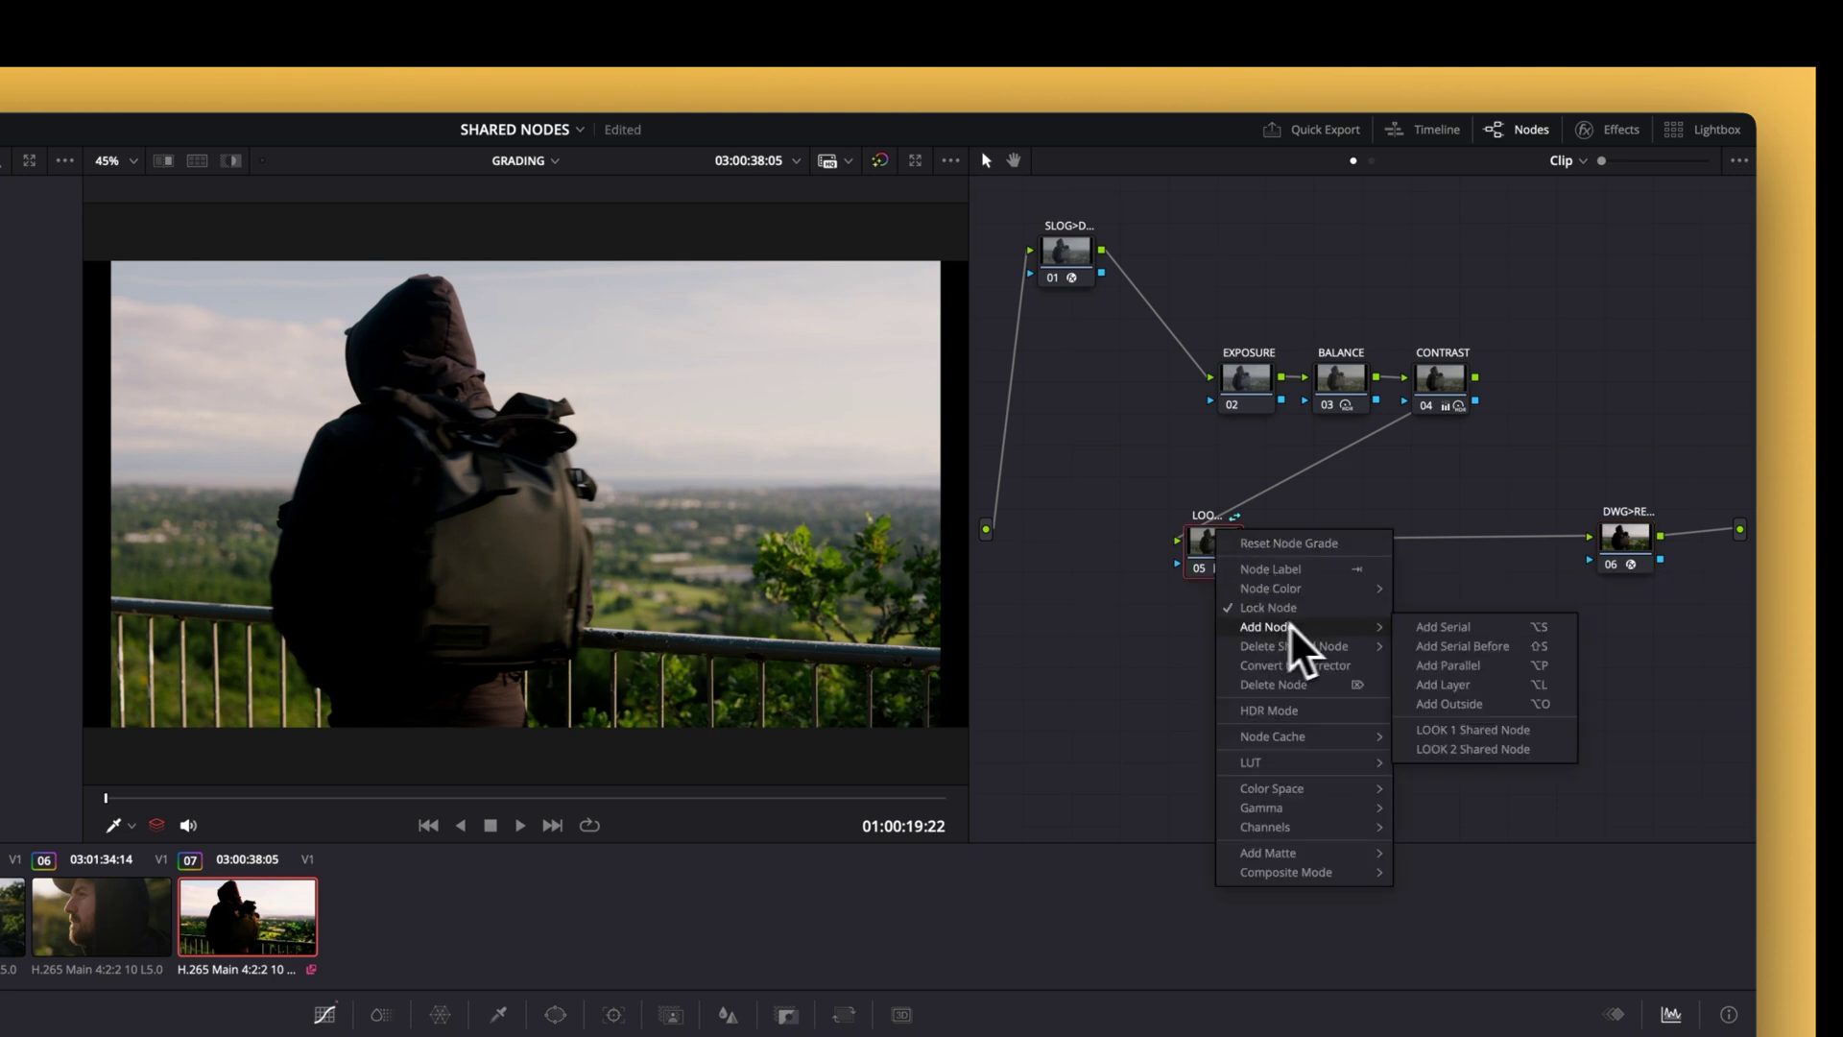
{"action": "left_click", "coordinate": [1457, 751]}
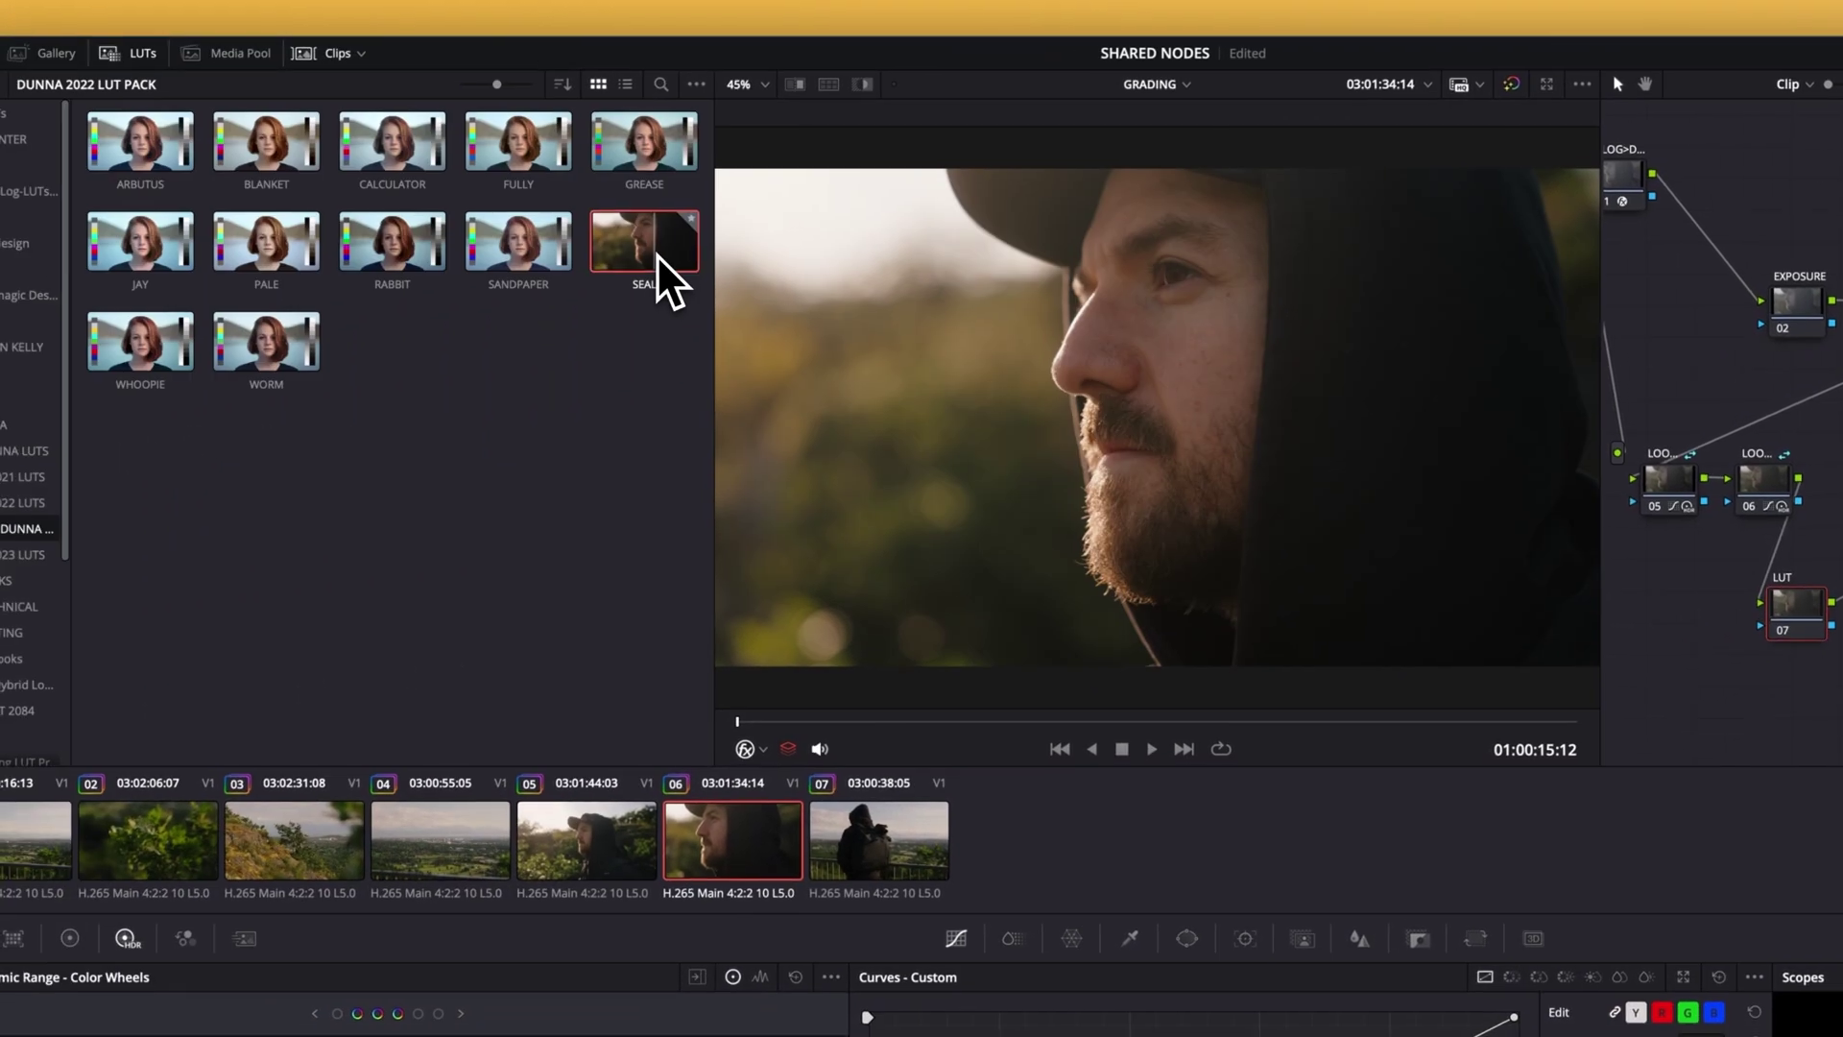
Apply the SEAL LUT to clip 06's LUT node and save that node as a shared node.
{"action": "left_click_drag", "start_coordinate": [213, 296], "coordinate": [1387, 666]}
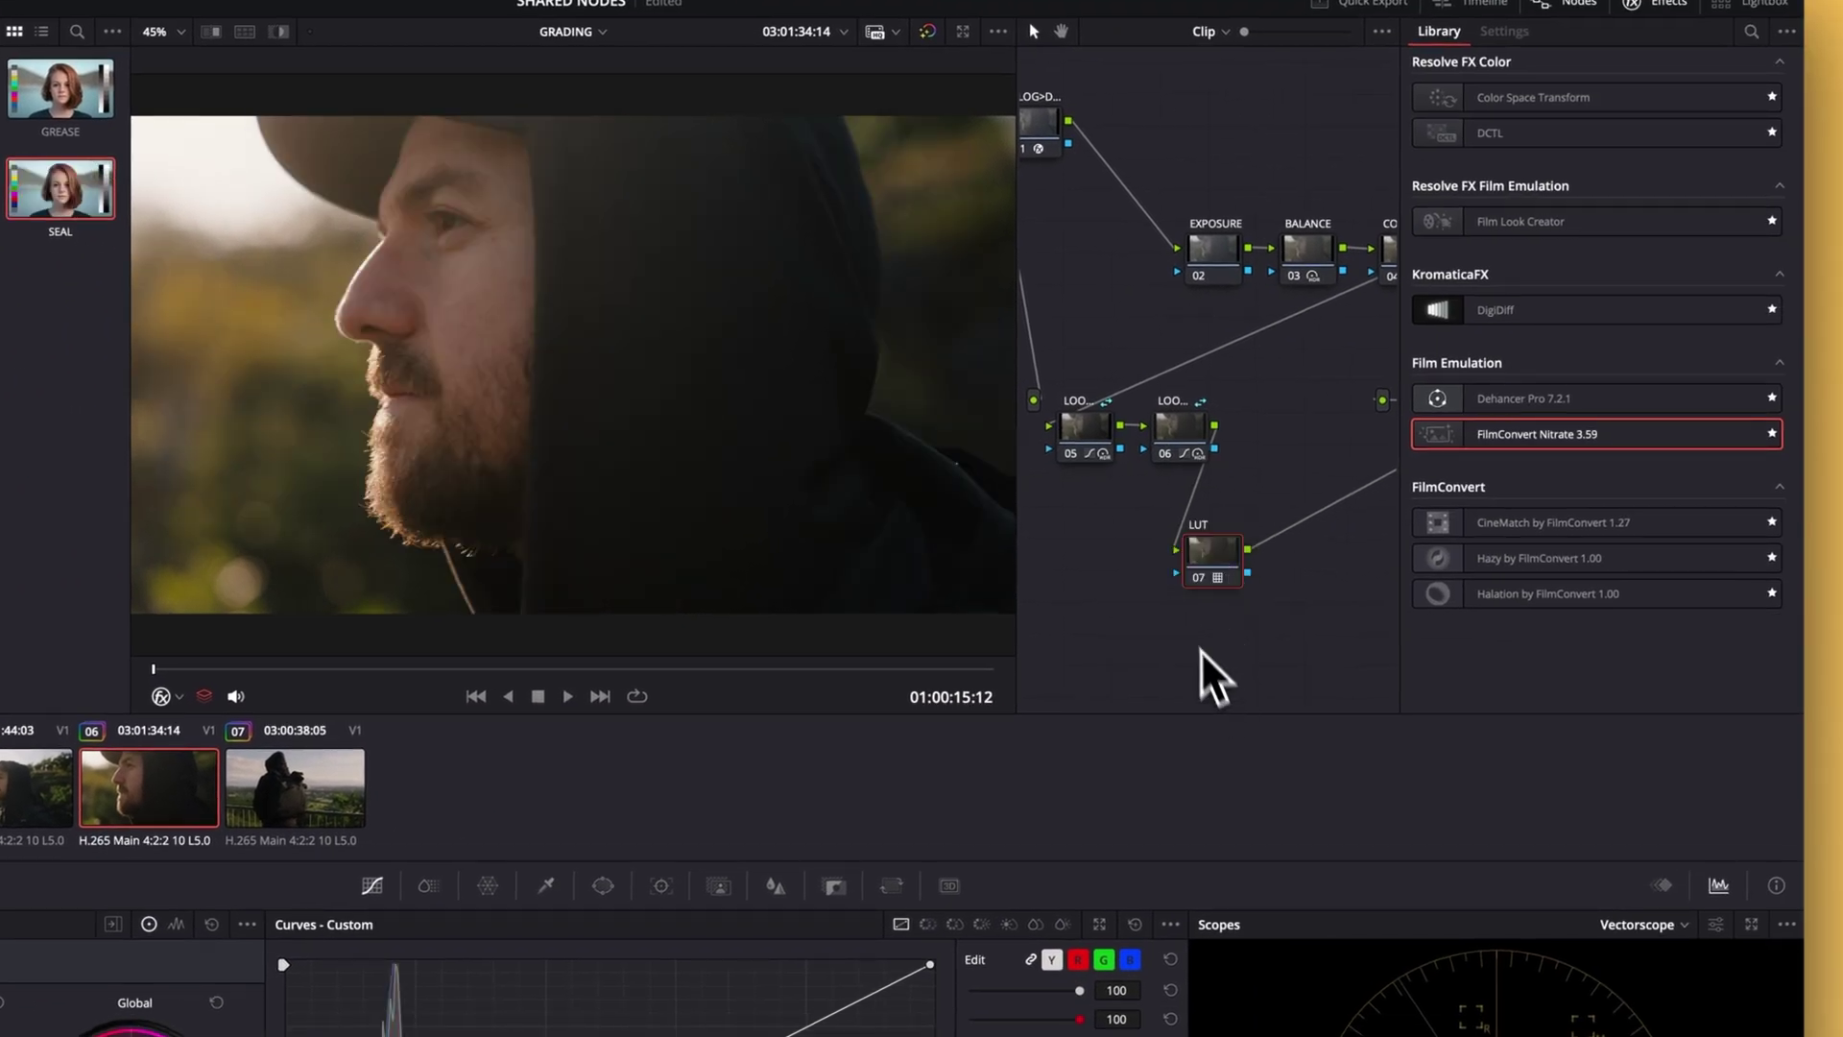
{"action": "right_click", "coordinate": [1261, 569]}
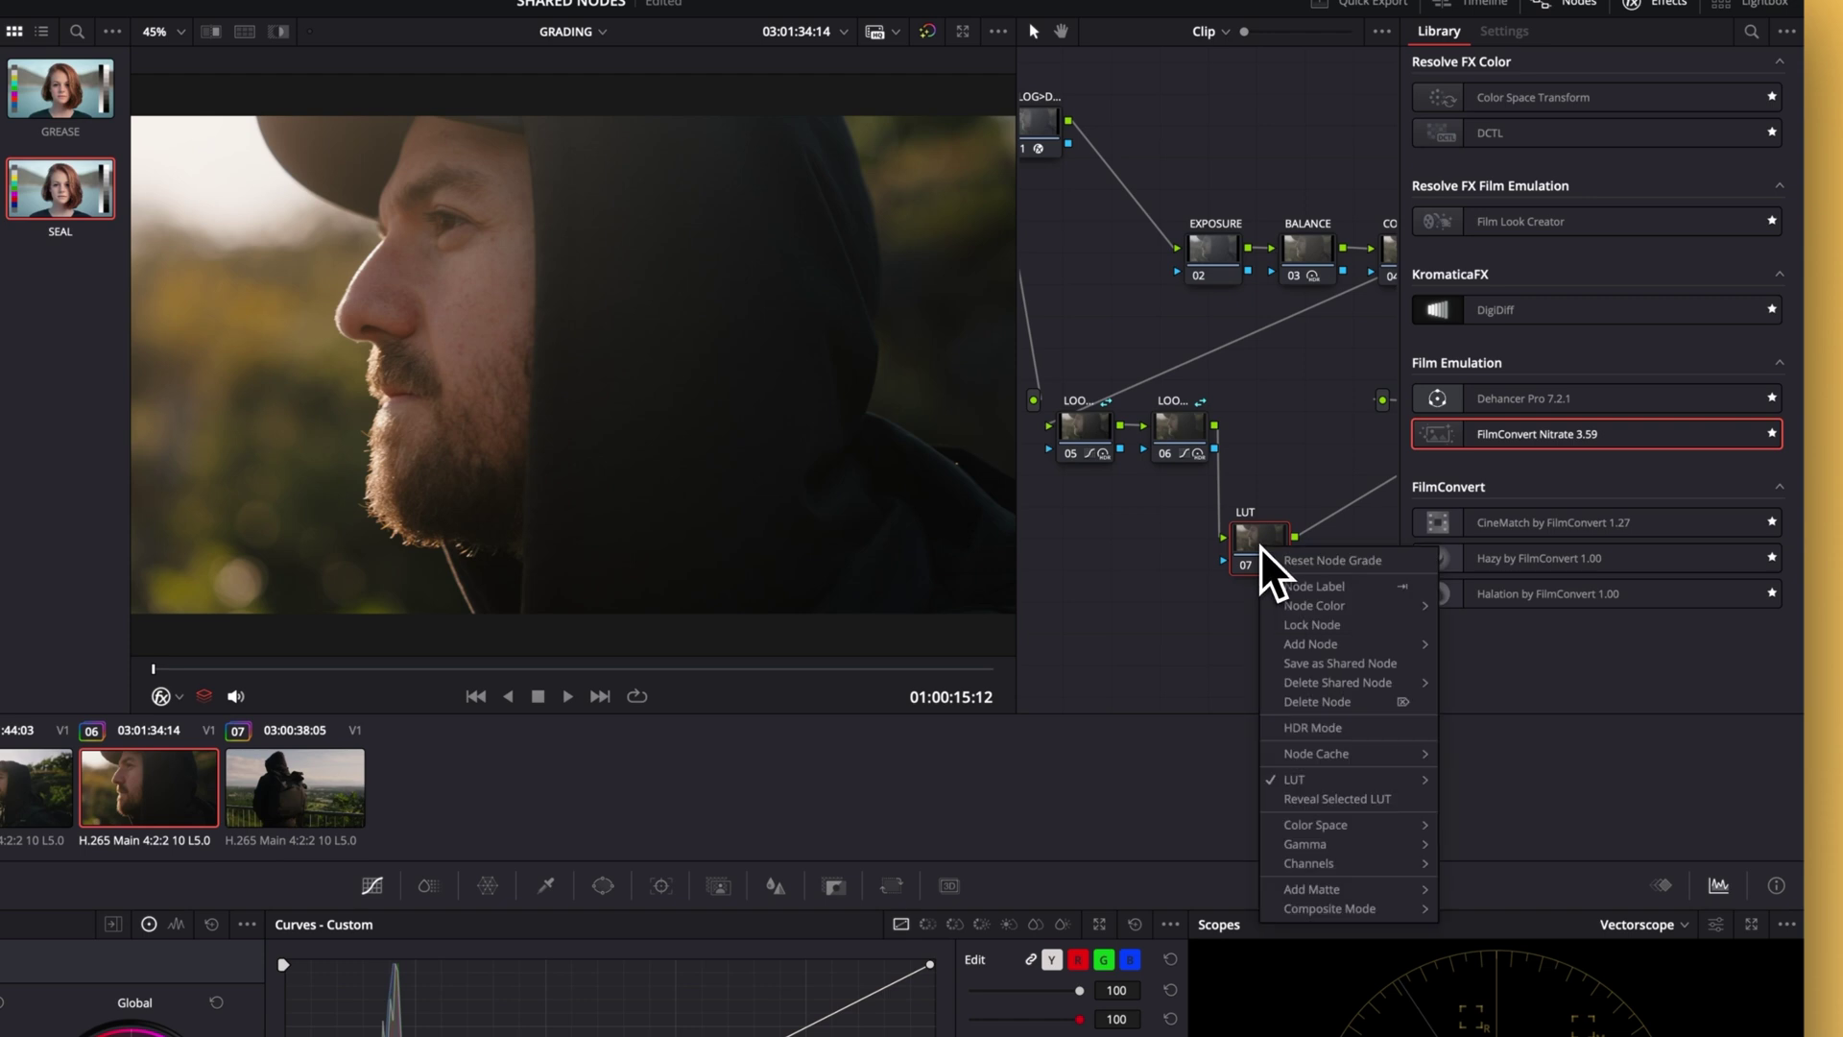
{"action": "left_click", "coordinate": [1336, 663]}
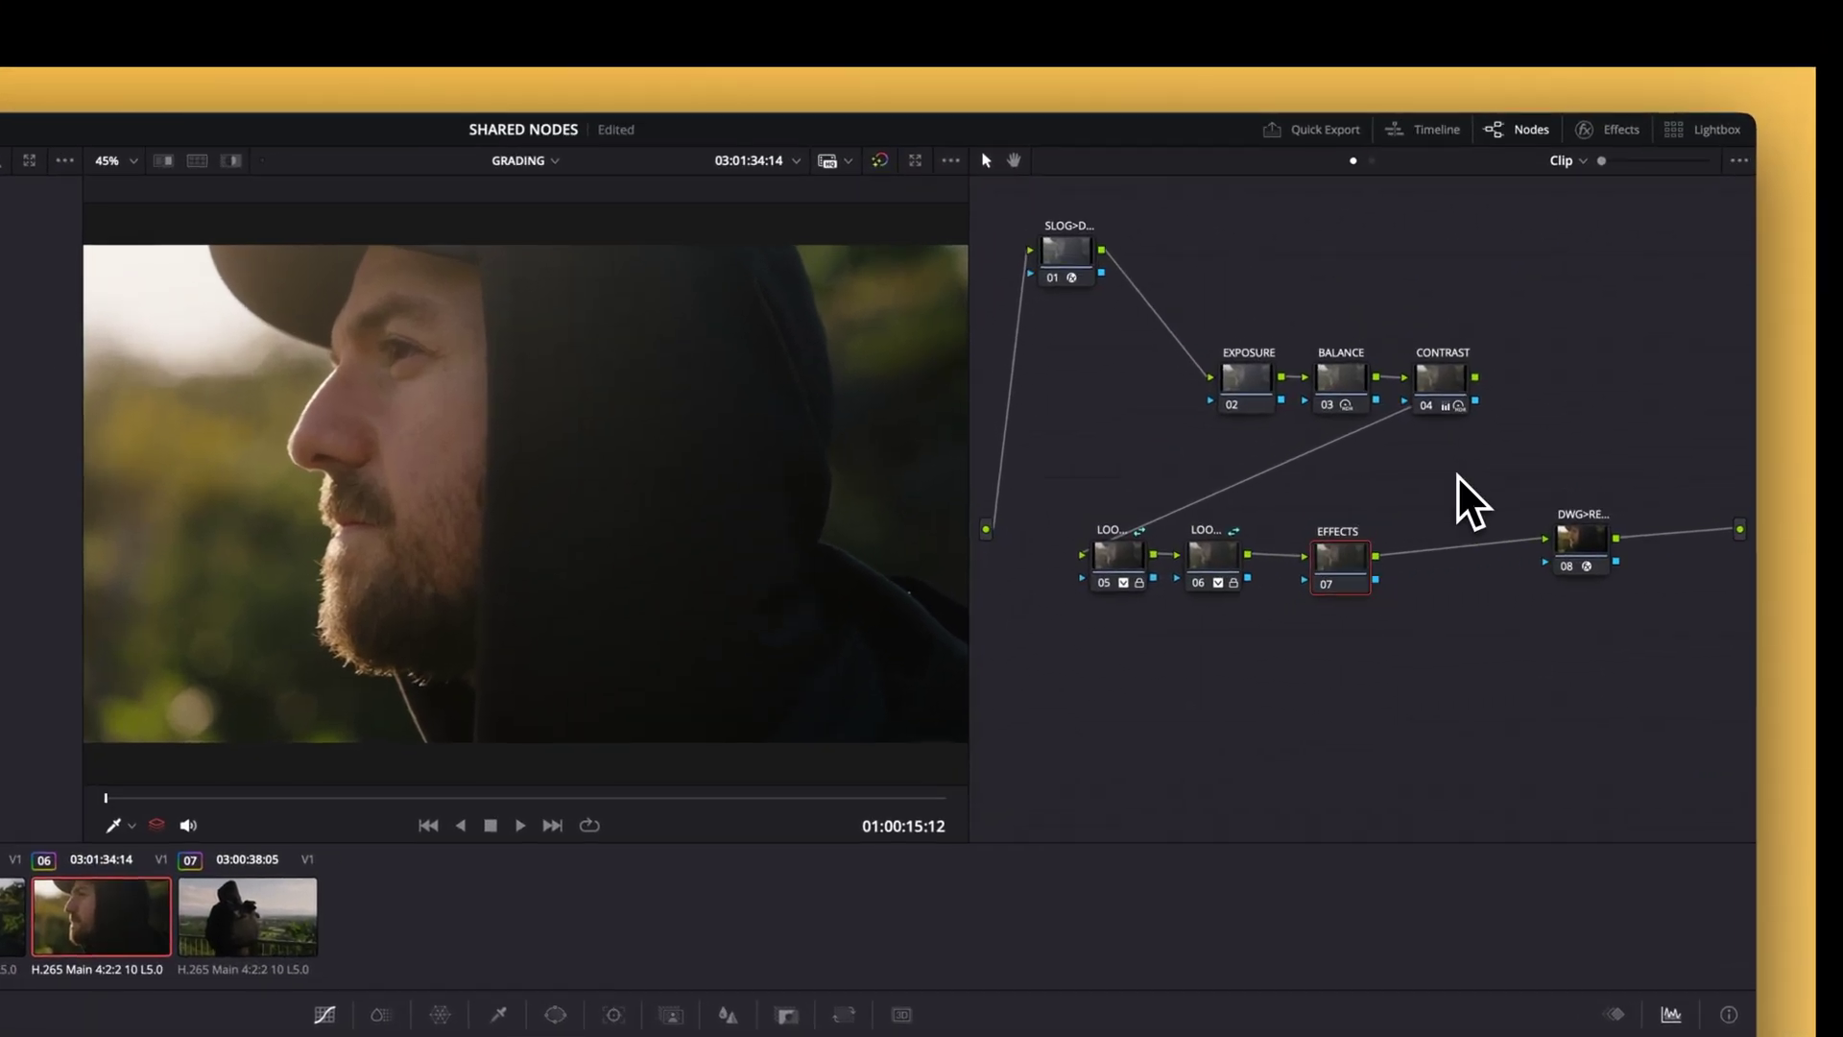
Apply Hazy by FilmConvert to clip 06's EFFECTS node, with manufacturer Blackmagic Design and input gamma DaVinci Intermediate.
{"action": "left_click", "coordinate": [1699, 48]}
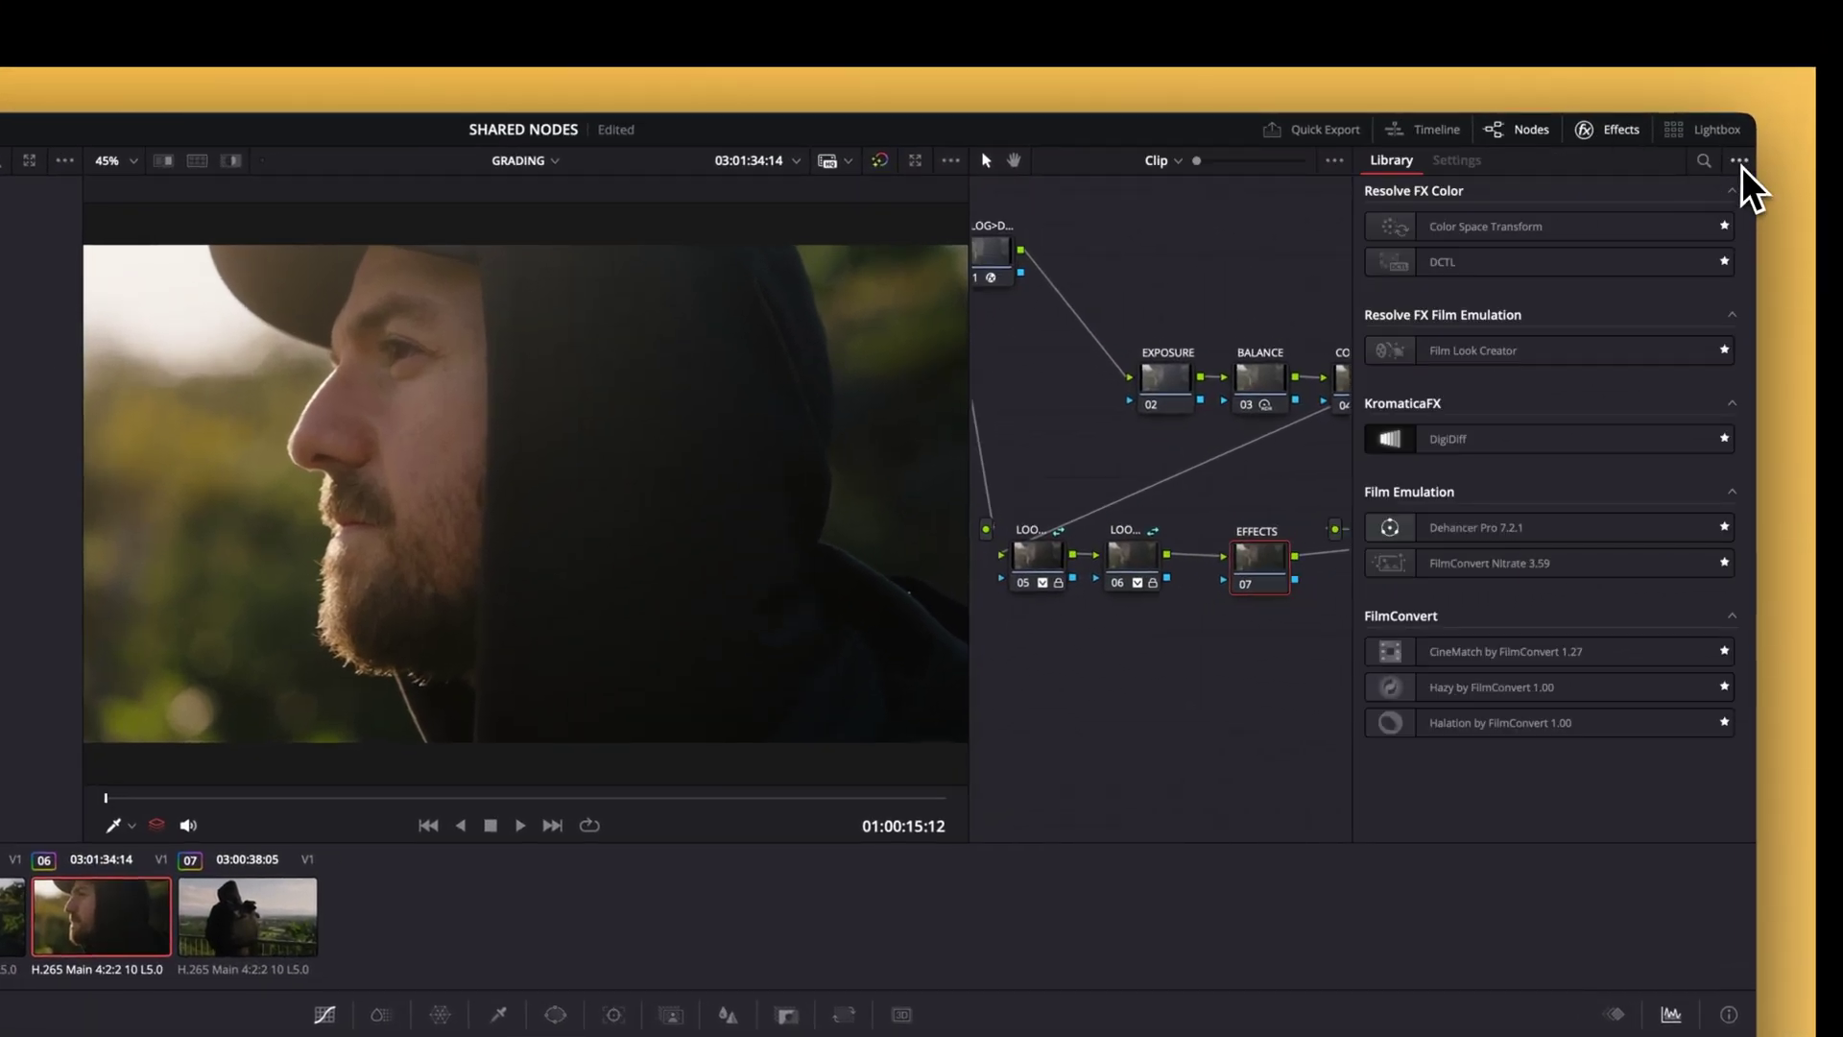
{"action": "left_click_drag", "start_coordinate": [1253, 565], "coordinate": [1256, 561]}
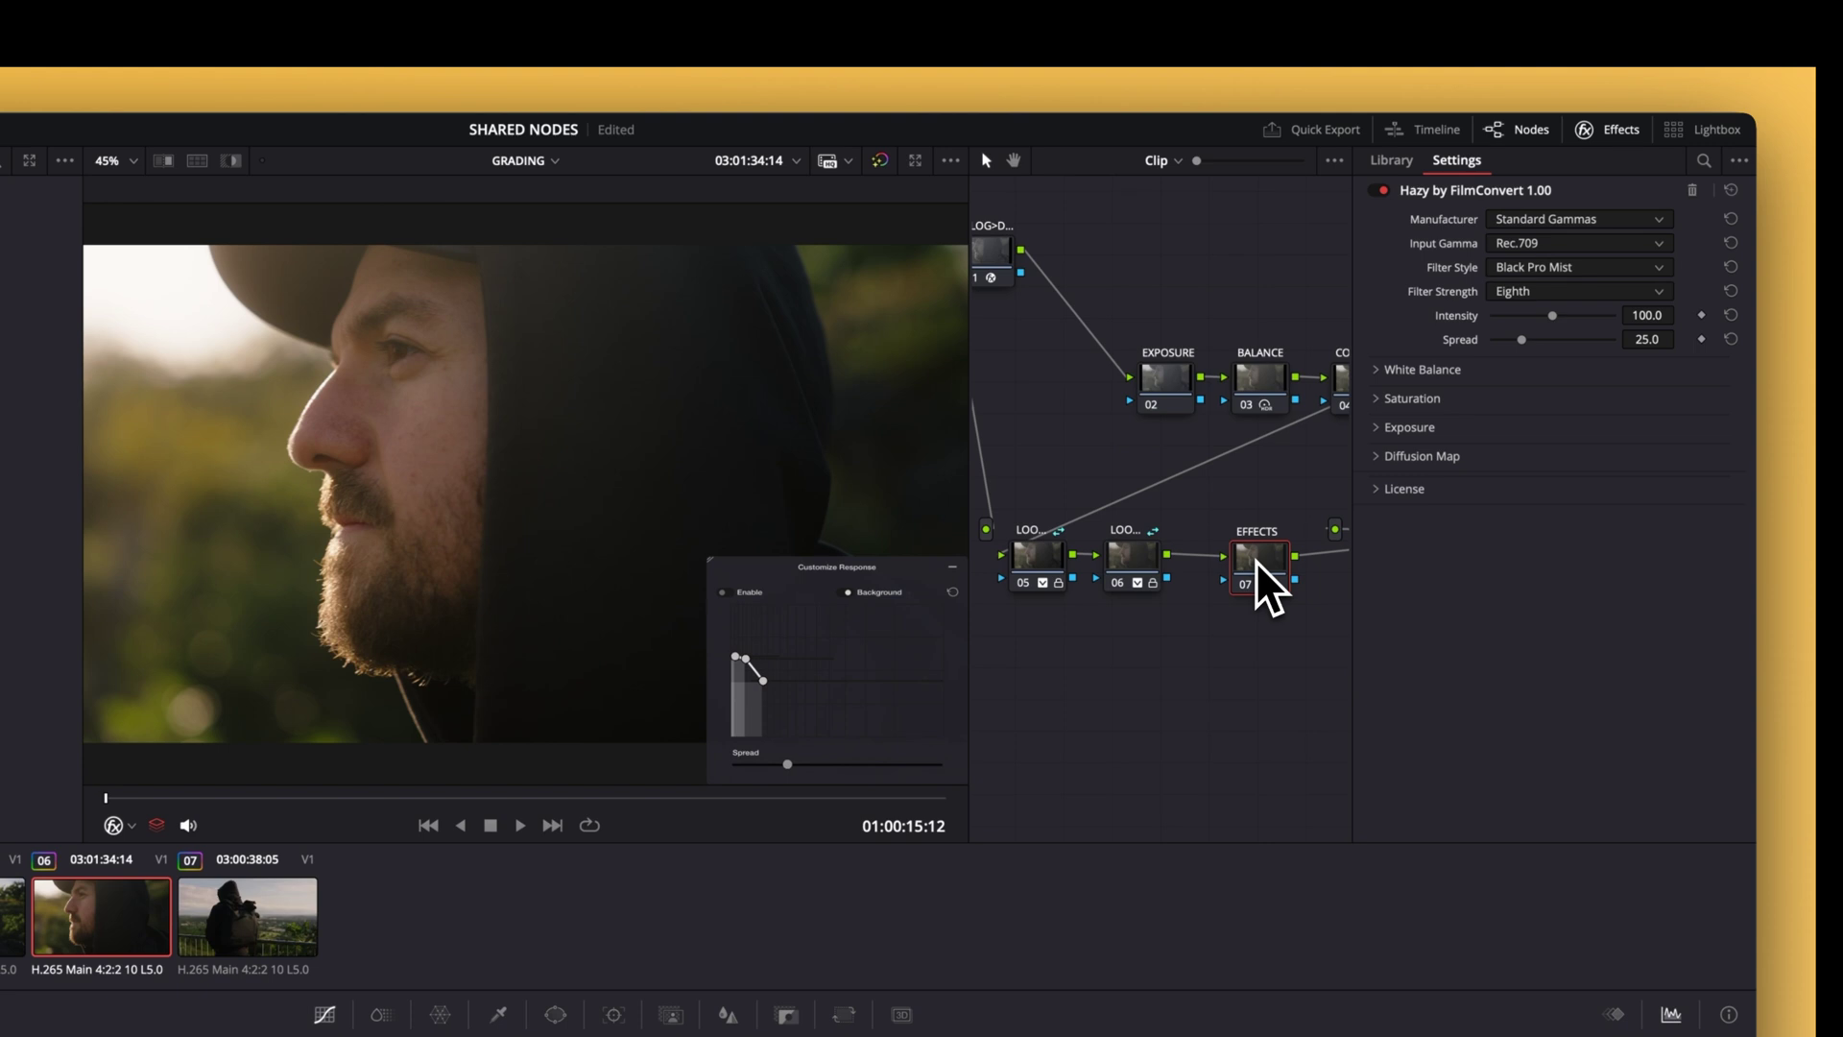
{"action": "left_click", "coordinate": [1565, 221]}
{"action": "scroll", "coordinate": [1571, 332], "scroll_direction": "up", "scroll_amount": 2}
{"action": "left_click", "coordinate": [1557, 248]}
{"action": "left_click", "coordinate": [1557, 245]}
{"action": "left_click", "coordinate": [1553, 336]}
Set the Hazy effect's filter style to Glimmer and its filter strength to Quarter.
{"action": "left_click", "coordinate": [1534, 269]}
{"action": "left_click", "coordinate": [1522, 355]}
{"action": "left_click", "coordinate": [1536, 291]}
{"action": "left_click", "coordinate": [1528, 362]}
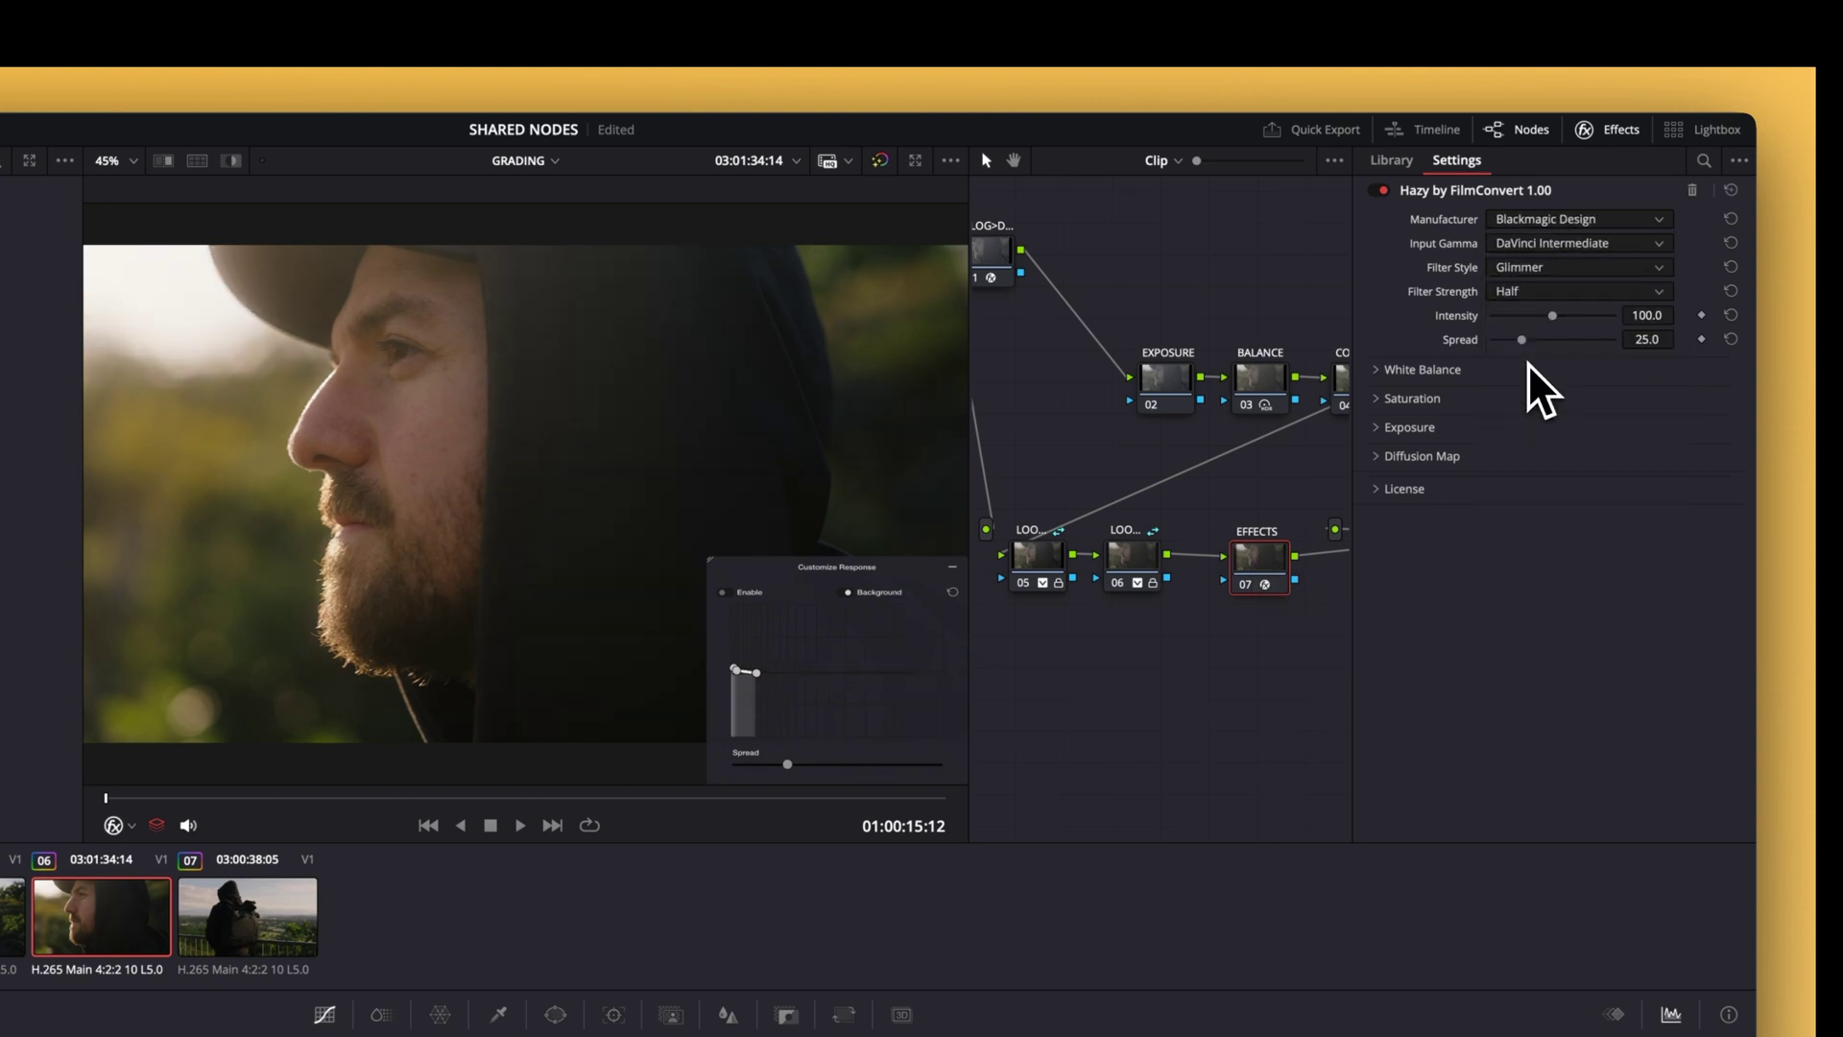
{"action": "left_click", "coordinate": [1536, 291]}
{"action": "left_click", "coordinate": [1526, 334]}
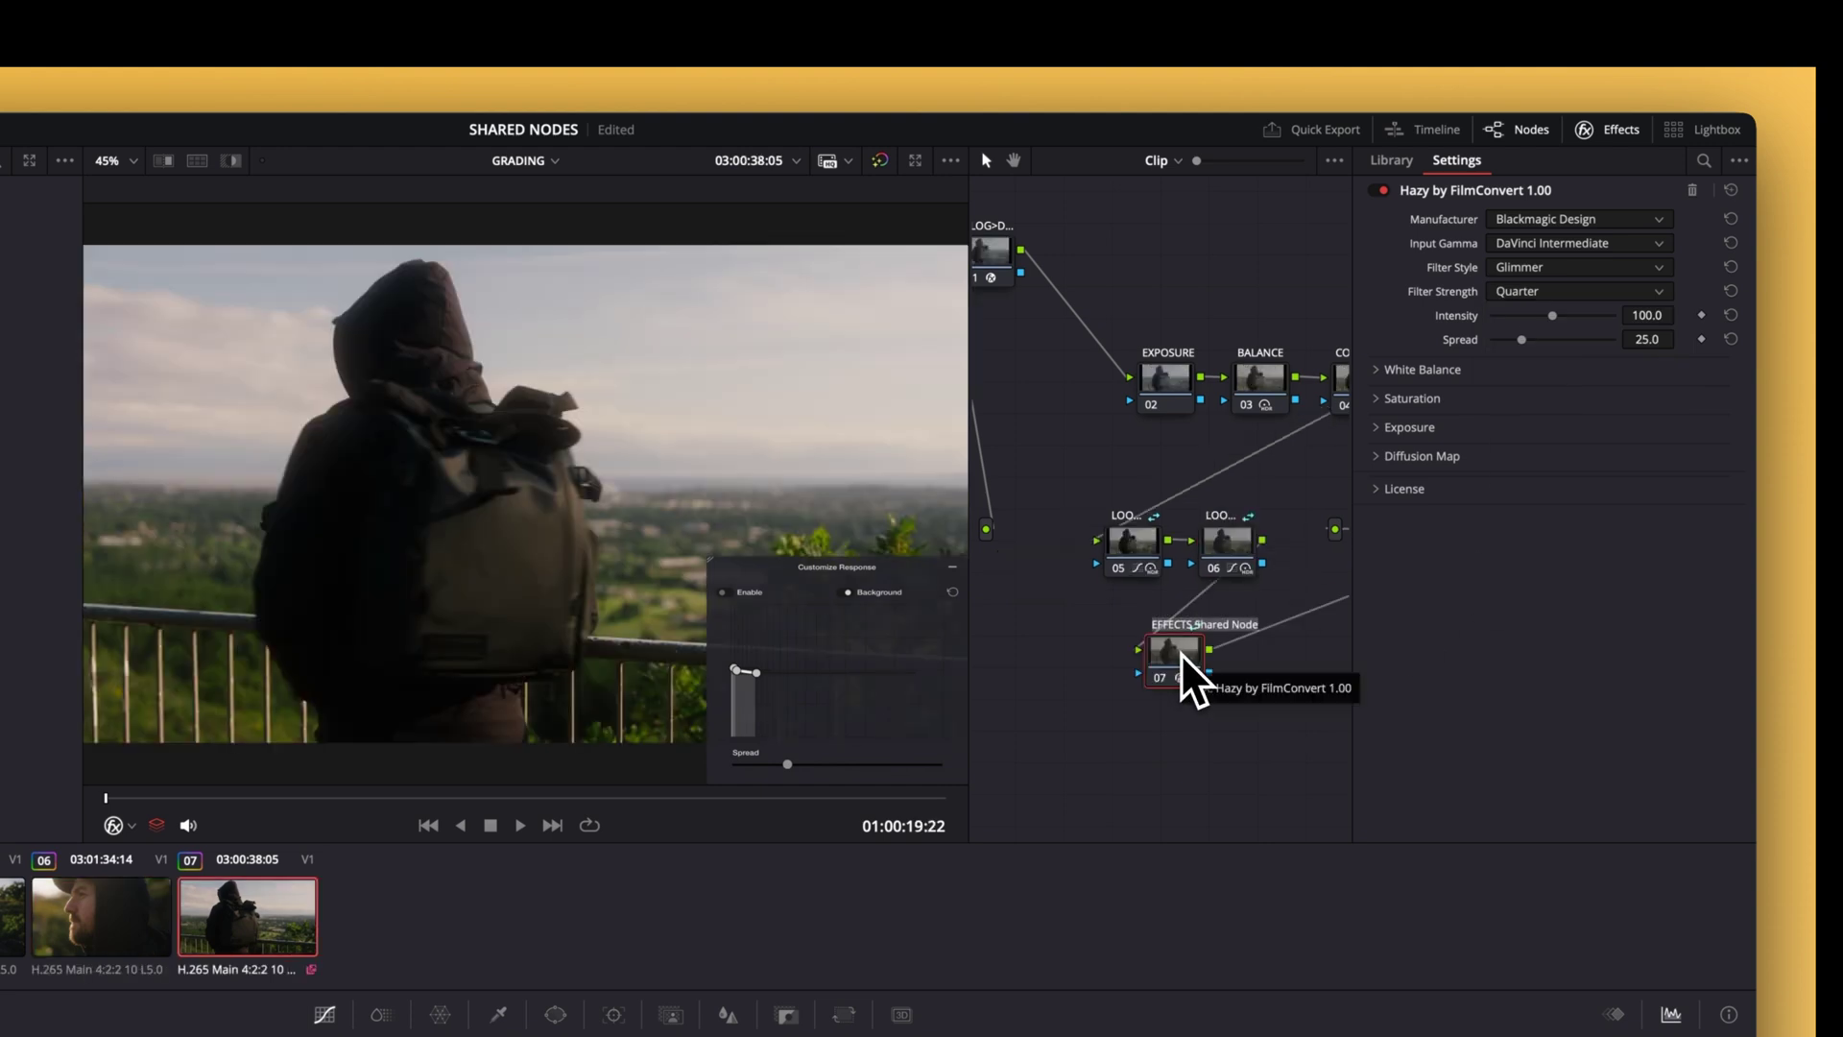
On clip 06, add a node labelled GRAIN after the repositioned GLIMMER shared node and apply FilmConvert Nitrate 3.59 to it.
{"action": "left_click", "coordinate": [114, 914]}
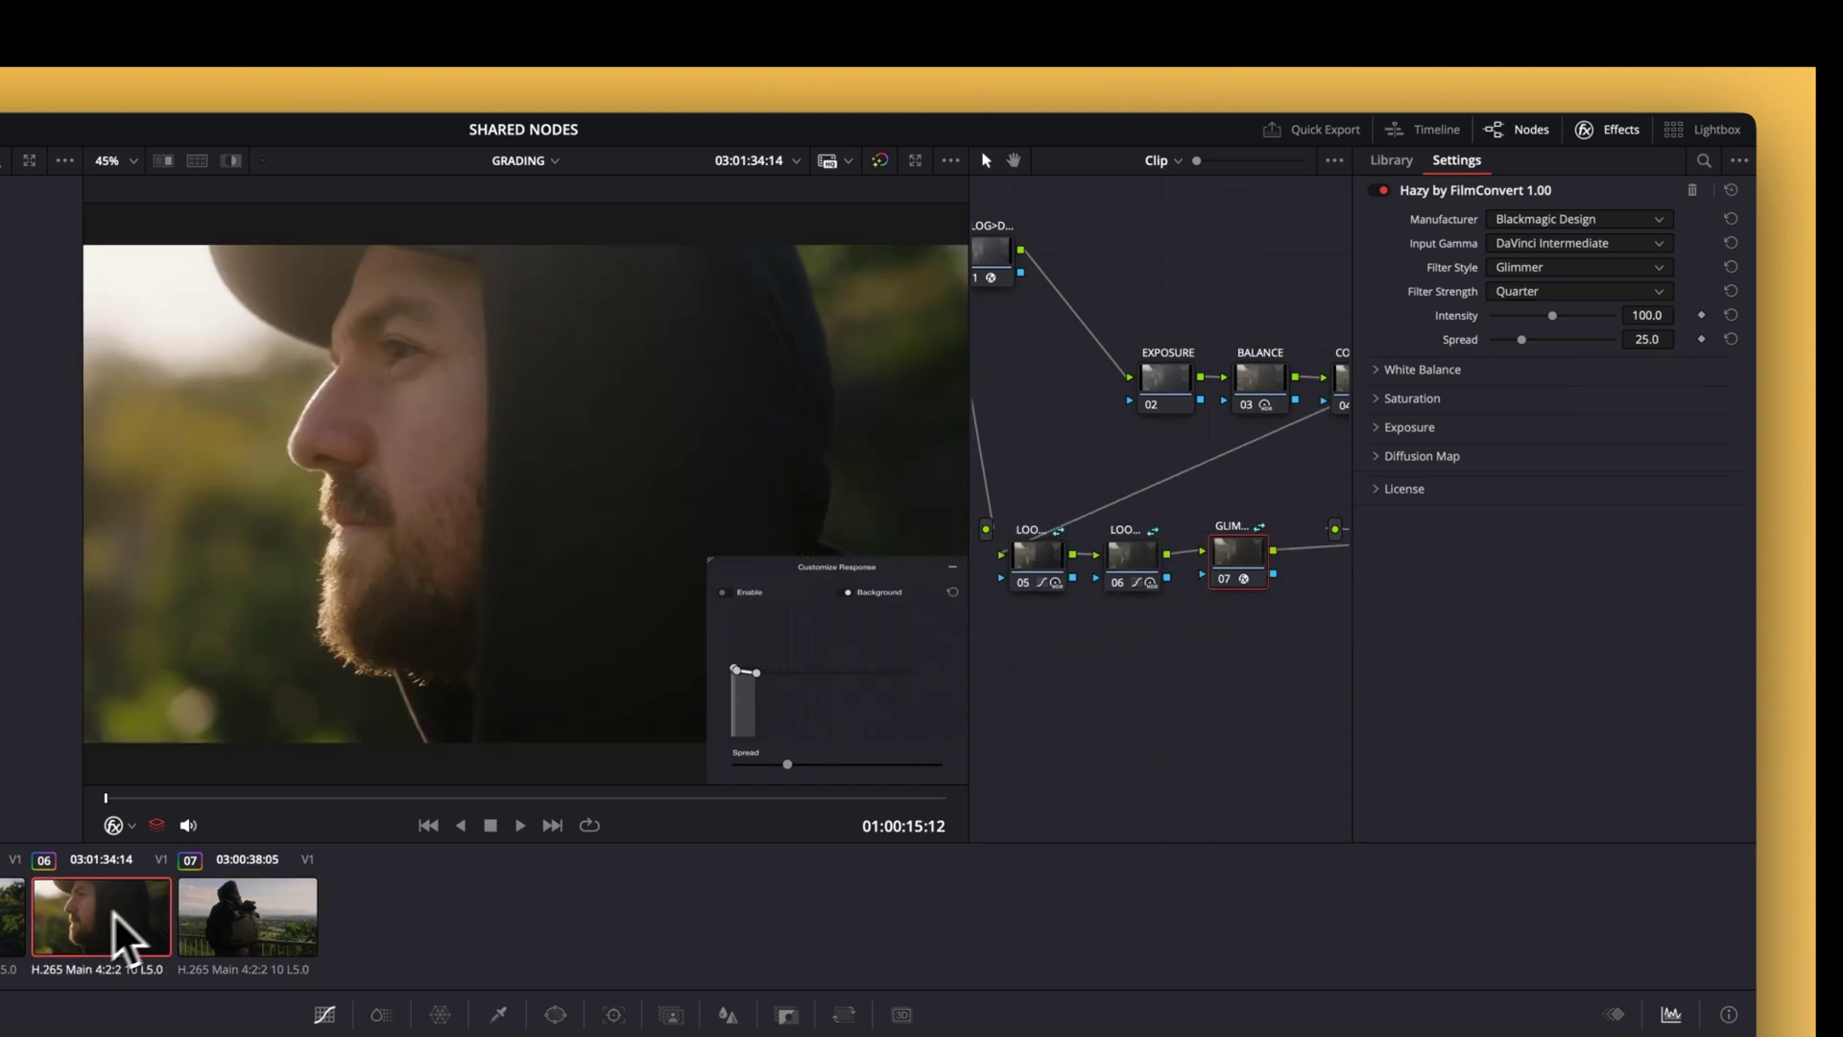
{"action": "left_click_drag", "start_coordinate": [1246, 561], "coordinate": [1086, 644]}
{"action": "right_click", "coordinate": [1086, 643]}
{"action": "left_click", "coordinate": [1288, 641]}
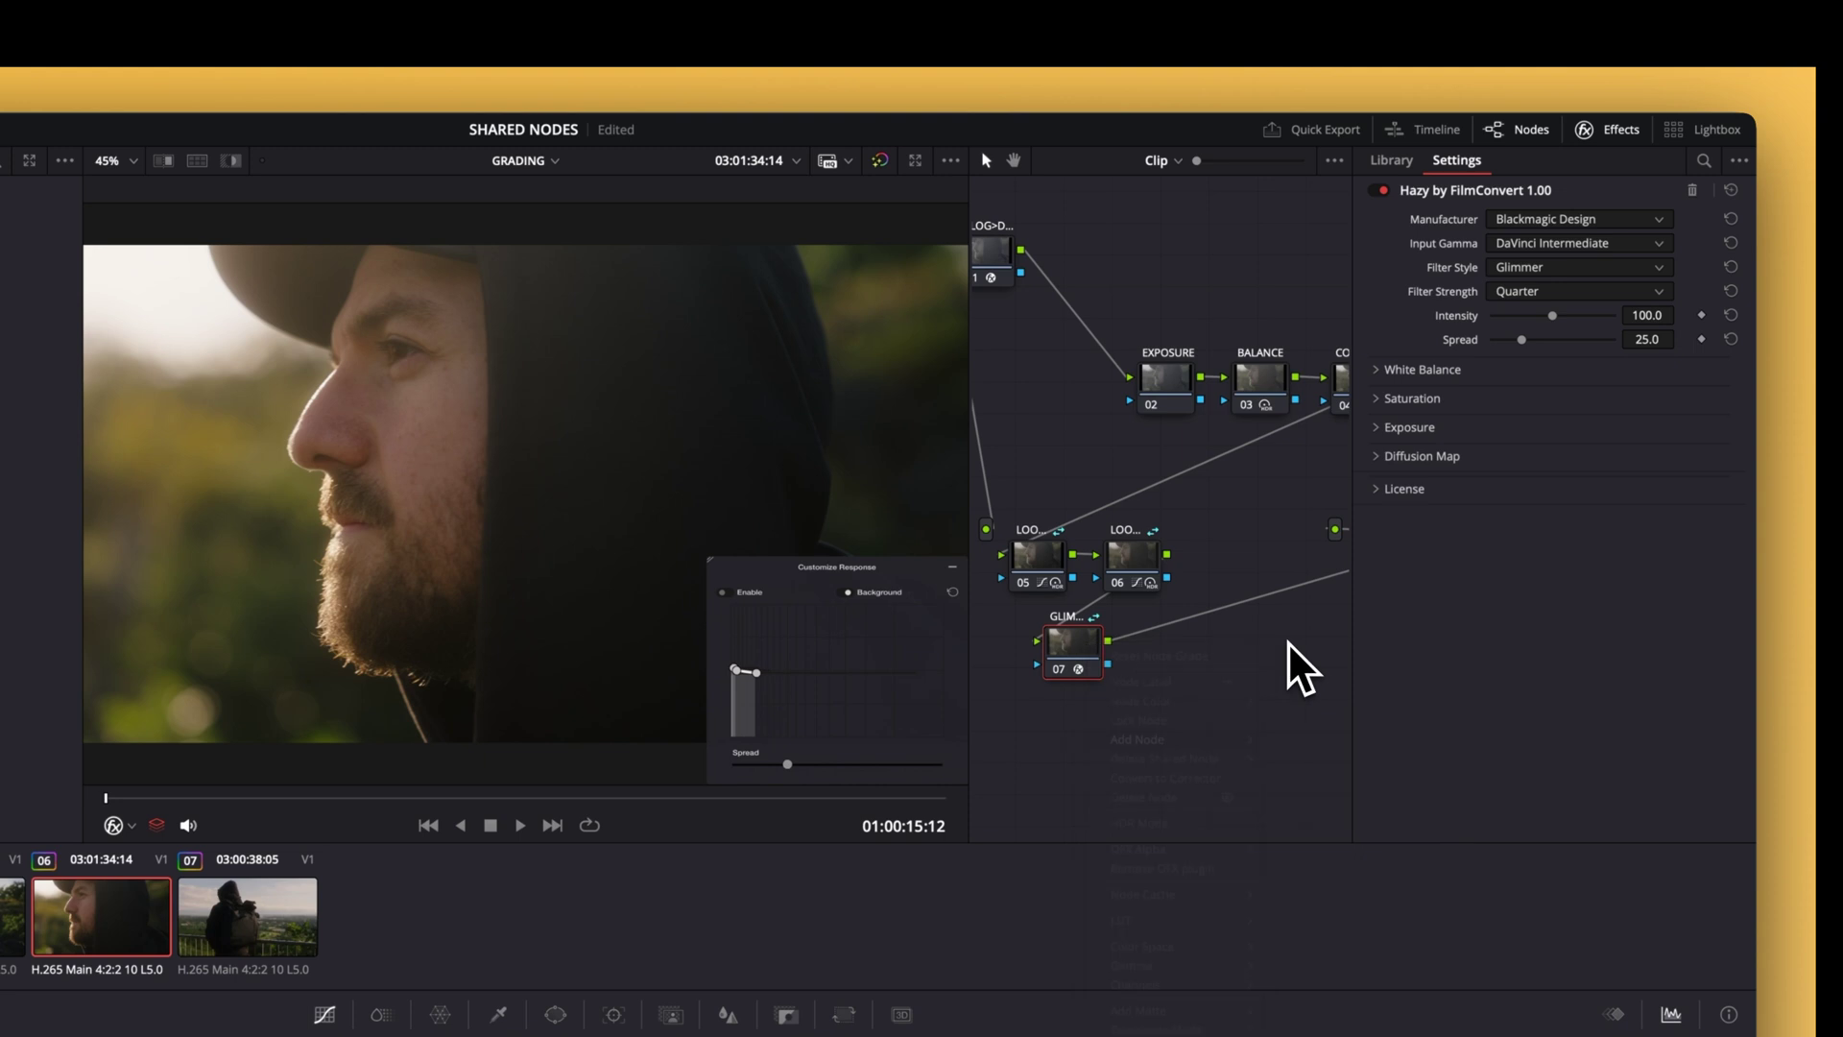
{"action": "type", "text": "RAIN"}
{"action": "key", "text": "Return"}
{"action": "left_click_drag", "start_coordinate": [1390, 562], "coordinate": [1183, 663]}
{"action": "left_click", "coordinate": [1490, 474]}
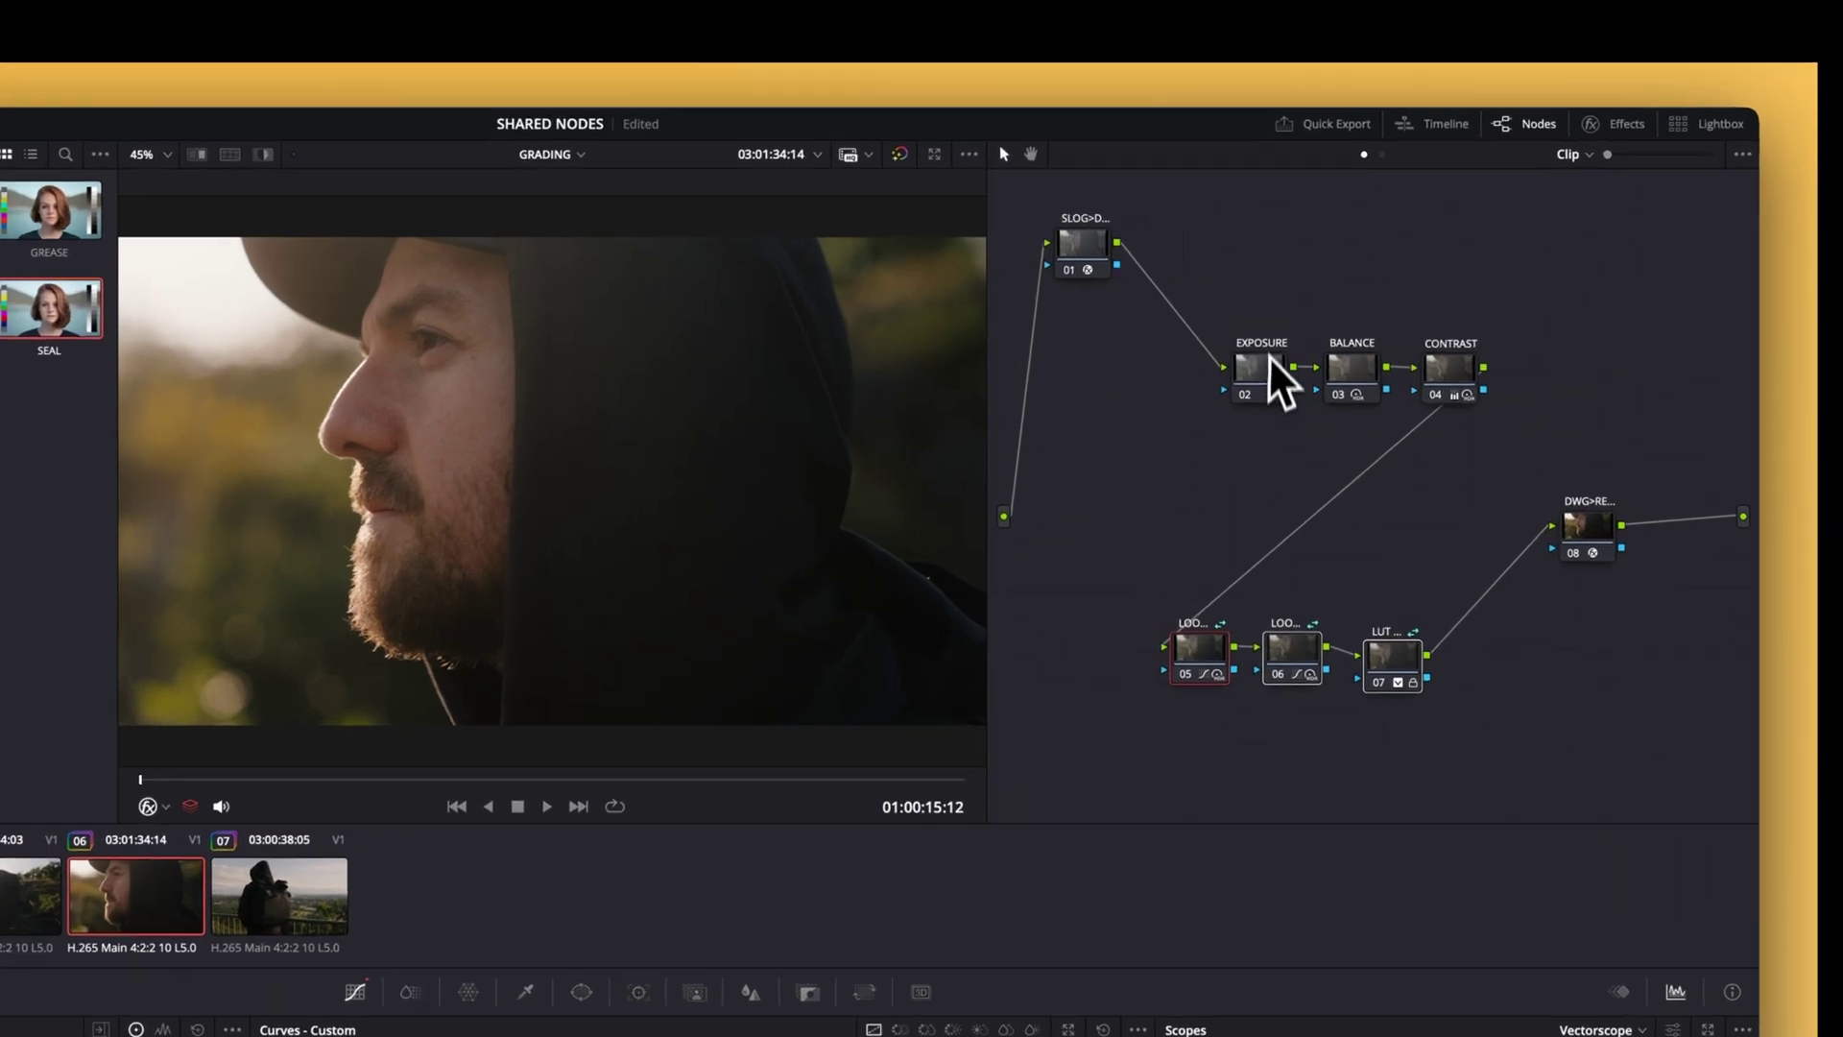
Replace clip 06's first colour space node with the SLOG>DWG shared node and position it at the start of the chain.
{"action": "right_click", "coordinate": [1068, 252]}
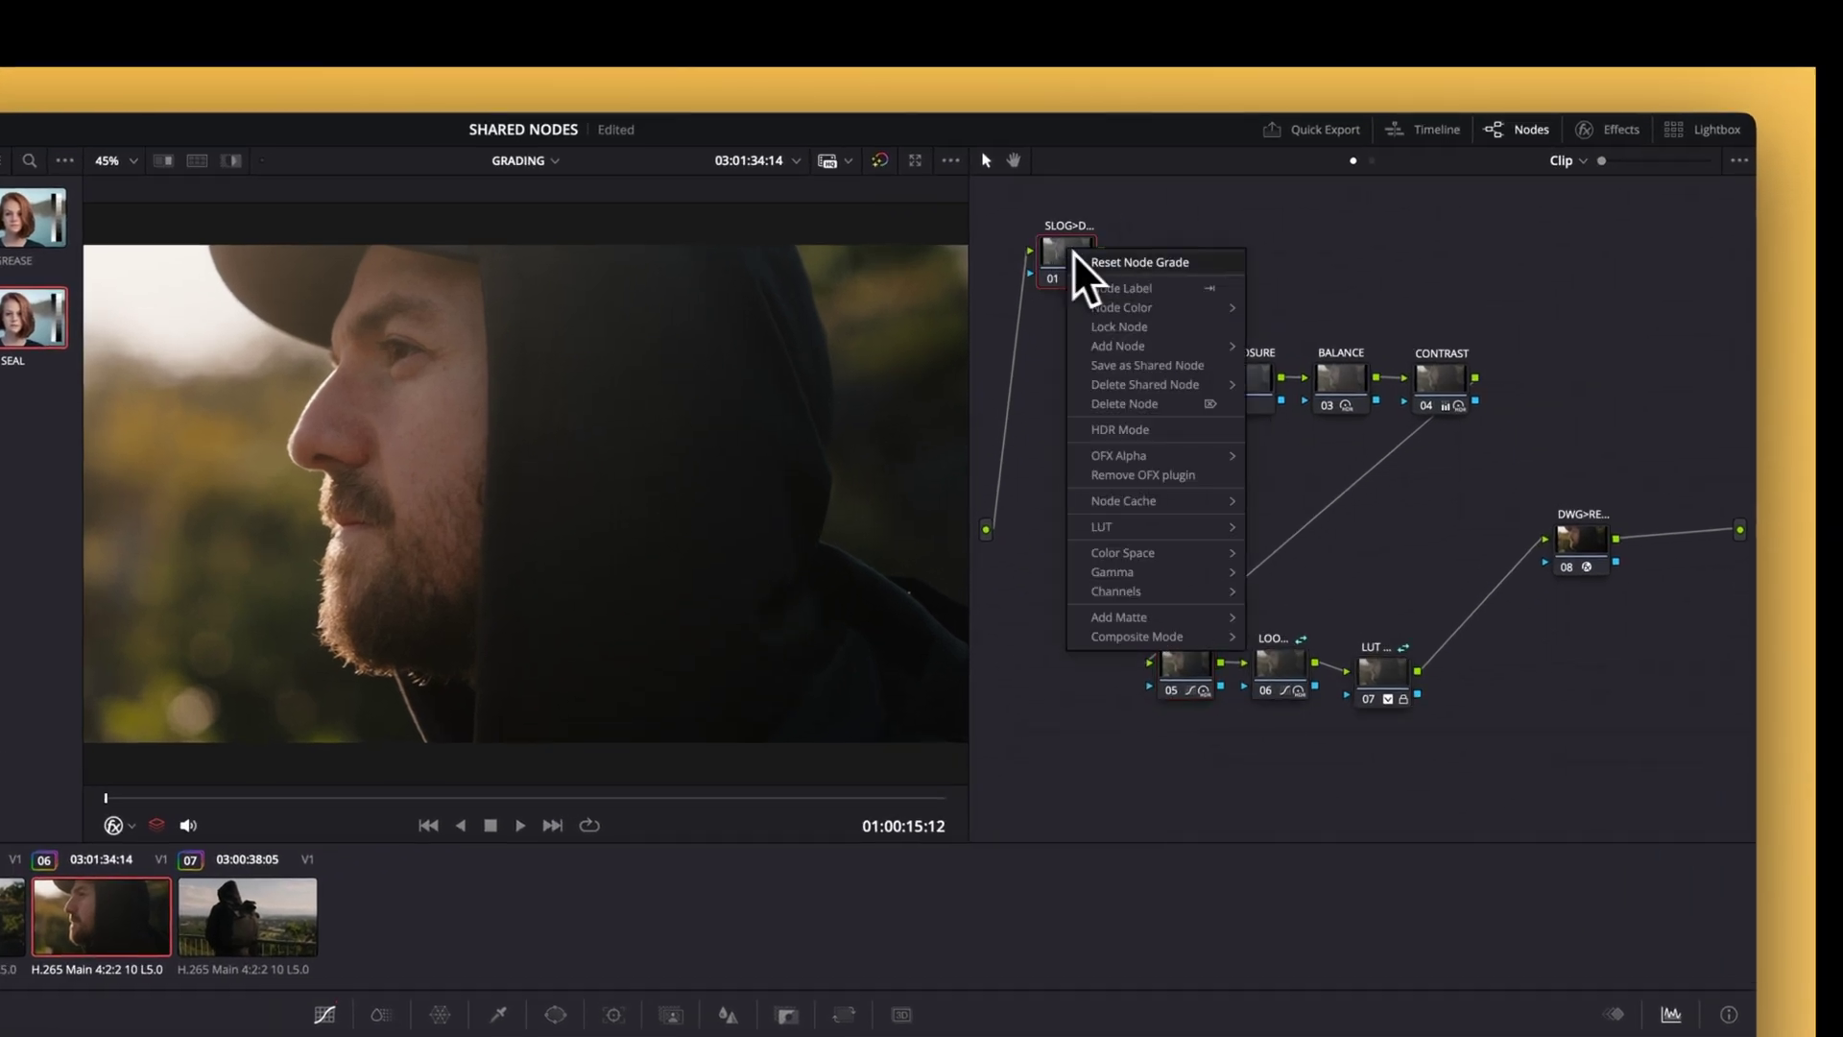
{"action": "mouse_move", "coordinate": [1151, 344]}
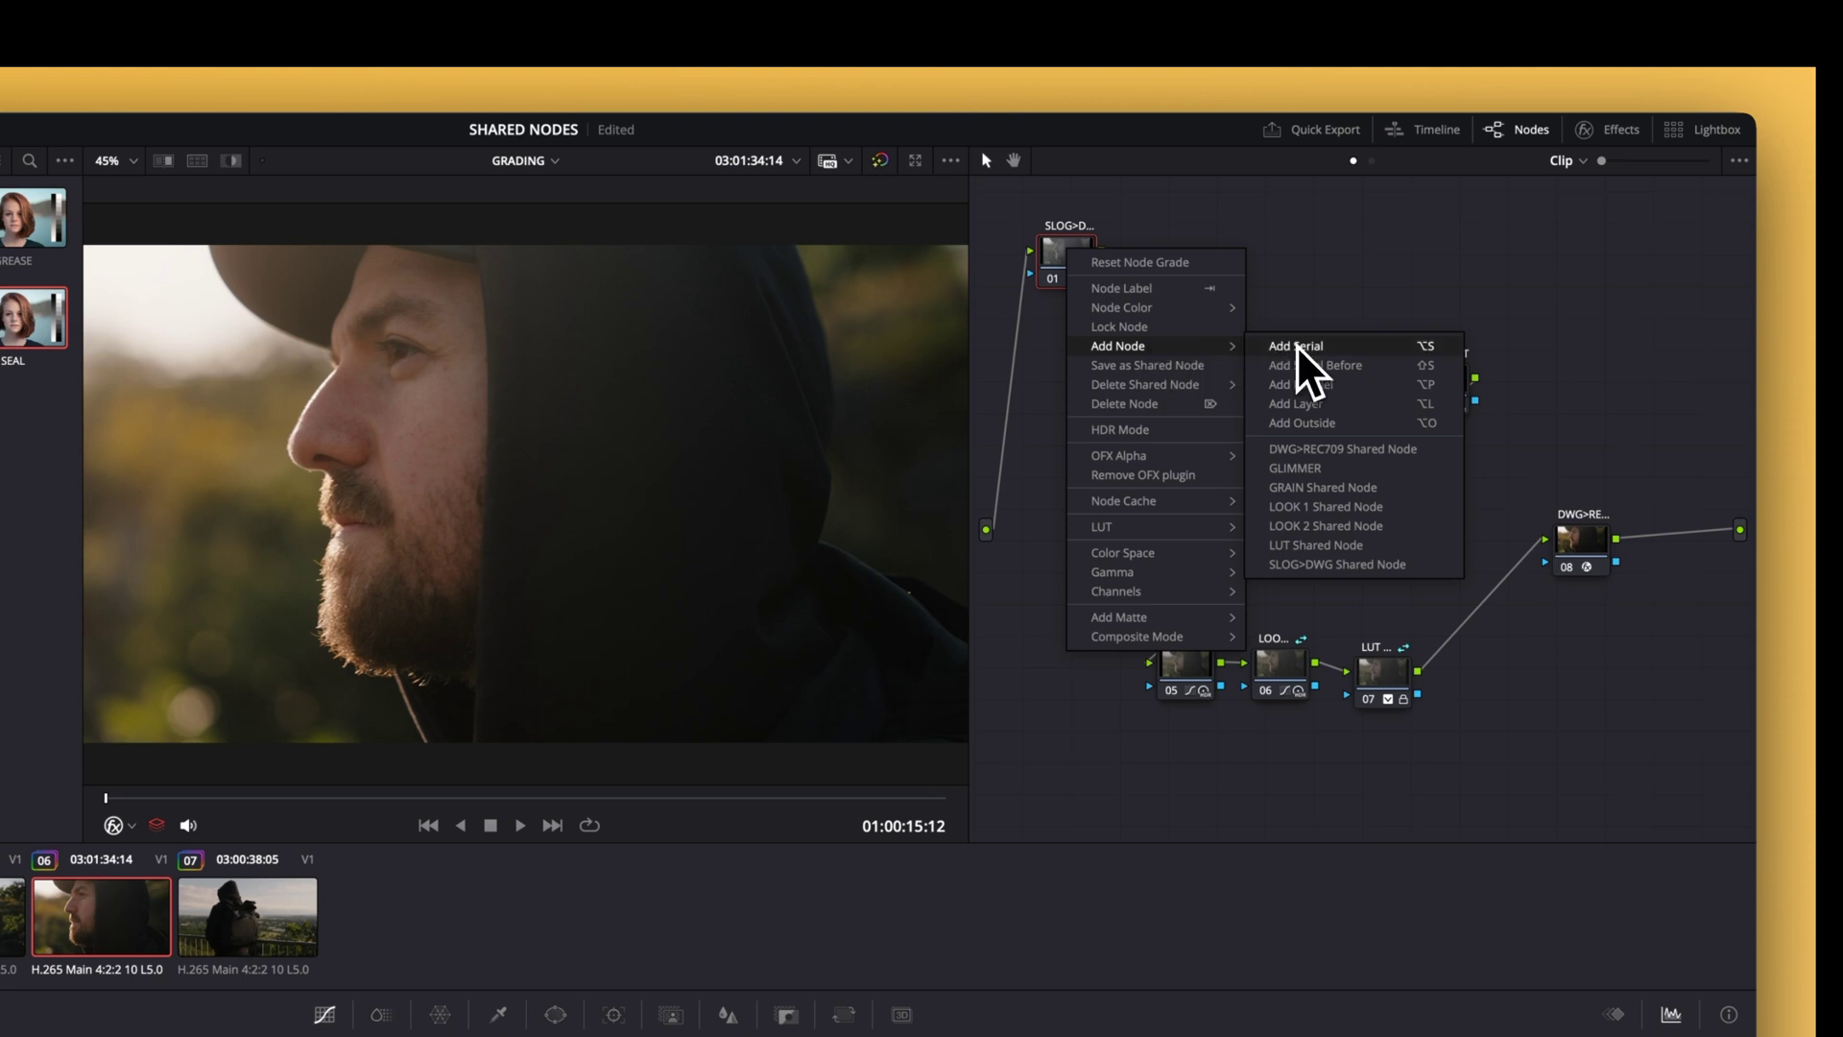
{"action": "left_click", "coordinate": [1290, 567]}
{"action": "left_click", "coordinate": [1063, 251]}
{"action": "key", "text": "Delete"}
{"action": "left_click_drag", "start_coordinate": [1121, 257], "coordinate": [1073, 288]}
Replace clip 06's final DWG>REC709 node with the DWG>REC709 shared node, positioned after the LUT node at the chain's end.
{"action": "right_click", "coordinate": [1384, 681]}
{"action": "left_click", "coordinate": [1524, 626]}
{"action": "left_click", "coordinate": [1571, 561]}
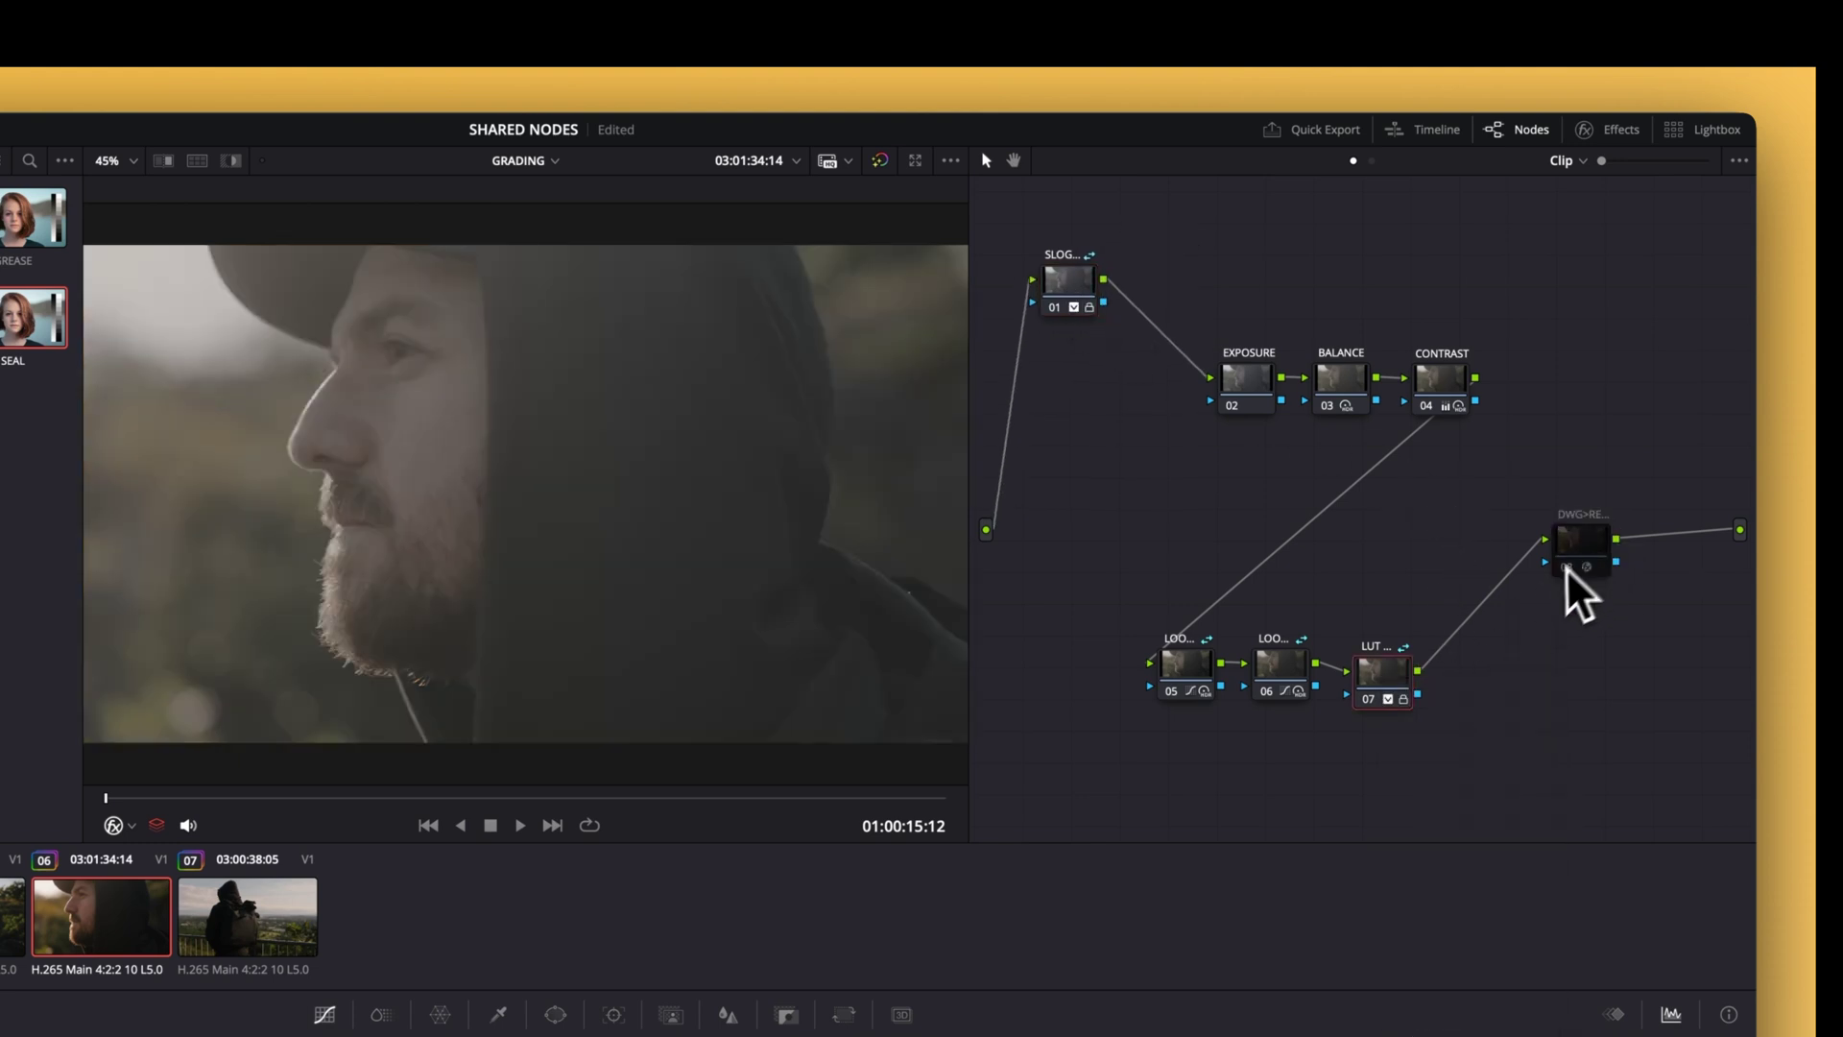
{"action": "key", "text": "Delete"}
{"action": "right_click", "coordinate": [1407, 664]}
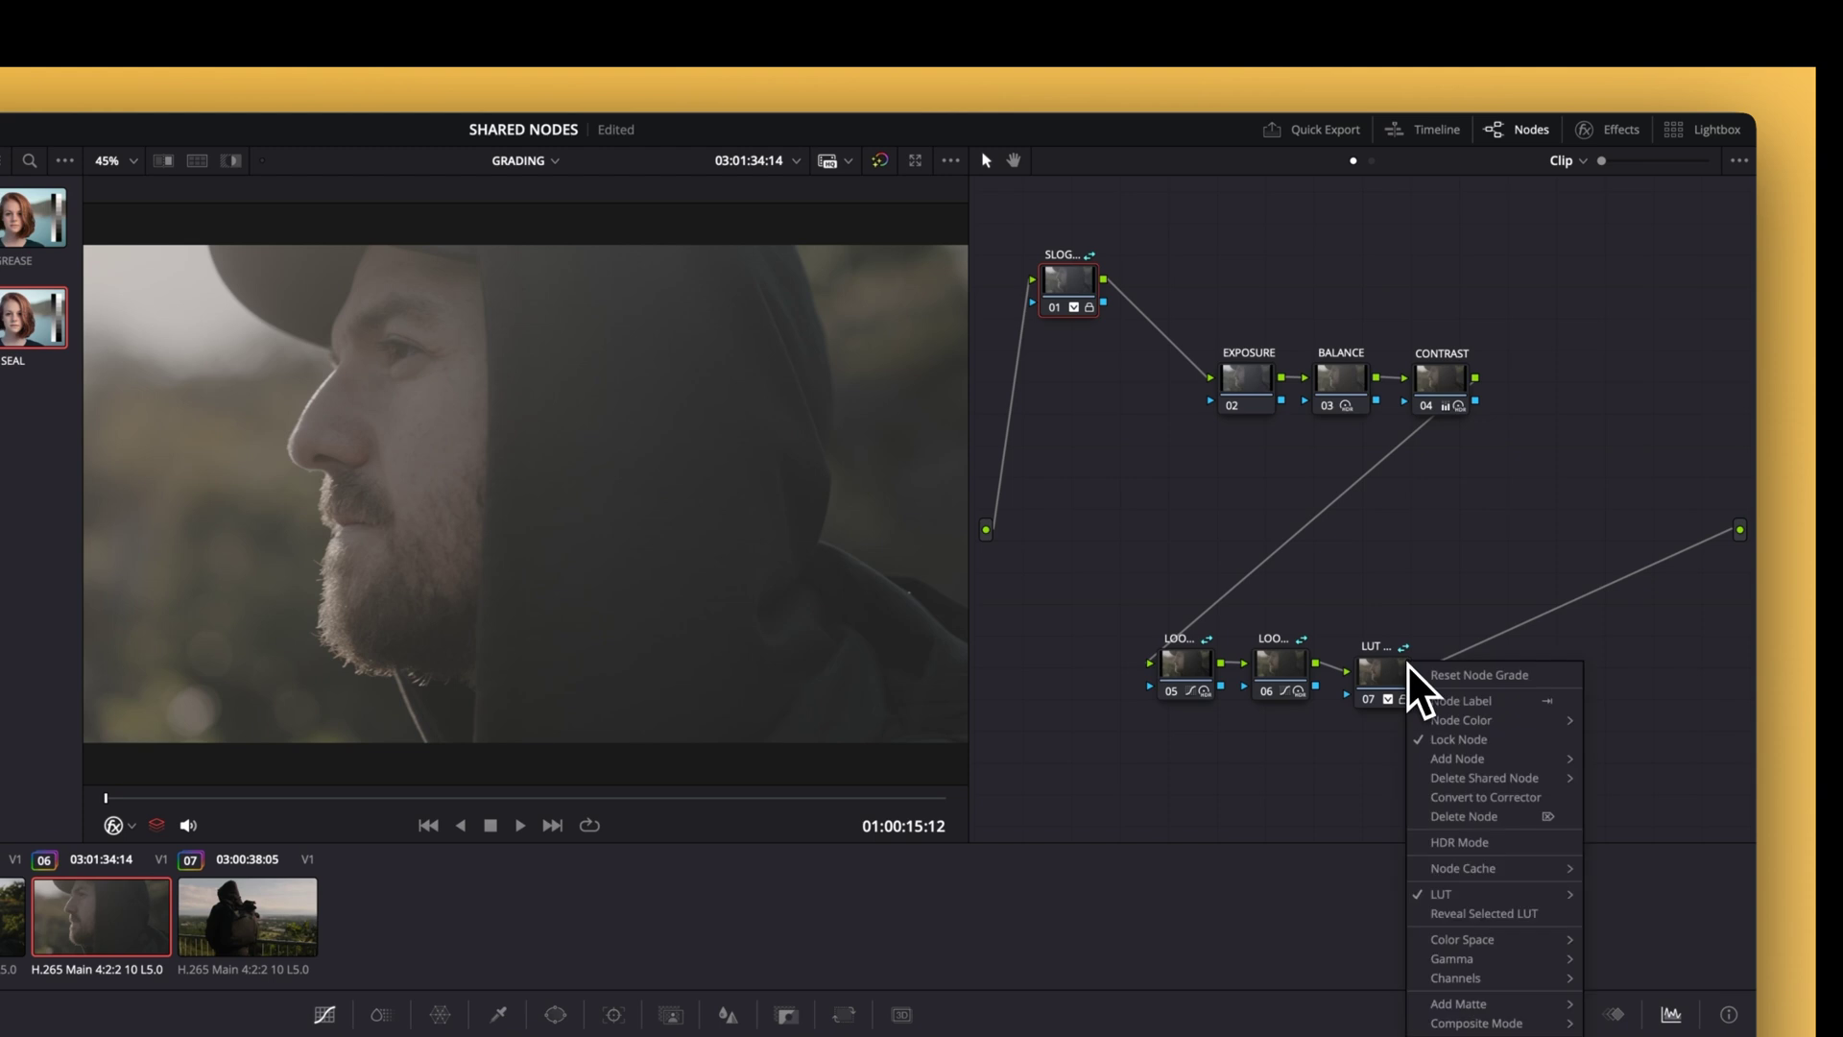
{"action": "mouse_move", "coordinate": [1456, 754]}
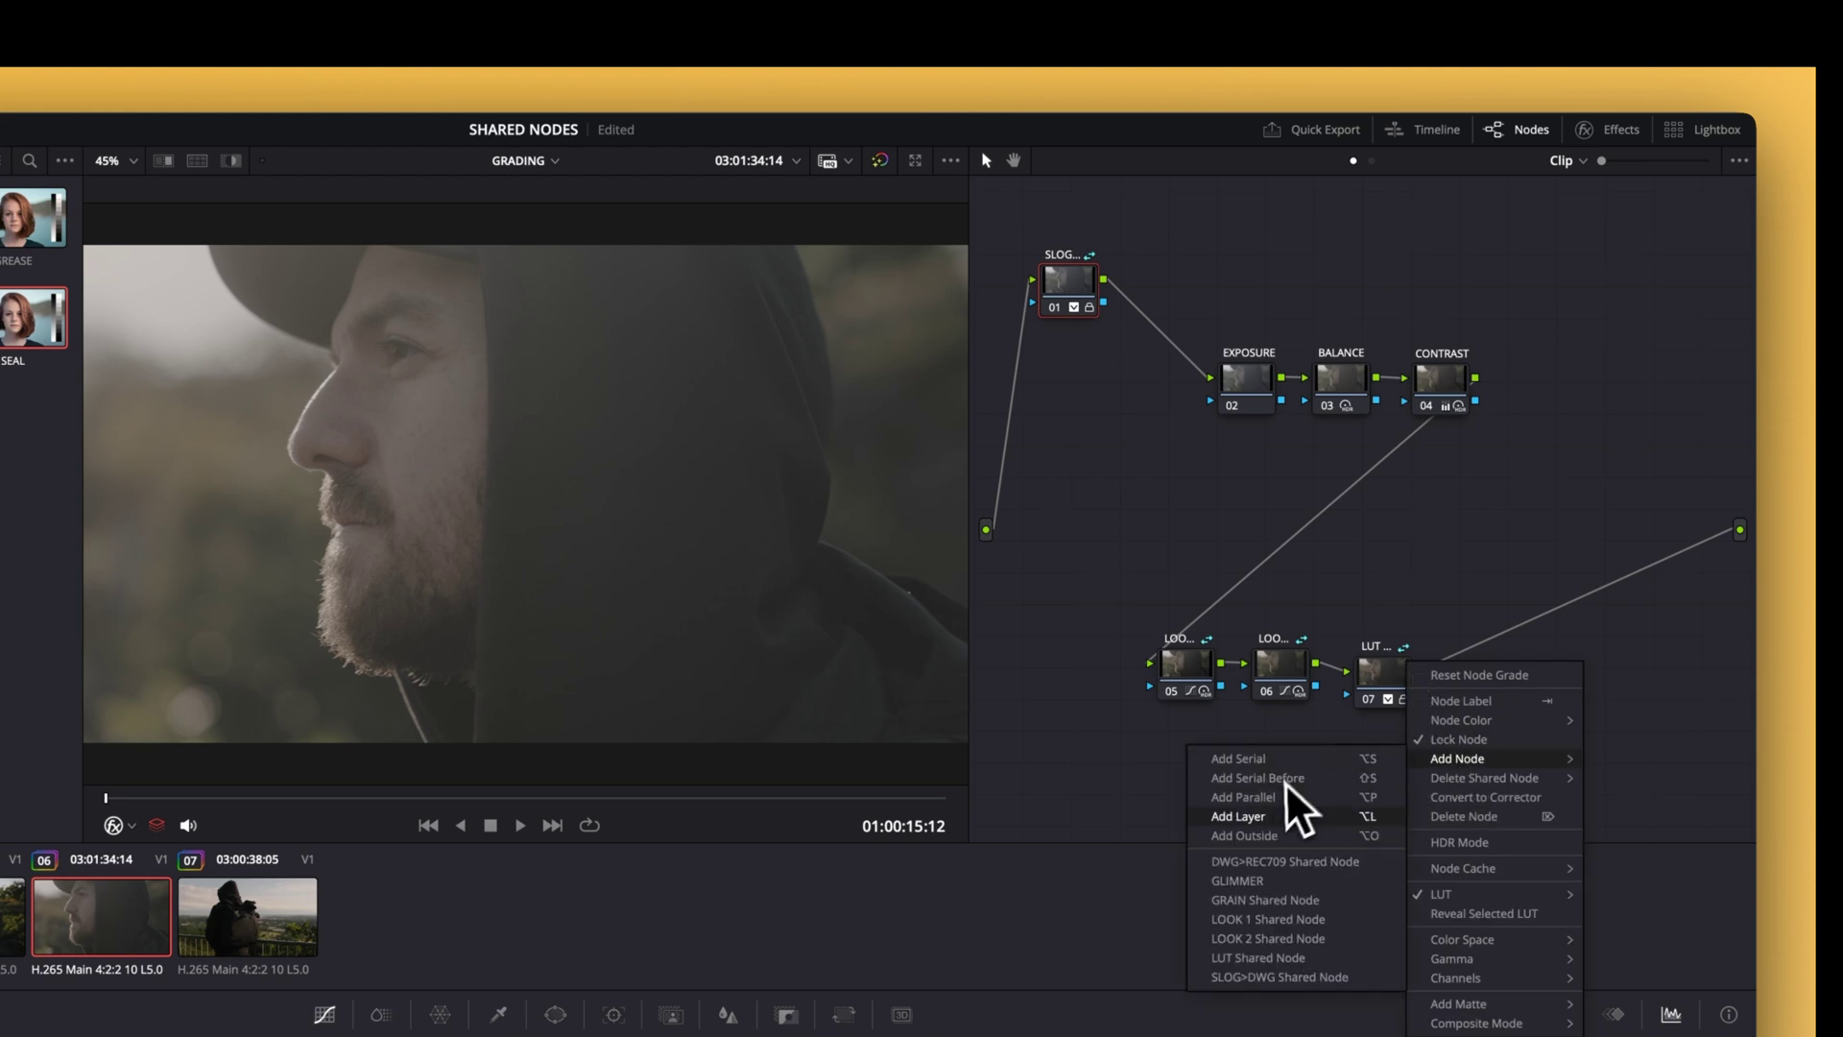
{"action": "left_click", "coordinate": [1280, 863]}
{"action": "left_click_drag", "start_coordinate": [1465, 672], "coordinate": [1561, 544]}
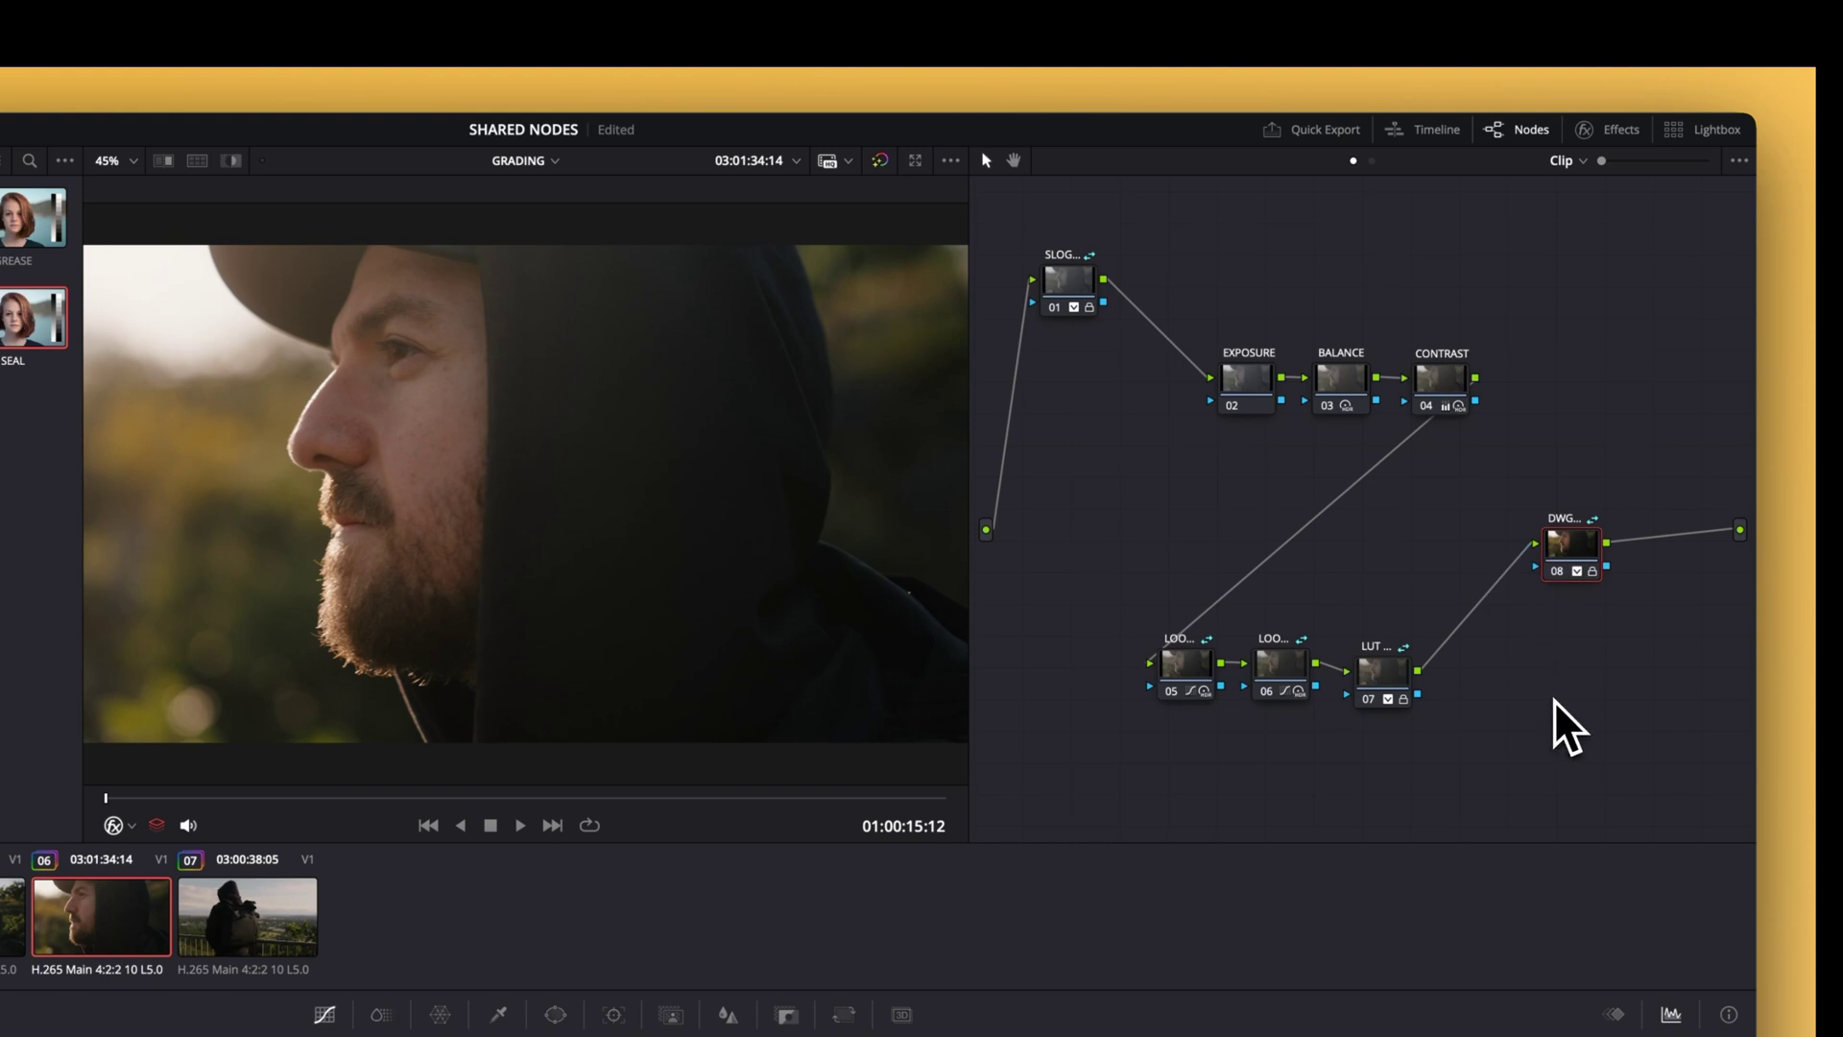